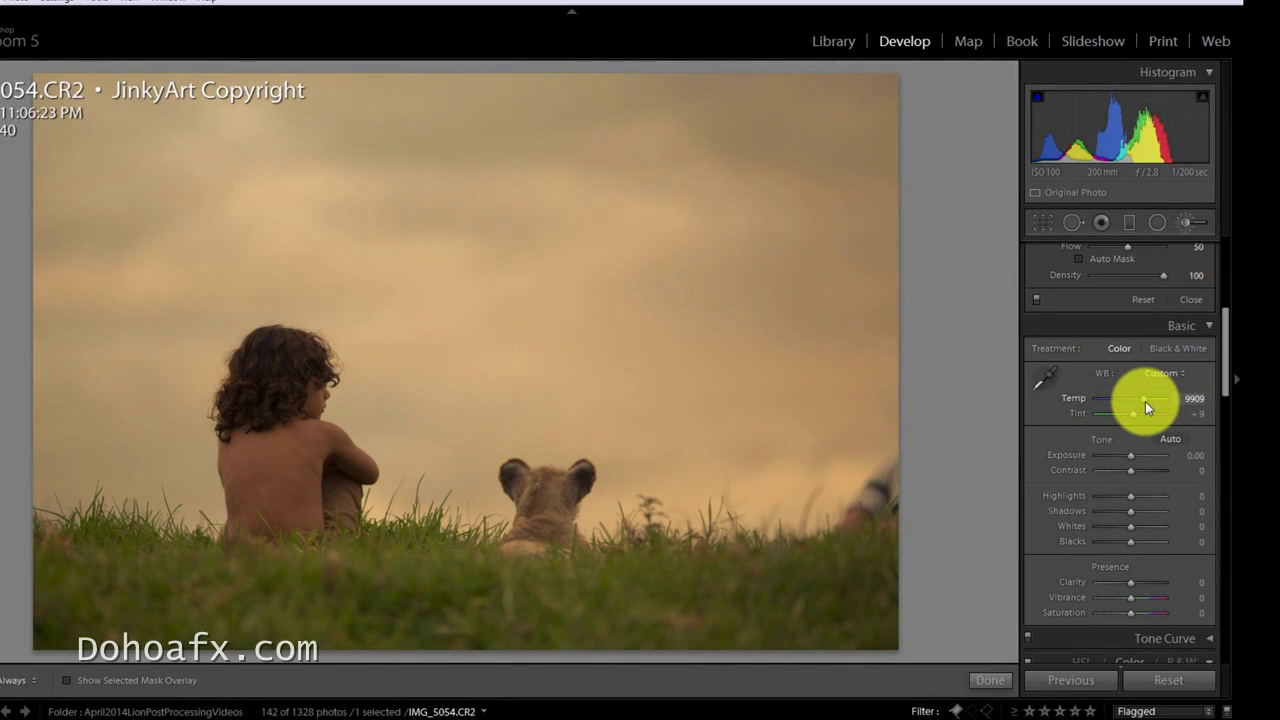
Try the photo's Tint at +21 and 0, and reset it to its original value.
click(1137, 414)
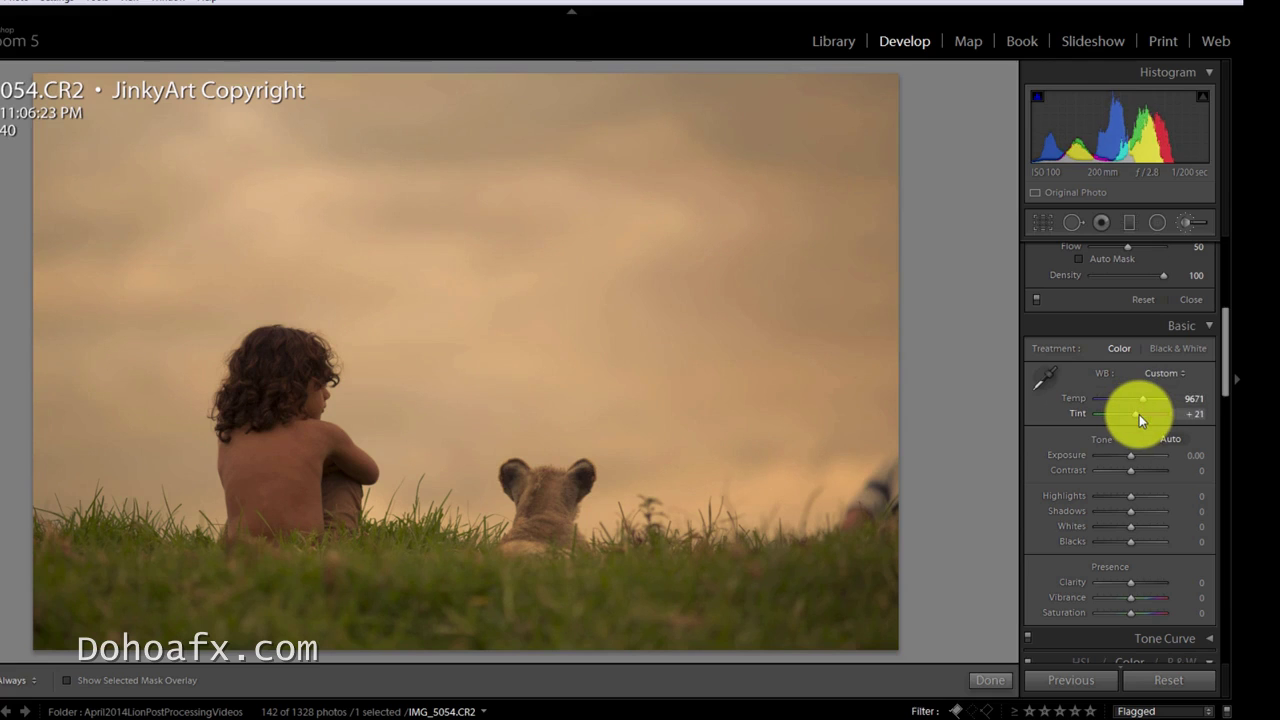
drag(1139, 414, 1136, 414)
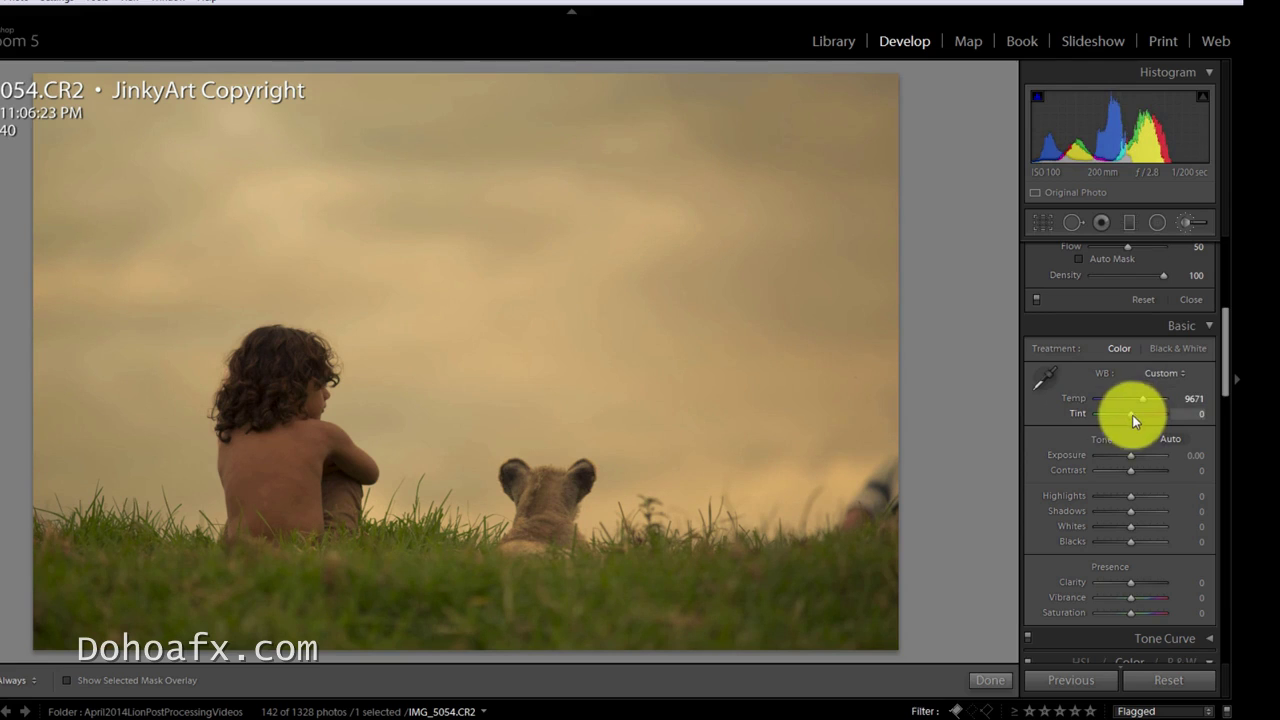
double_click(1132, 414)
Darken and warm the photo with Exposure −1.67, Contrast +64, Highlights +21, Whites +29 and Temp 12155.
mouse_move(1133, 456)
mouse_down()
mouse_move(1118, 453)
mouse_move(1134, 416)
mouse_move(1110, 454)
mouse_move(1162, 470)
mouse_move(1124, 451)
mouse_move(1151, 466)
mouse_move(1141, 524)
mouse_up()
drag(1123, 456, 1120, 457)
drag(1146, 403, 1150, 401)
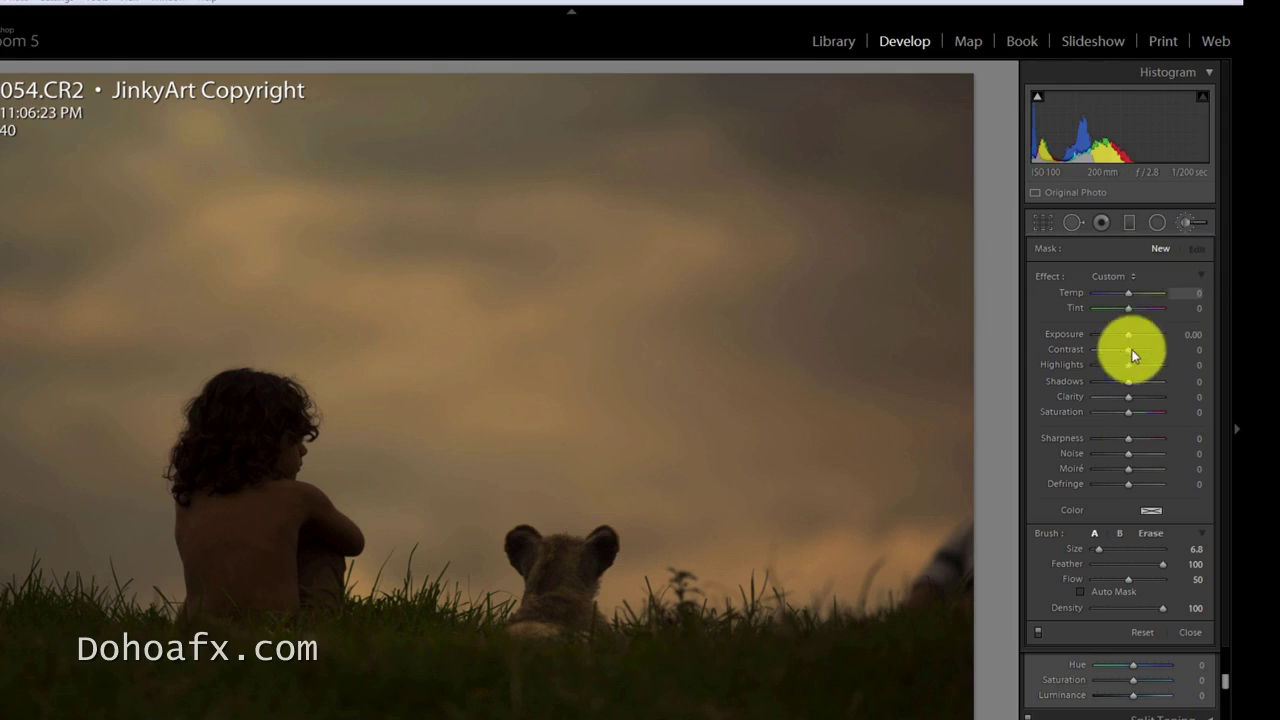
Brighten the boy and the lion cub with an adjustment brush at 0.86 exposure, reducing the brush size to 3.6 for the finer areas.
drag(1138, 335, 1137, 335)
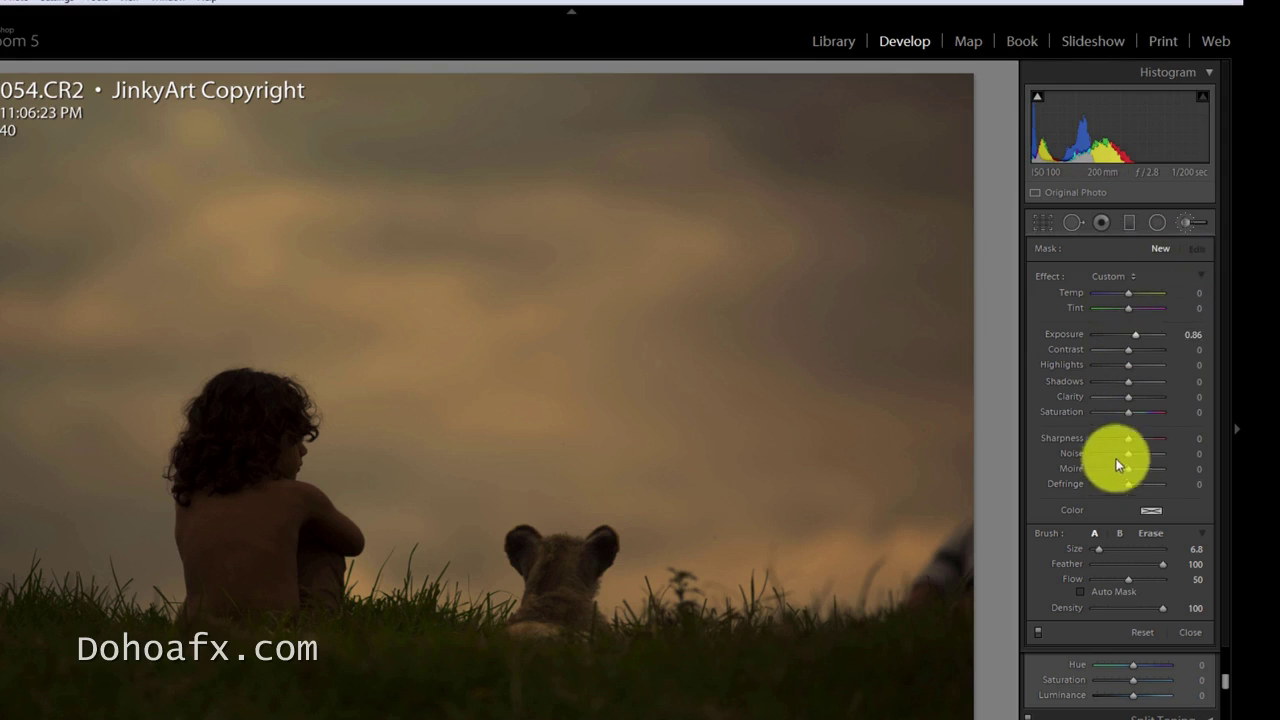
drag(238, 432, 222, 428)
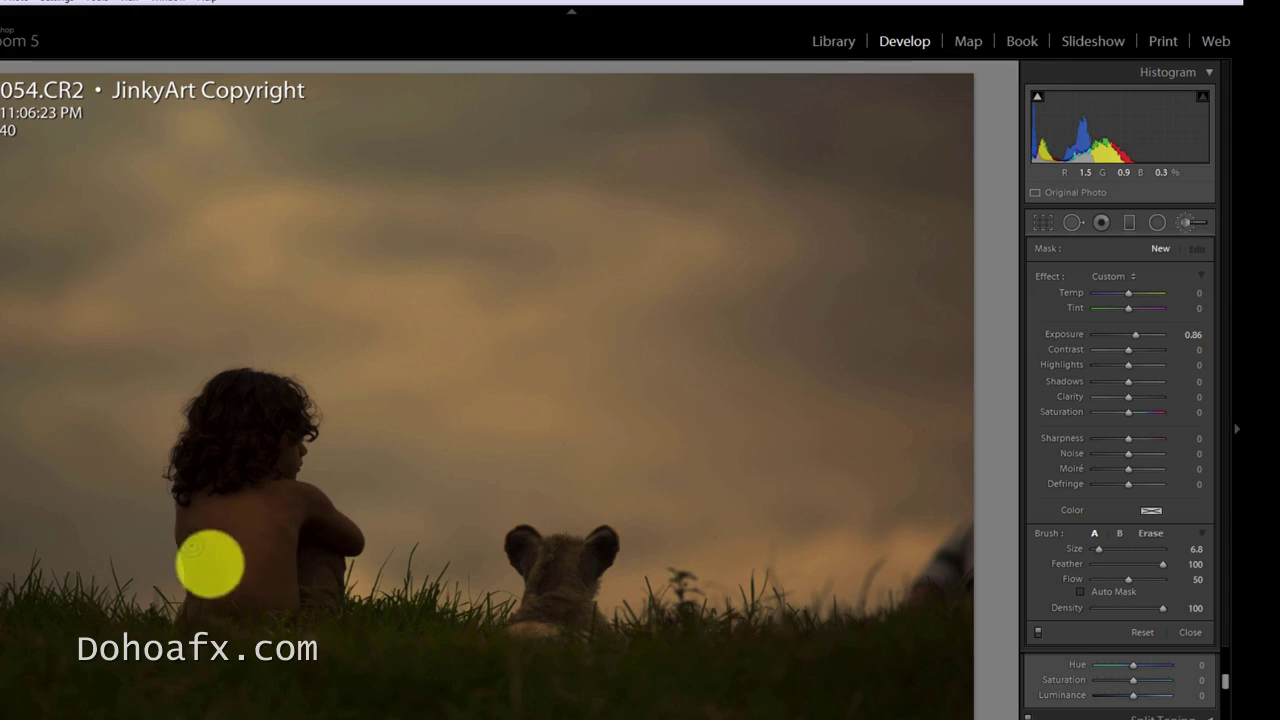
click(560, 563)
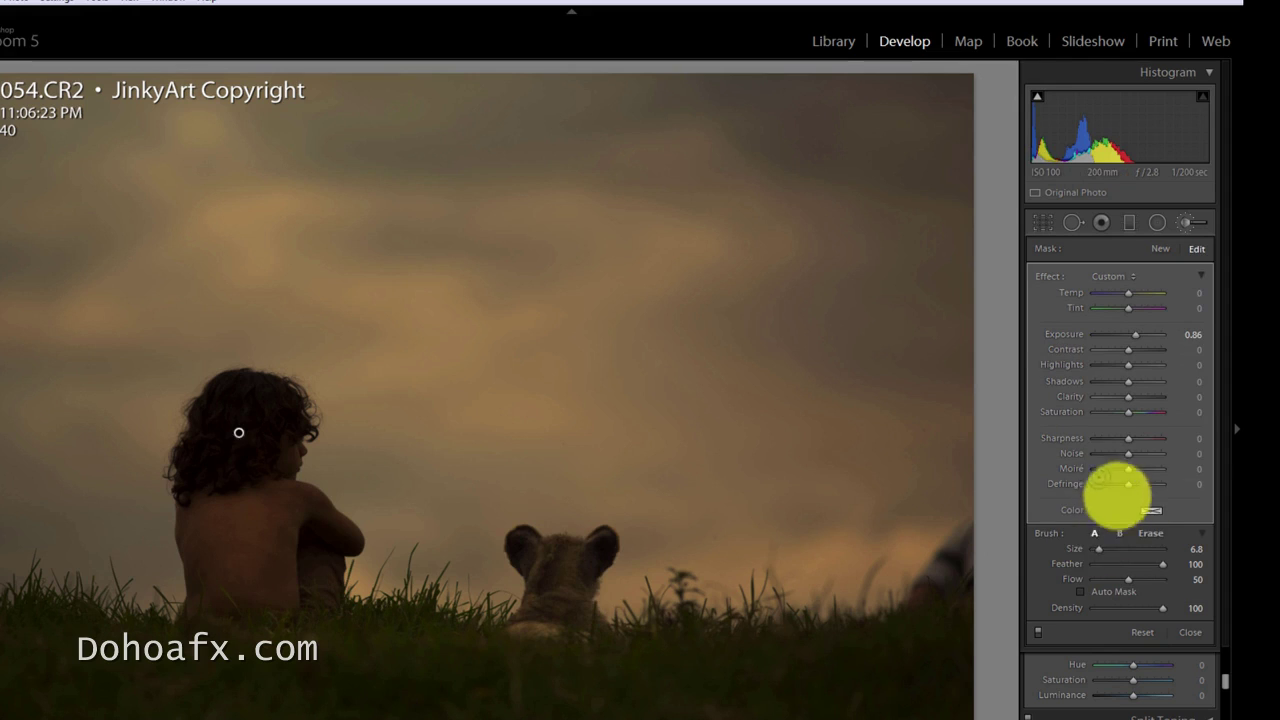
drag(1098, 549, 1096, 549)
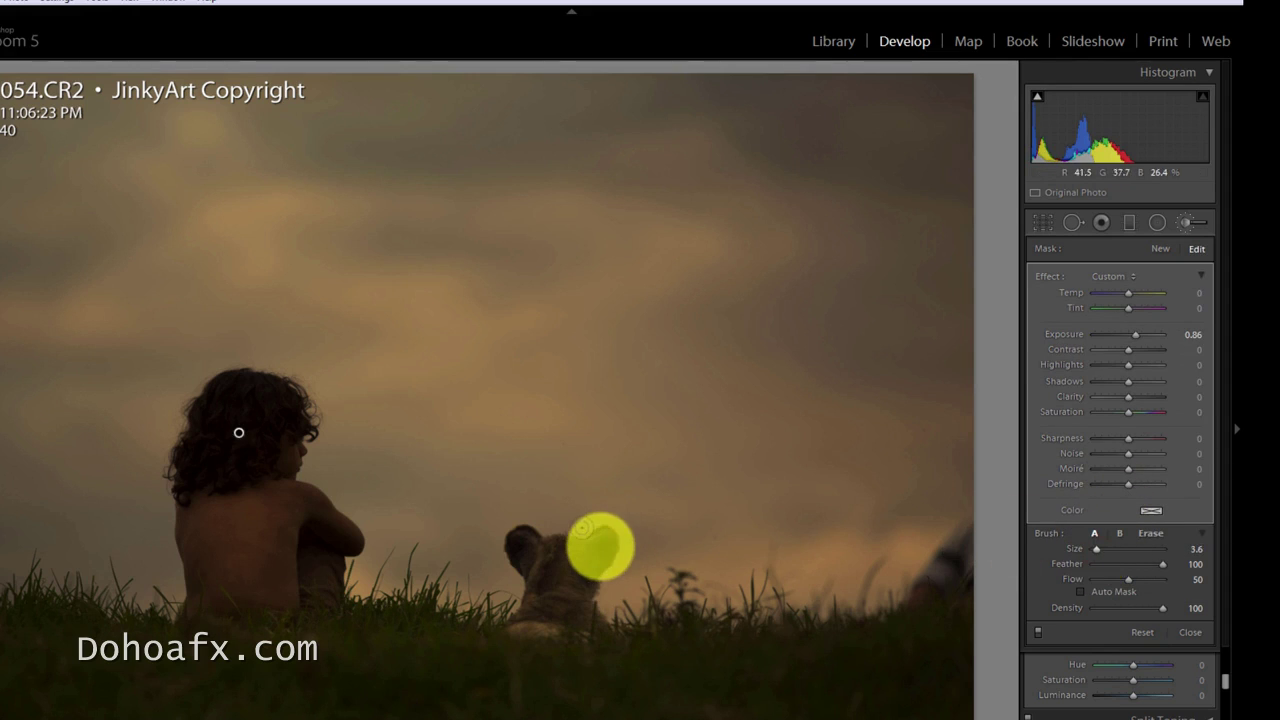
mouse_move(600, 545)
mouse_down()
mouse_move(564, 578)
mouse_move(526, 546)
mouse_move(565, 615)
mouse_up()
mouse_move(280, 509)
mouse_down()
mouse_move(327, 540)
mouse_move(295, 504)
mouse_move(340, 542)
mouse_move(321, 578)
mouse_move(280, 491)
mouse_move(286, 401)
mouse_move(254, 382)
mouse_move(226, 409)
mouse_move(209, 465)
mouse_move(198, 573)
mouse_move(254, 577)
mouse_move(272, 501)
mouse_move(282, 600)
mouse_move(287, 521)
mouse_move(323, 569)
mouse_up()
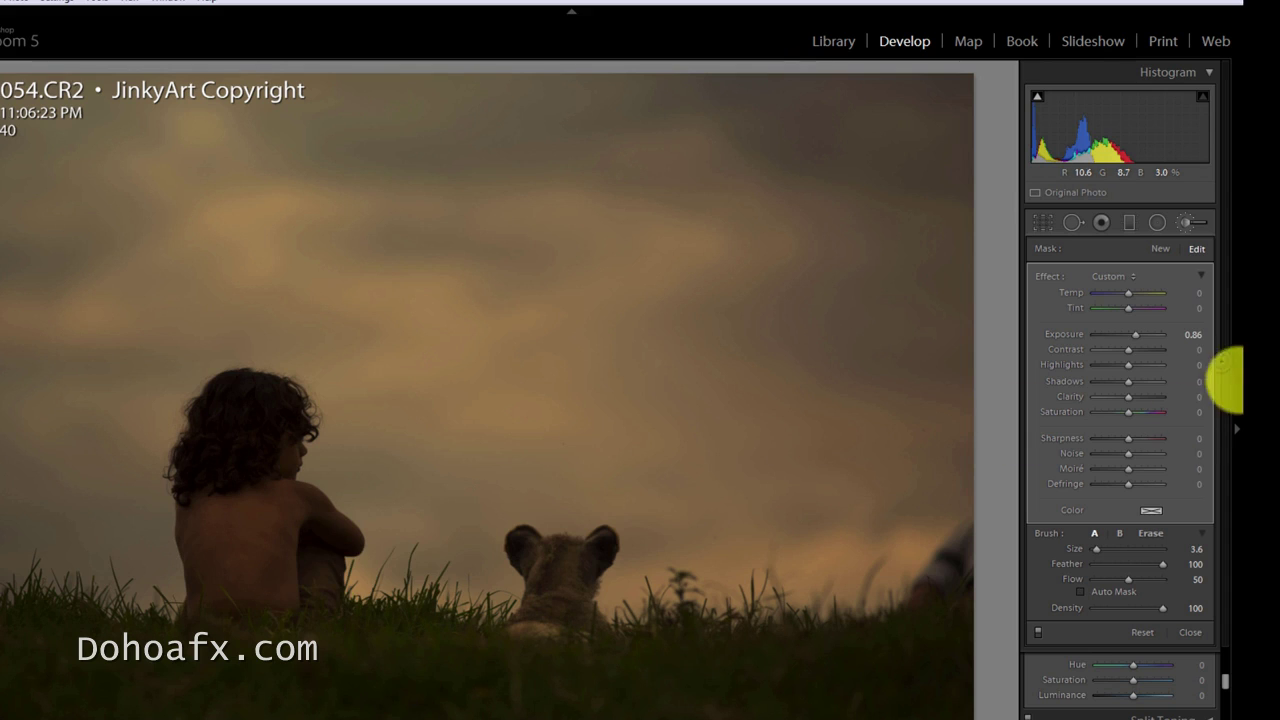
Raise the brush mask's exposure to 0.95 and paint more over the boy's back and face and the cub.
drag(1139, 333, 1137, 333)
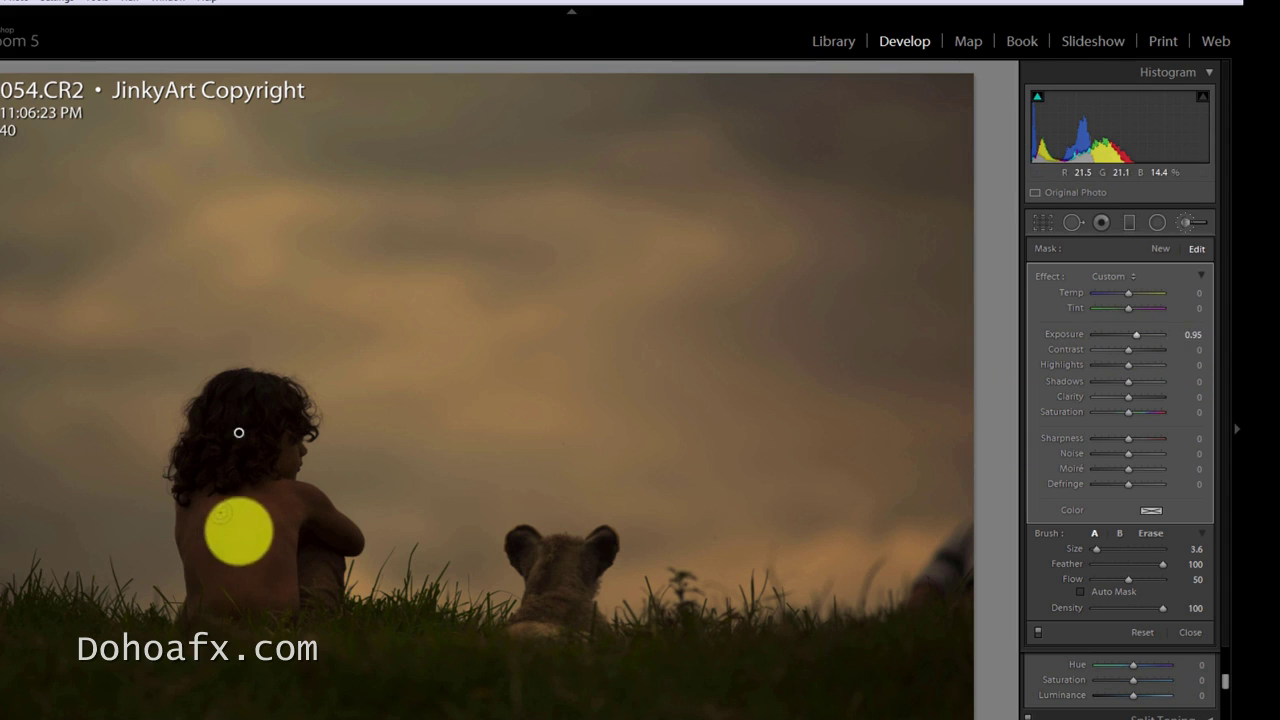
drag(280, 512, 270, 600)
click(278, 452)
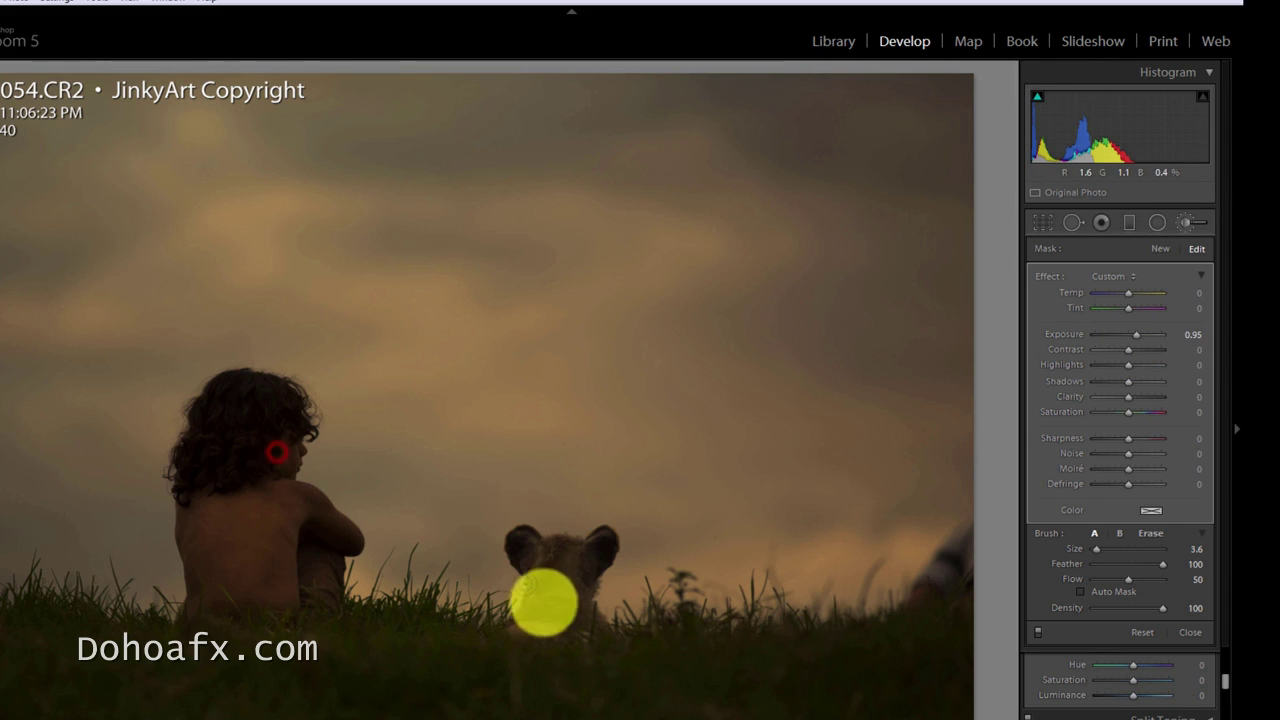
mouse_move(573, 563)
mouse_down()
mouse_move(567, 548)
mouse_move(551, 586)
mouse_move(591, 531)
mouse_up()
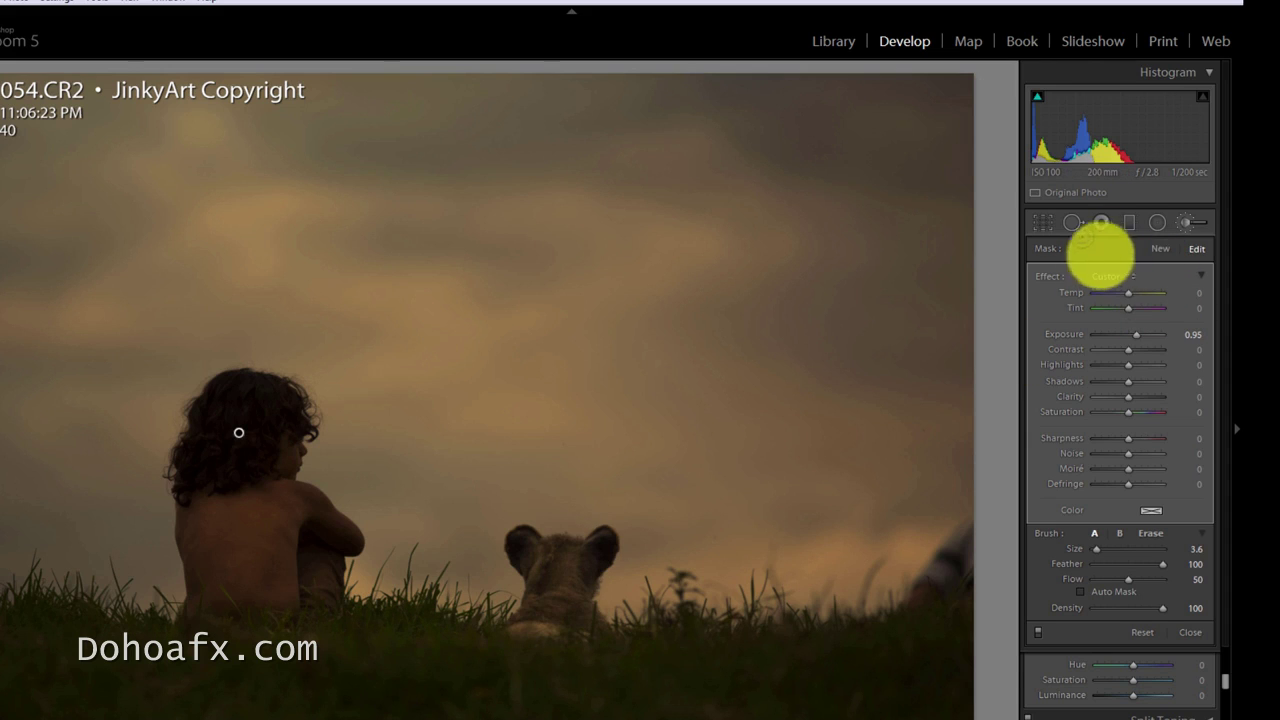
Start a new brush mask at size 12.9 with 0.86 exposure and paint over the foreground grass and the object at the photo's right edge.
click(1163, 246)
drag(1096, 548, 1102, 548)
click(940, 651)
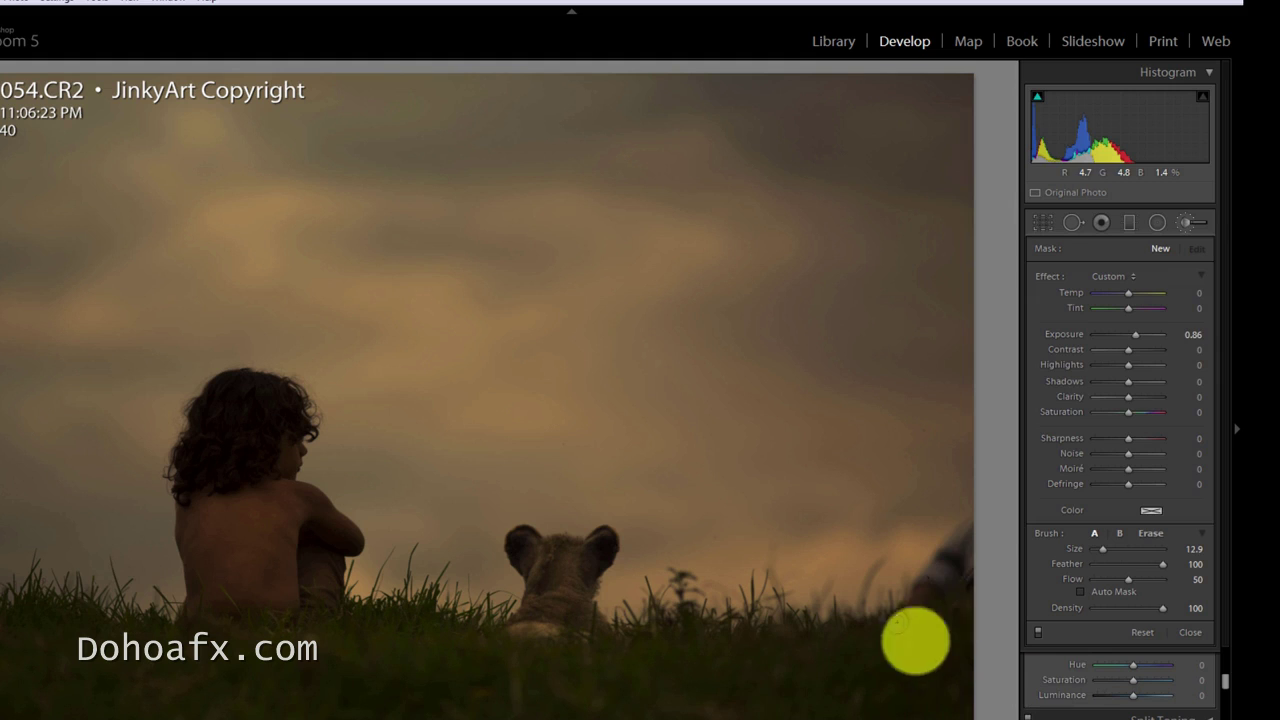
drag(971, 554, 948, 578)
click(951, 674)
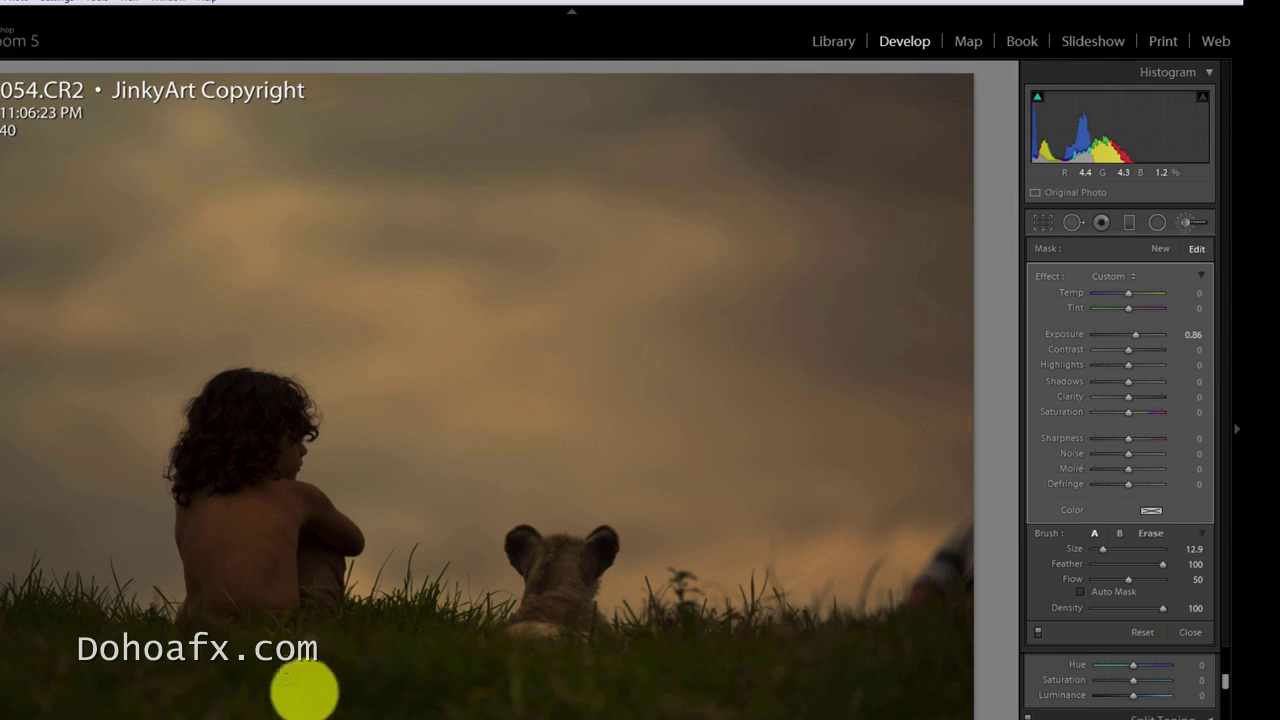
click(452, 681)
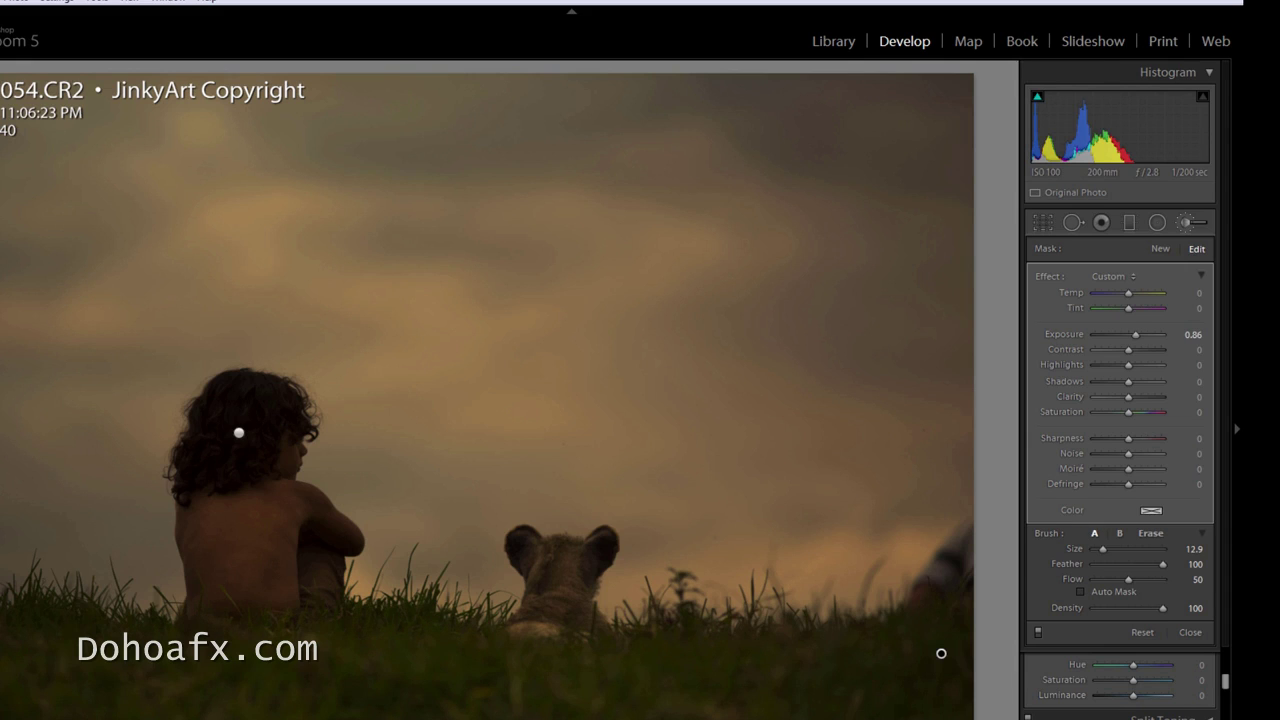
Reduce the photo's overall Contrast slightly.
key(F6)
drag(1218, 296, 1213, 360)
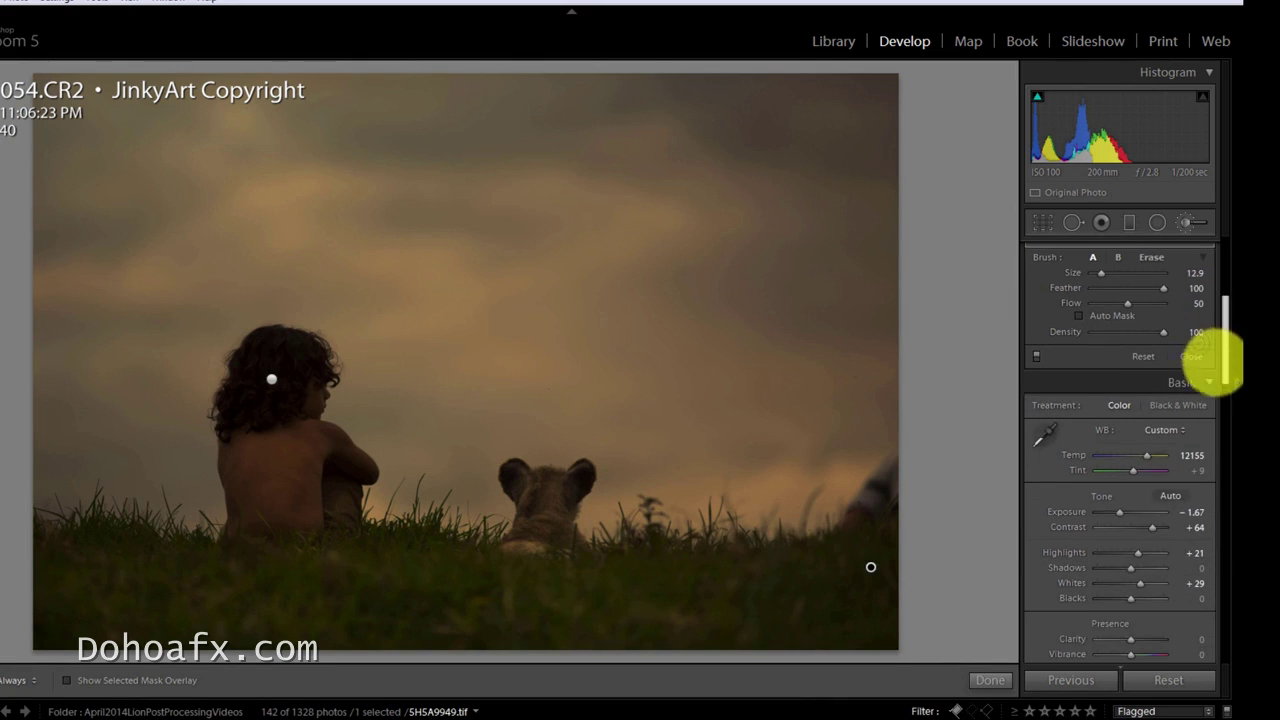
drag(1154, 549, 1146, 552)
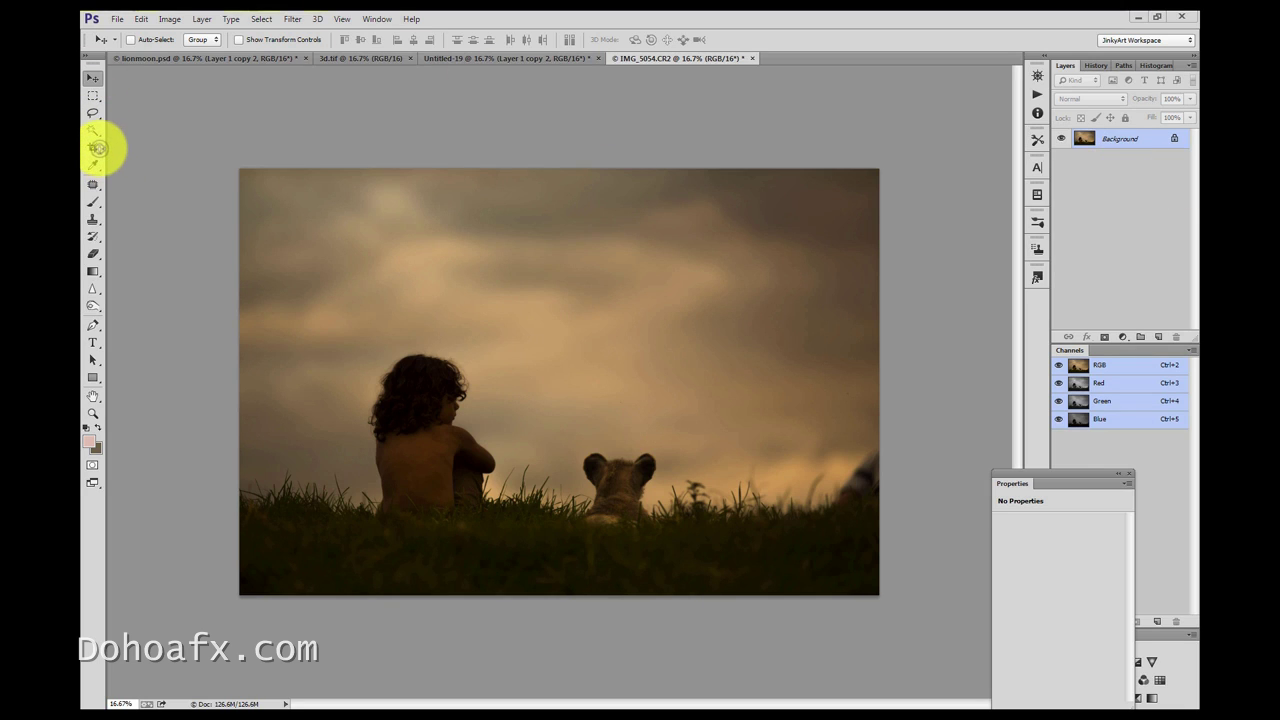
In Photoshop, select the entire IMG_5054.CR2 image and copy it.
click(252, 19)
click(269, 34)
click(141, 19)
click(143, 108)
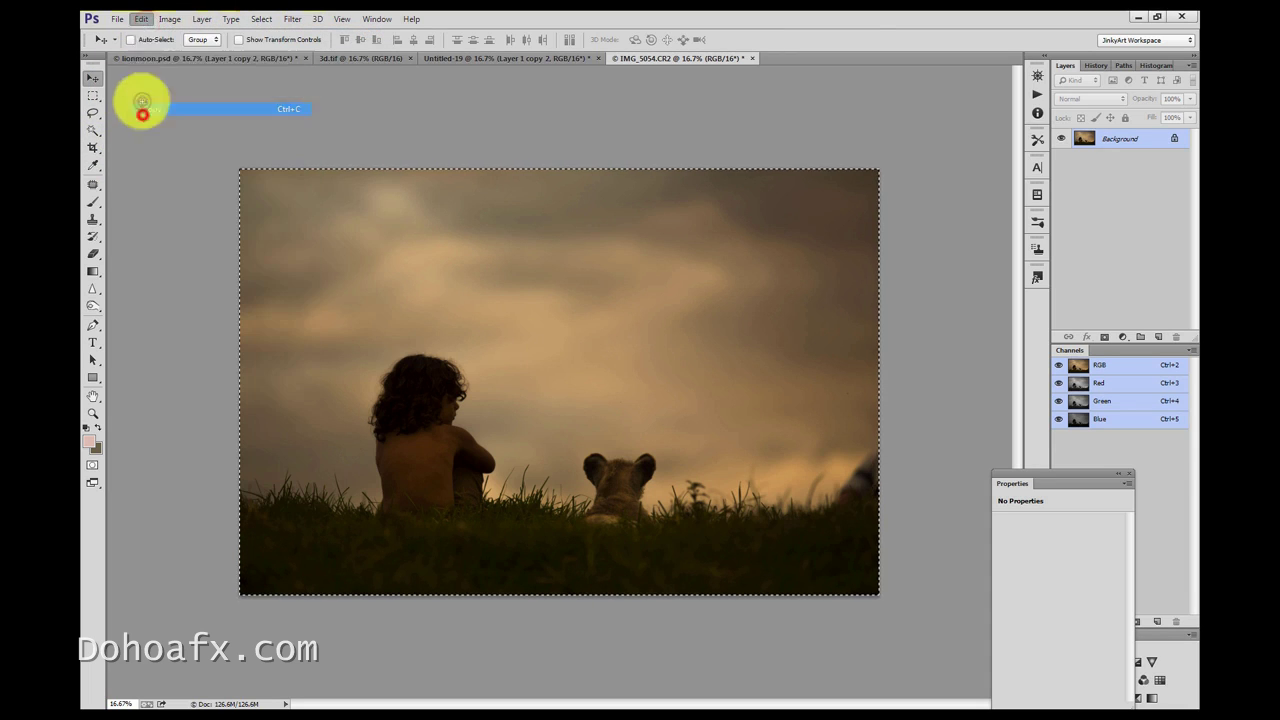
Create a new square document with the height set to 5760 pixels to match the width.
click(118, 20)
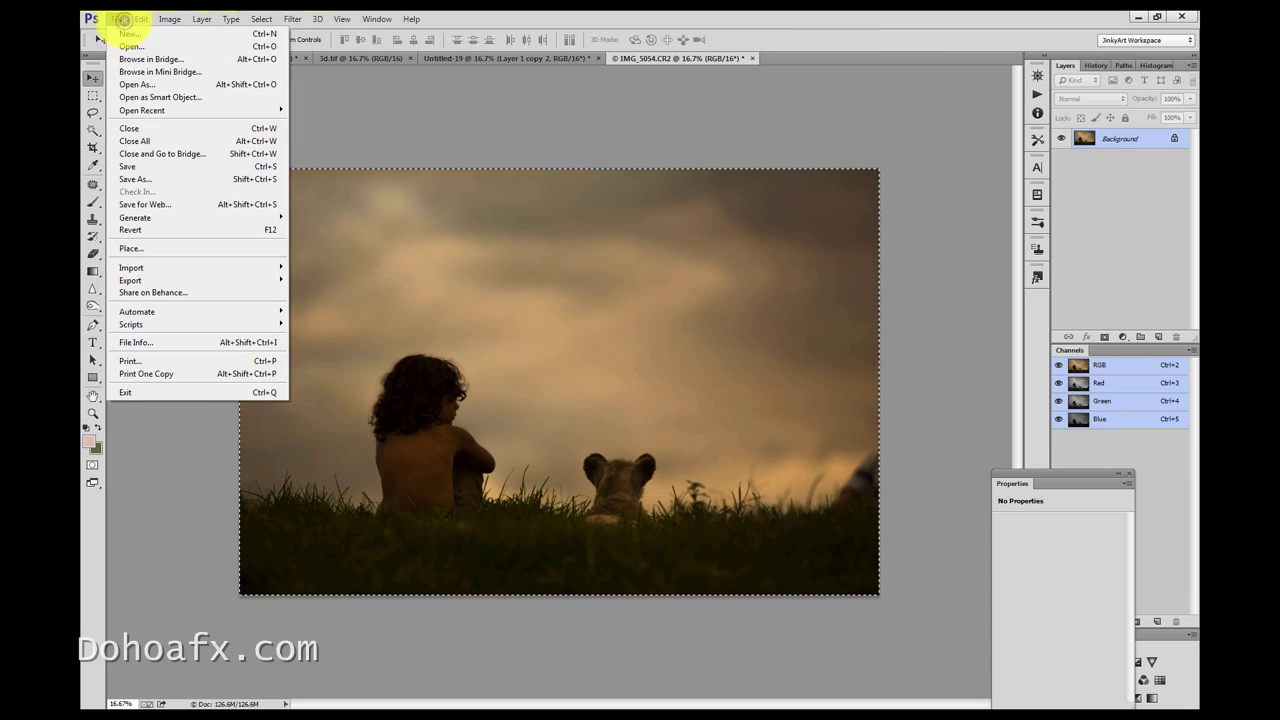
click(128, 33)
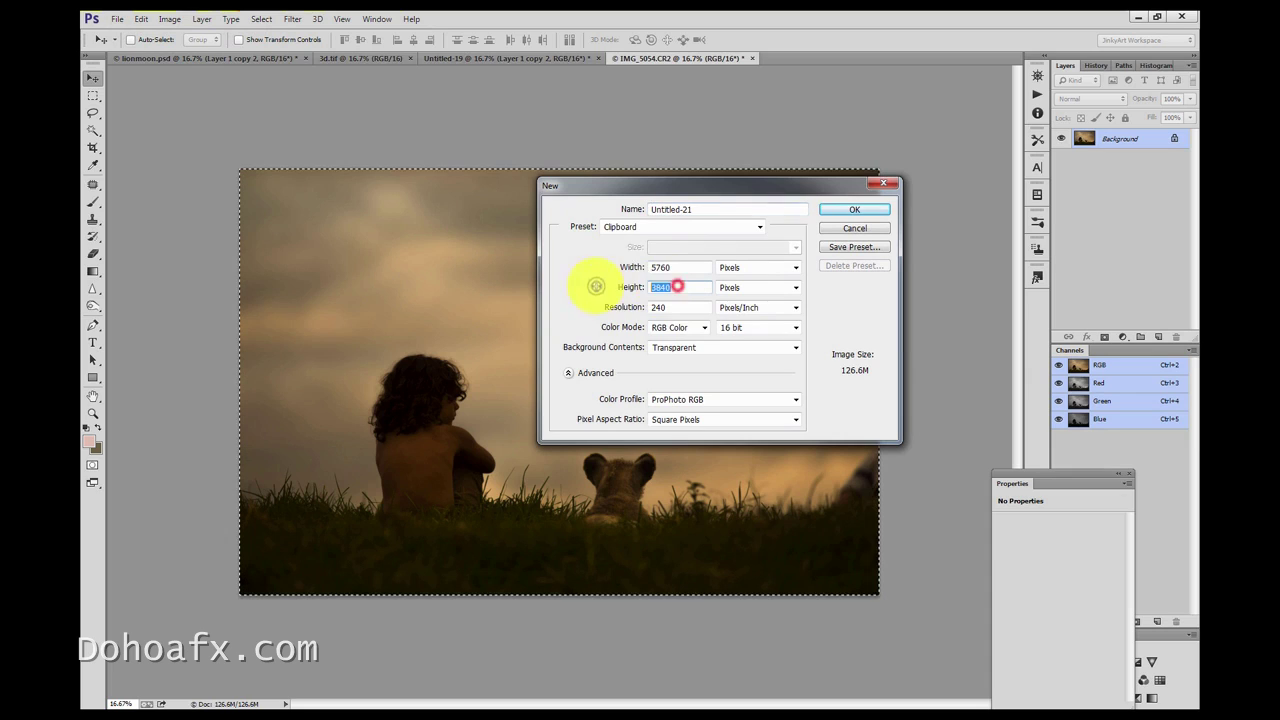
text(5760)
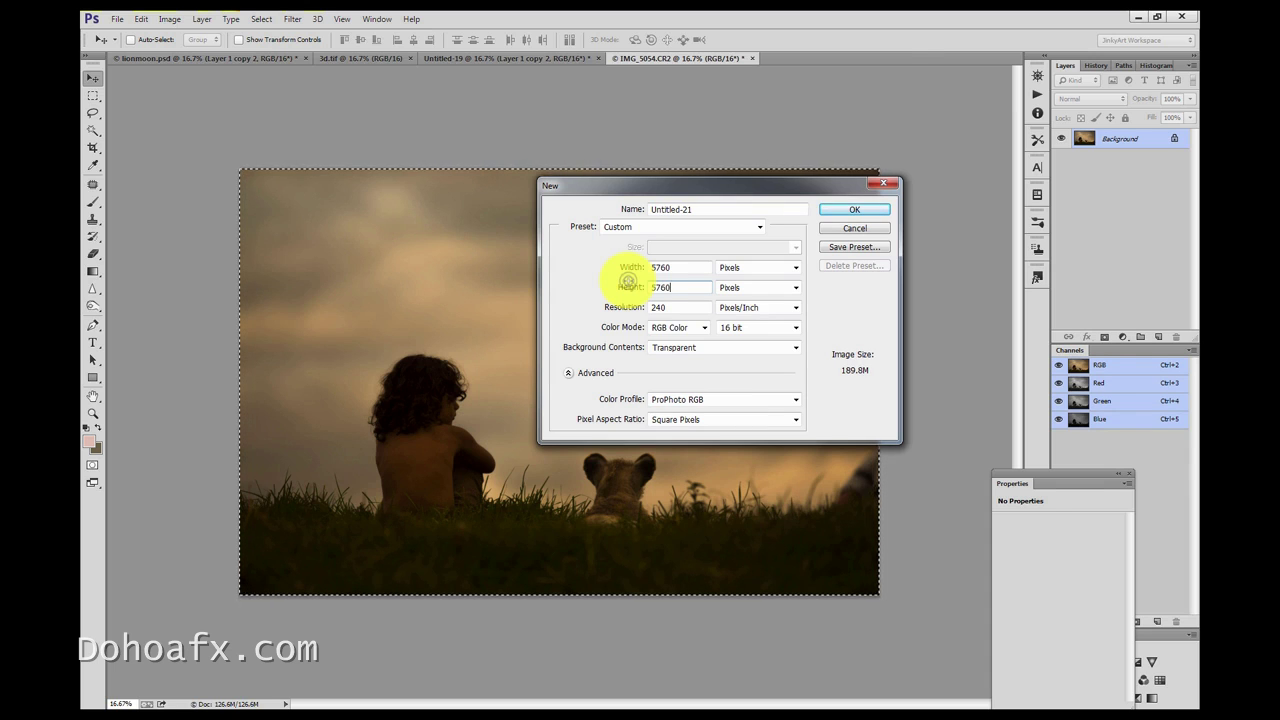
key(Return)
Paste the copied photo into the square document and move it down to the canvas's bottom edge.
click(141, 19)
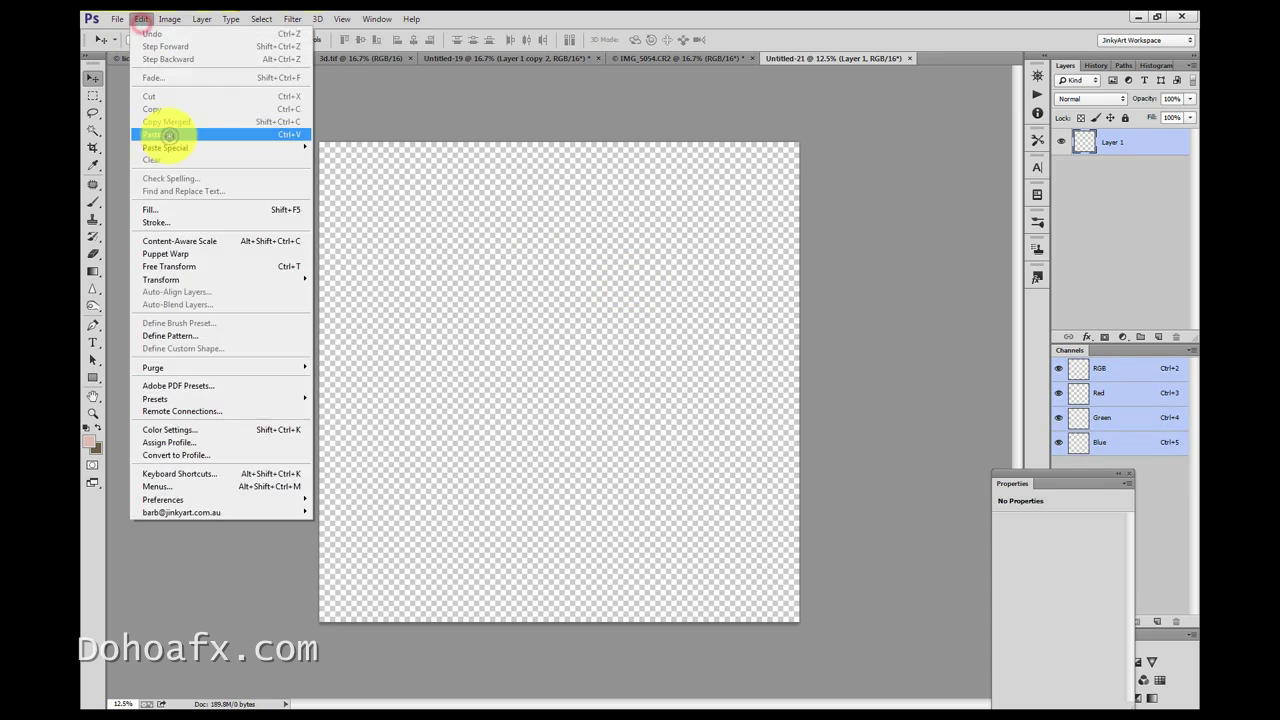
click(168, 135)
drag(649, 517, 651, 597)
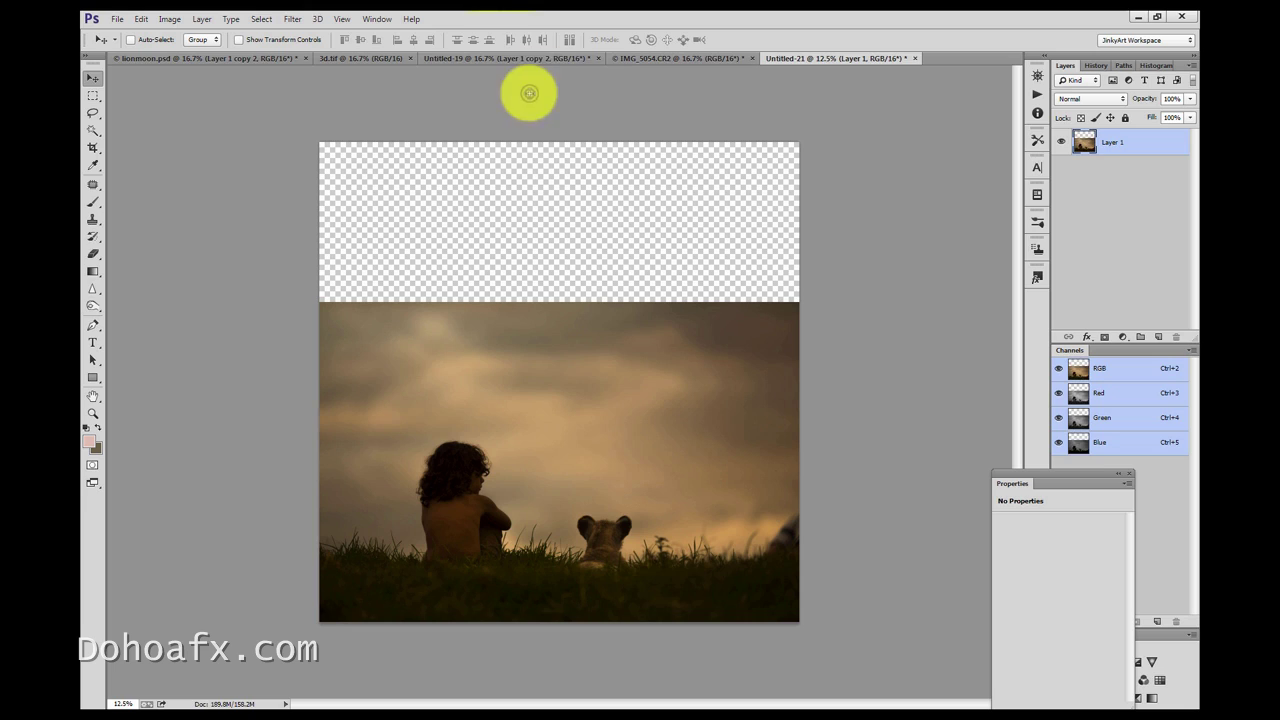
Duplicate the photo layer and stretch the copy upward with Free Transform to extend the sky.
drag(1085, 143, 1108, 157)
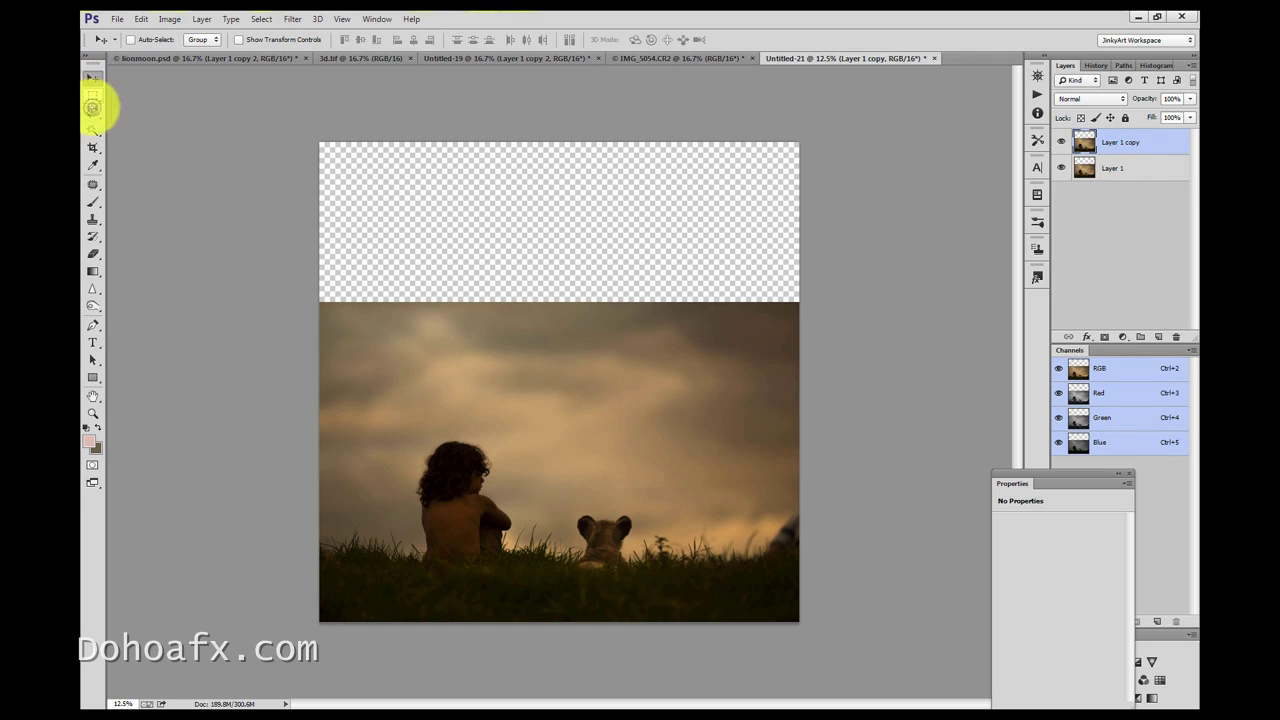
click(138, 19)
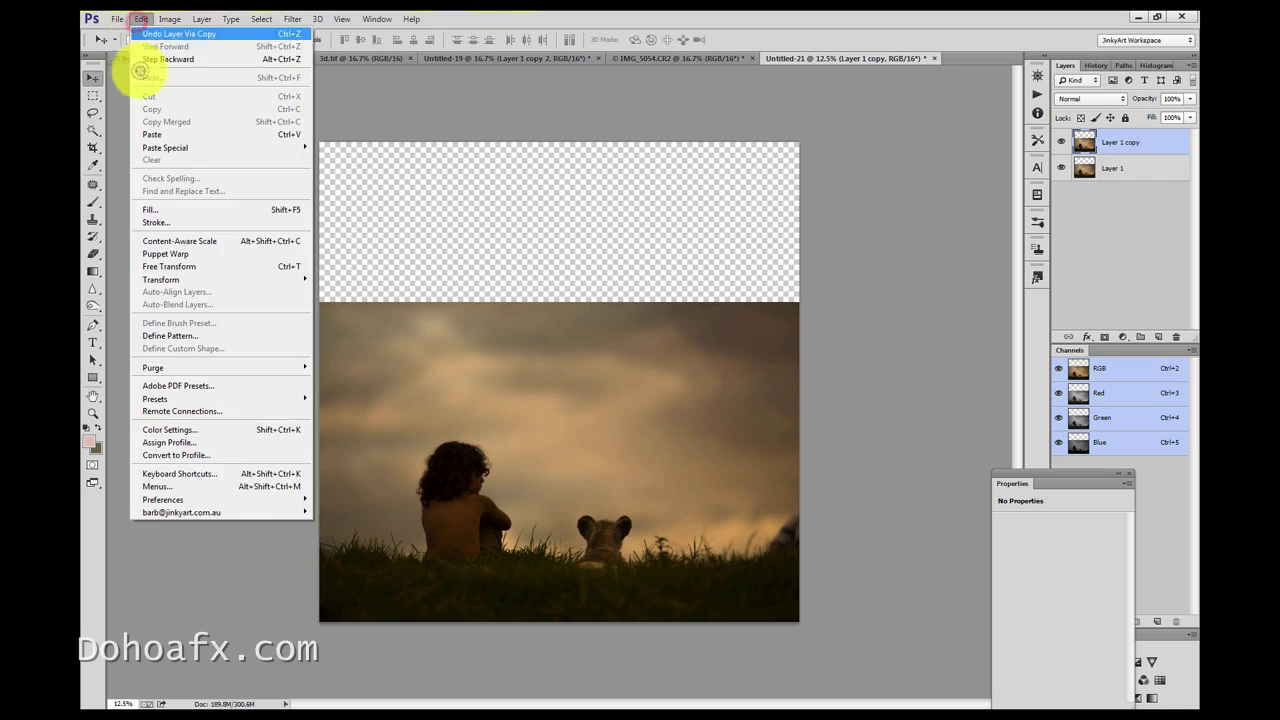
click(190, 266)
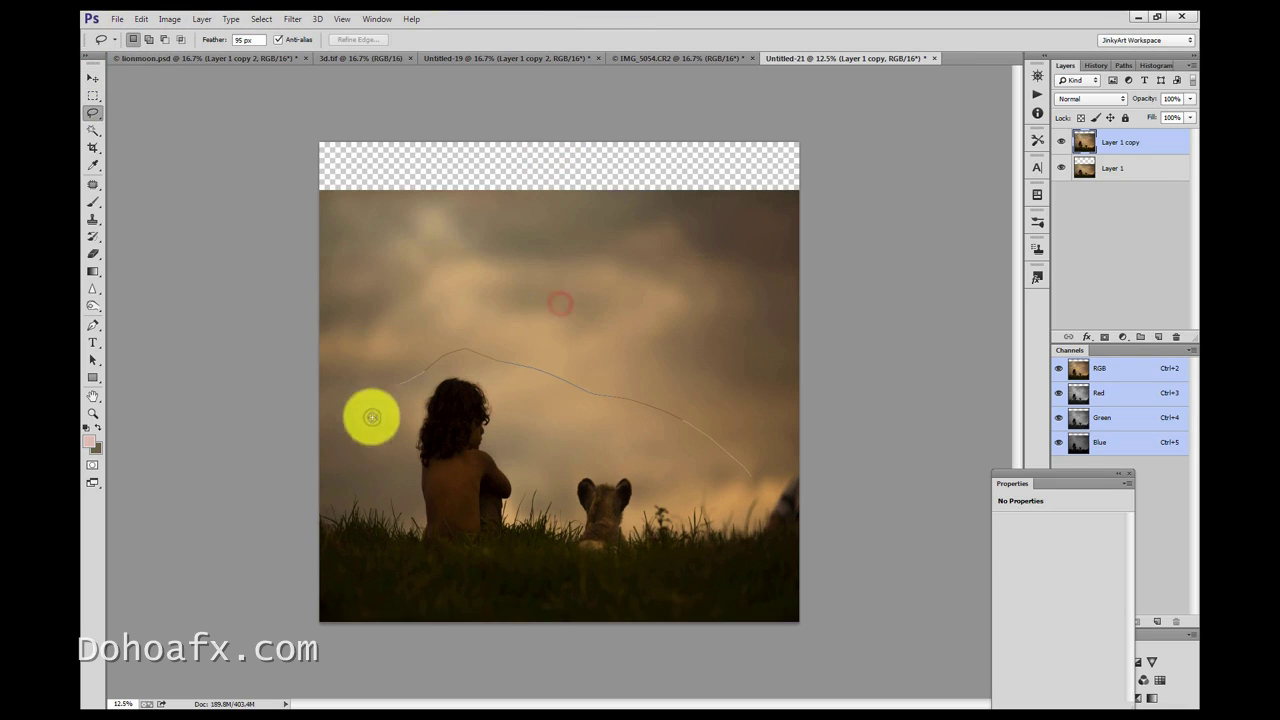
Lasso the boy, cub and grass on the stretched copy with a 95 px feather, delete that area and clear the selection.
mouse_move(371, 417)
mouse_down()
mouse_move(352, 503)
mouse_move(524, 609)
mouse_move(700, 560)
mouse_move(728, 521)
mouse_move(819, 458)
mouse_move(431, 372)
mouse_move(246, 494)
mouse_up()
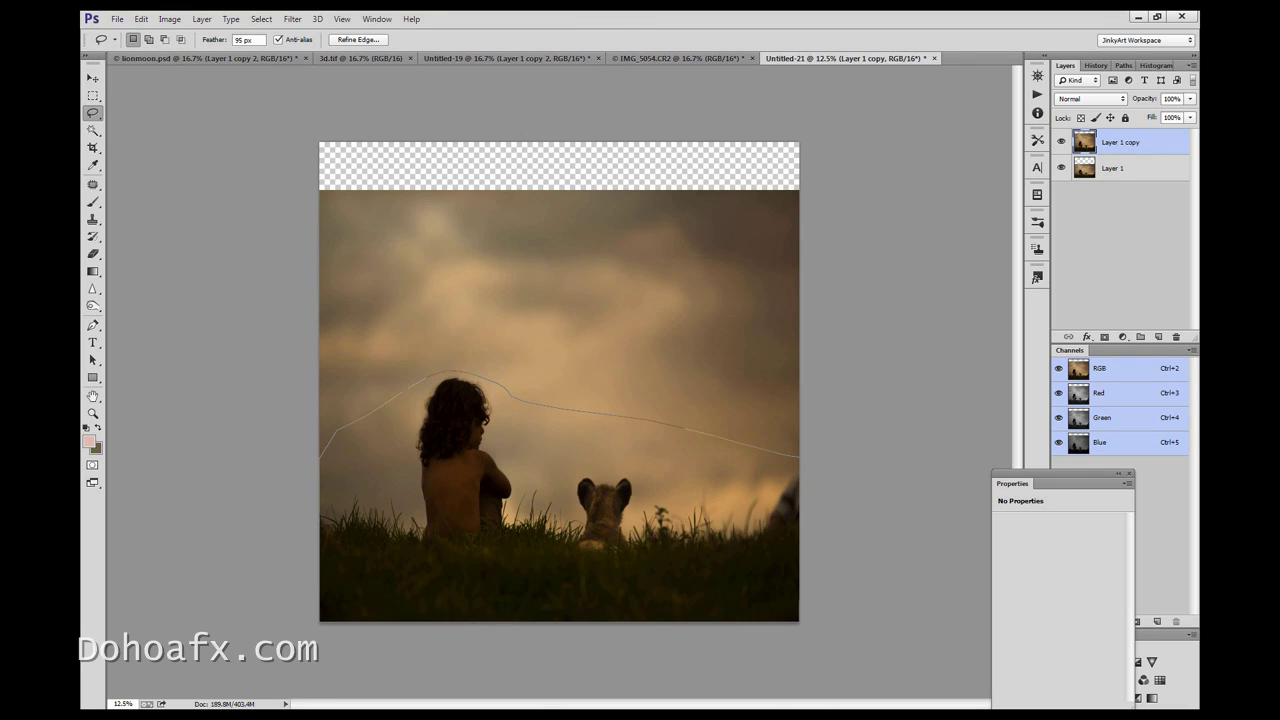
key(Delete)
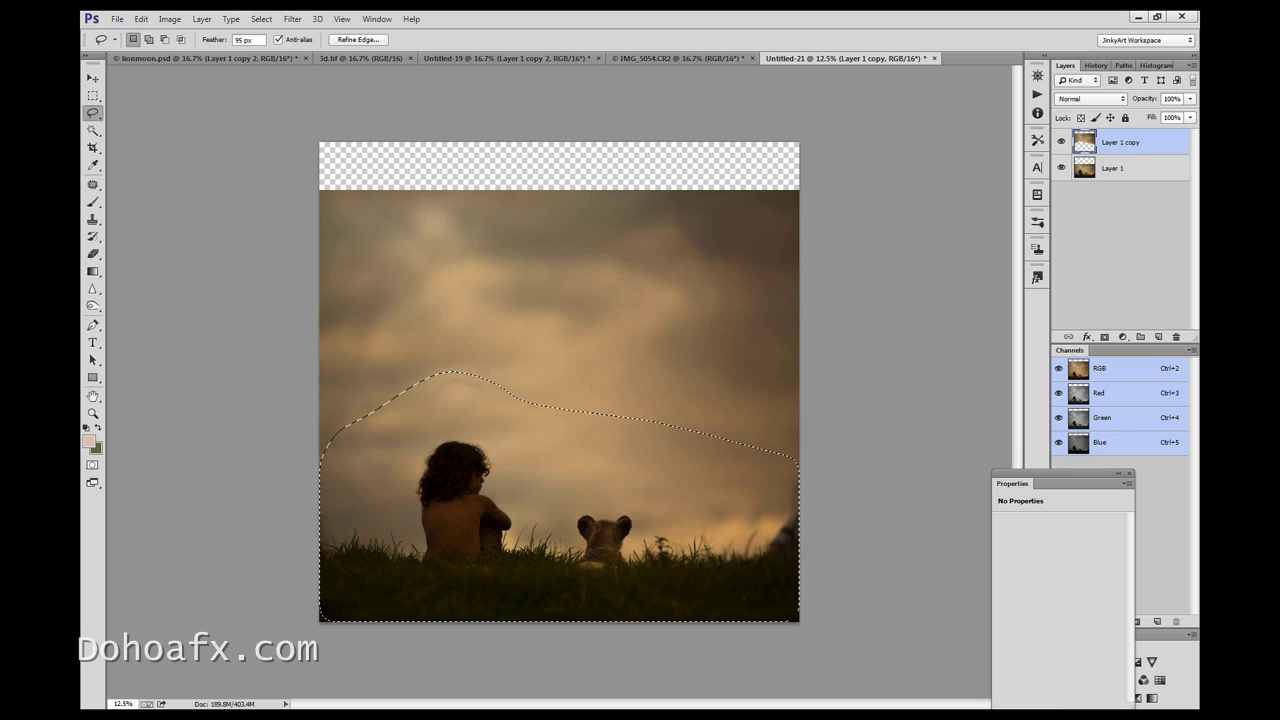
click(576, 415)
mouse_move(506, 386)
mouse_down()
mouse_move(486, 426)
mouse_move(509, 391)
mouse_move(433, 373)
mouse_move(397, 394)
mouse_up()
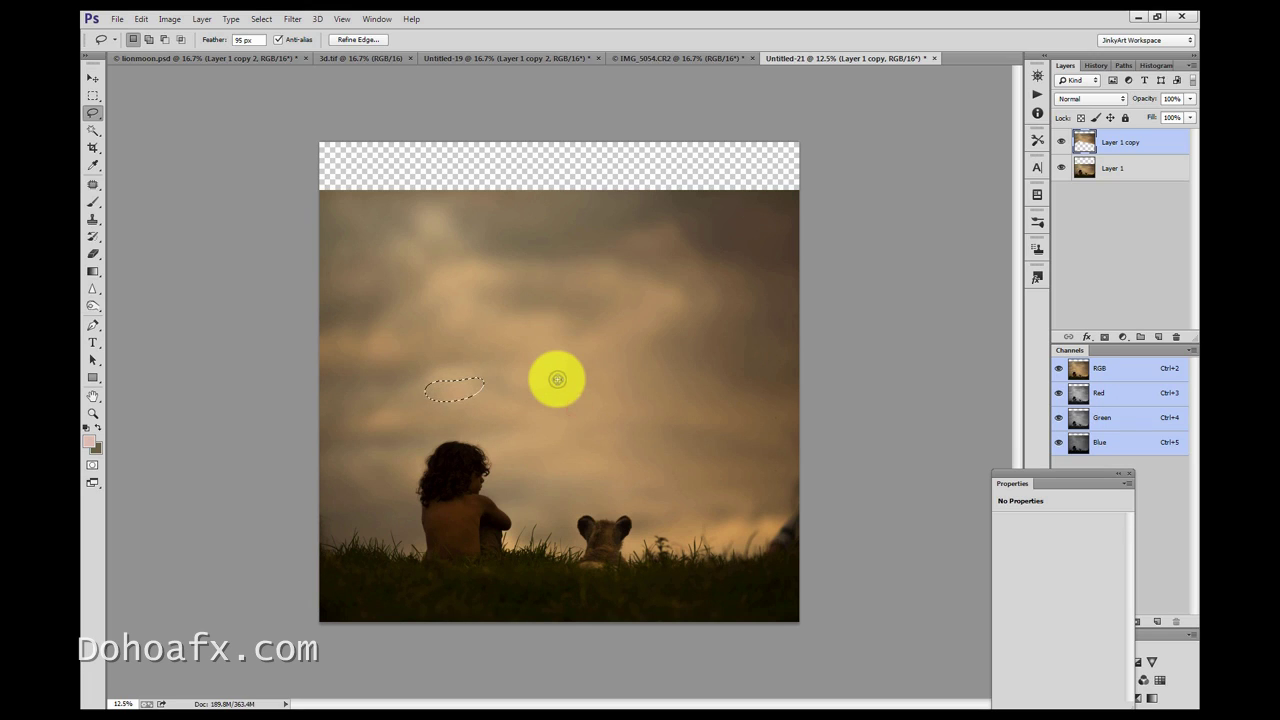
click(743, 371)
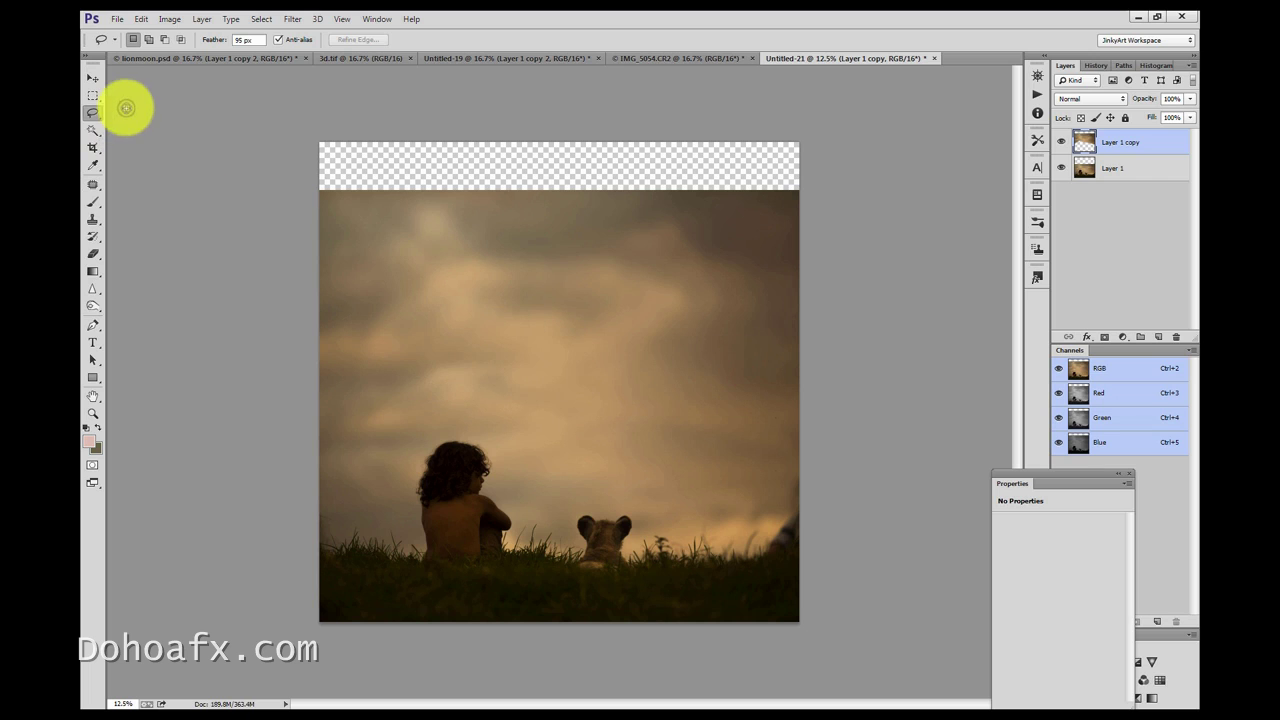
Crop the image to a 5 x 5 in square that excludes the empty strip above the sky and the photo's right edge.
click(90, 148)
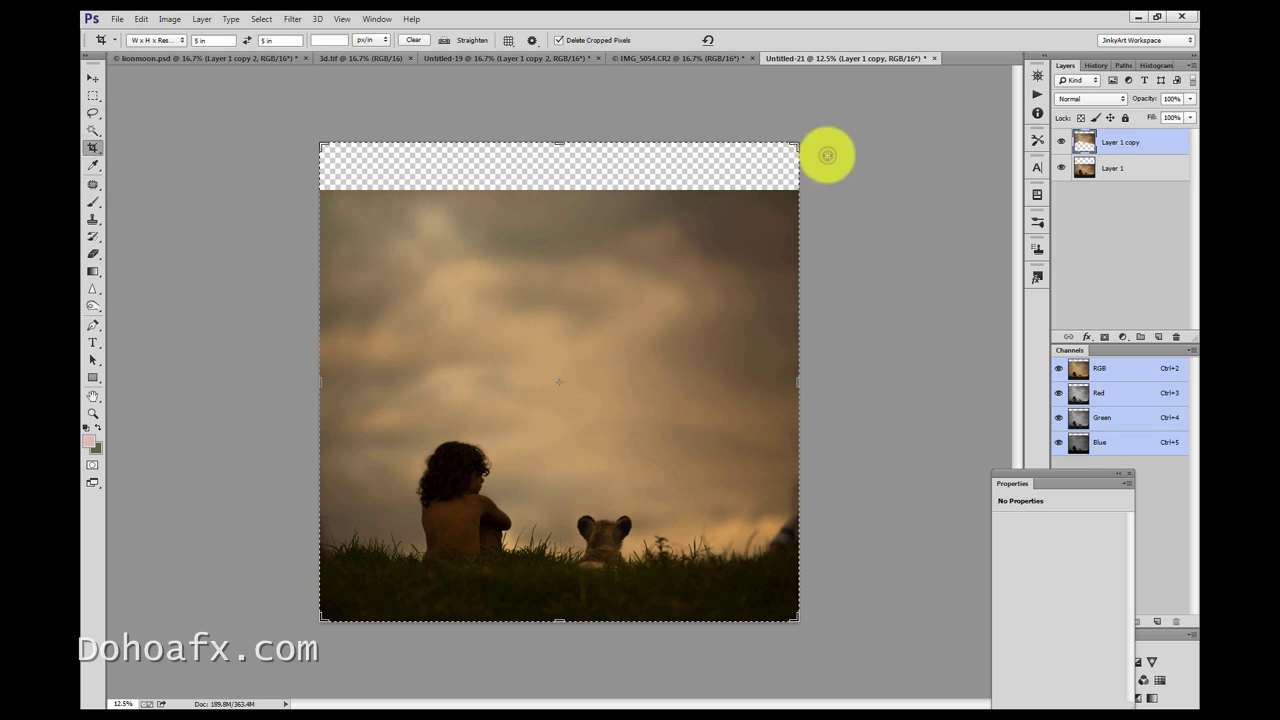
drag(794, 146, 751, 186)
drag(697, 262, 697, 262)
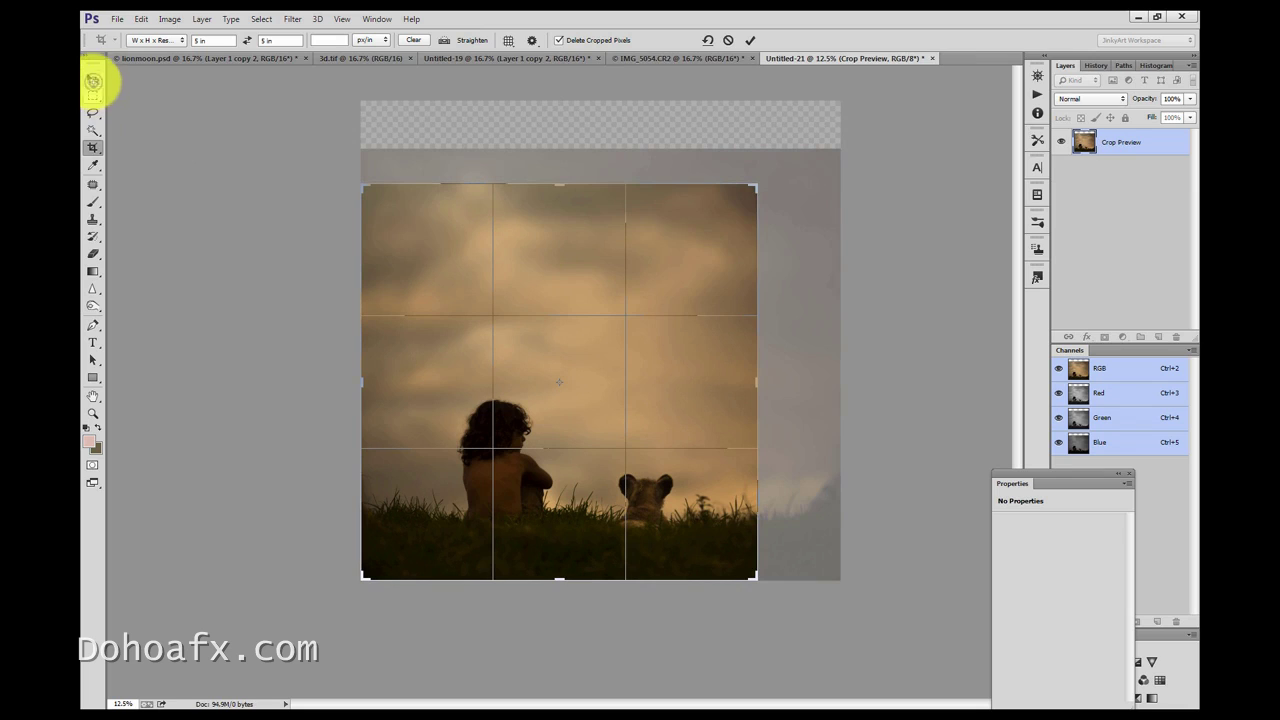
click(92, 79)
click(592, 277)
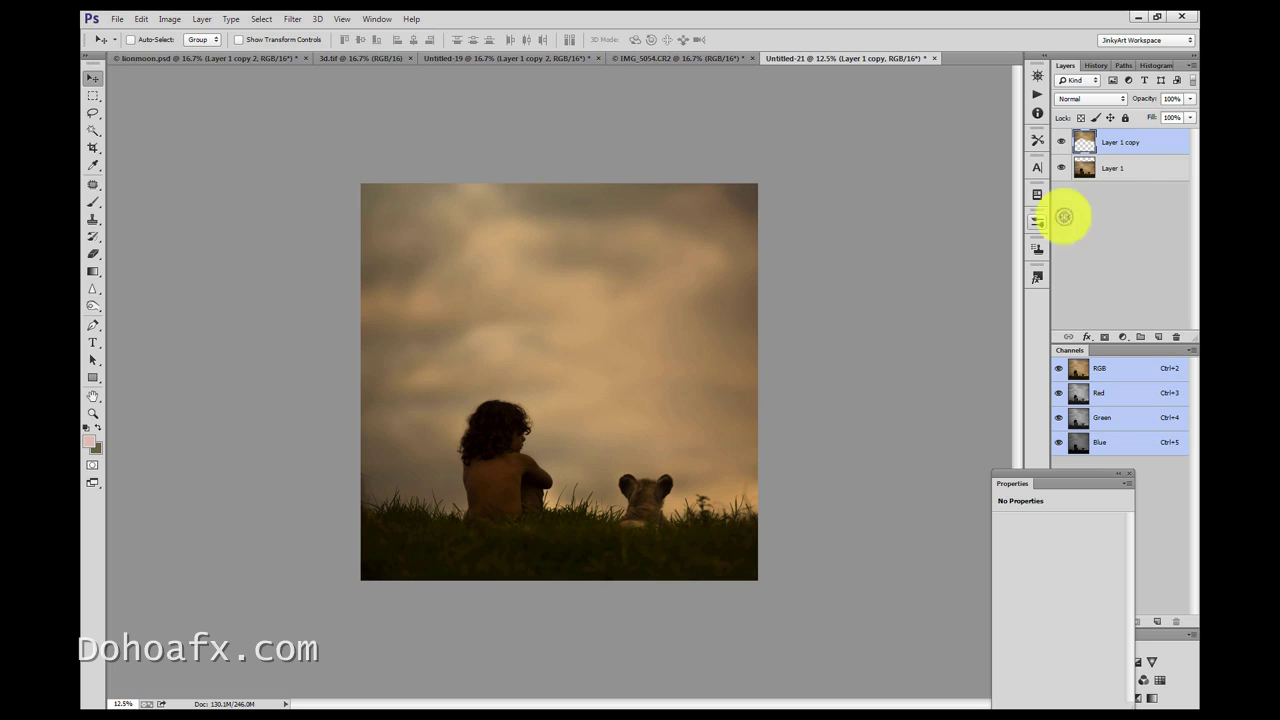
Select both photo layers and create a merged copy of them as a new layer.
click(1120, 167)
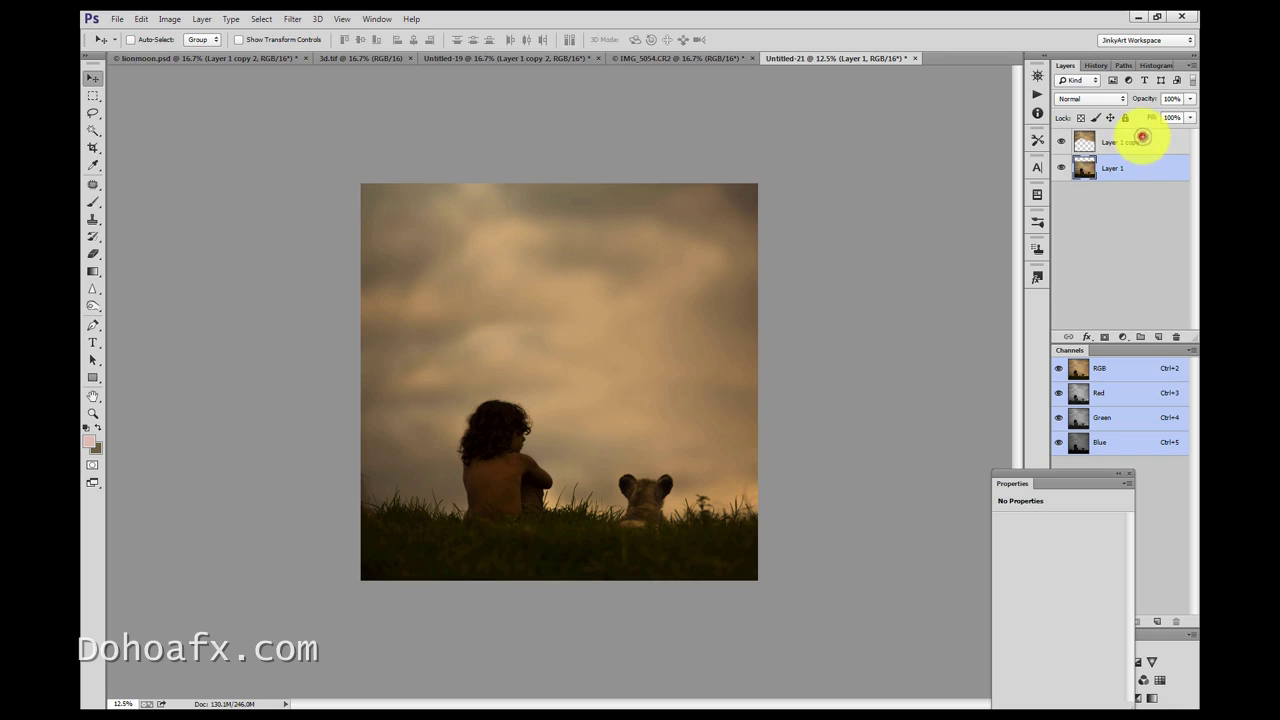
shift+click(1141, 137)
key(ctrl+alt+e)
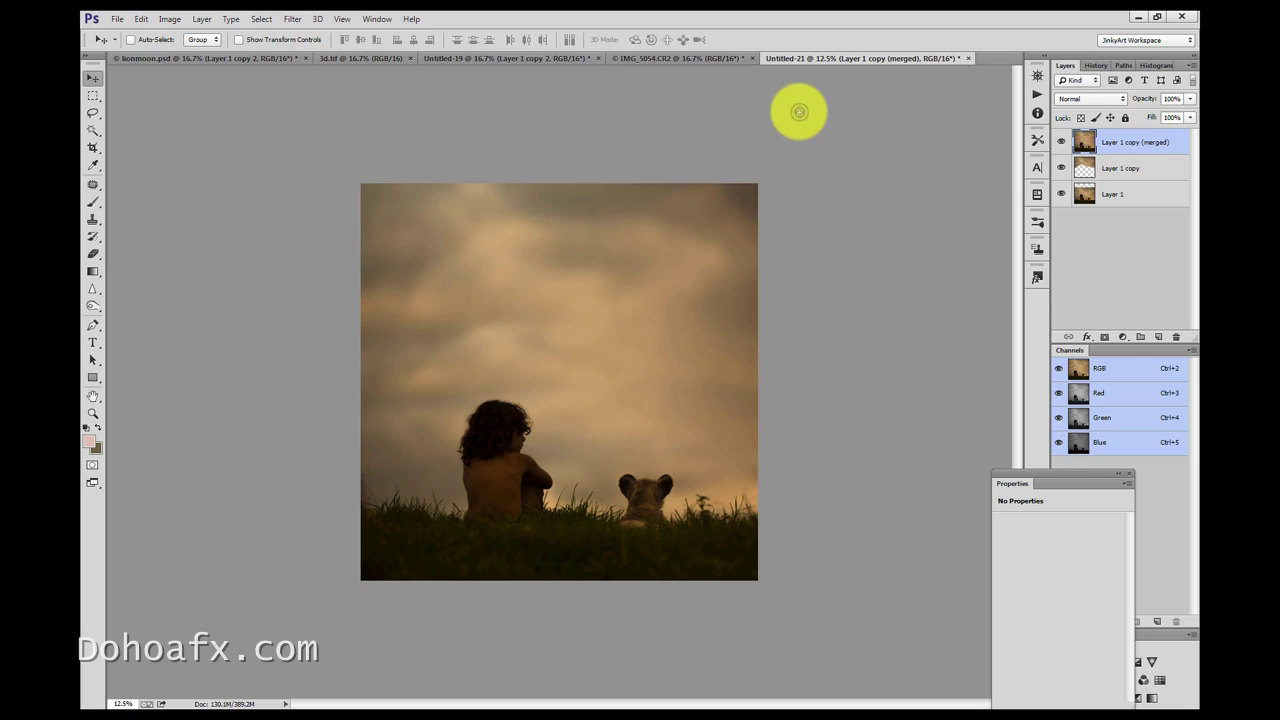
Outline the cloud area above the boy with the Patch tool and replace it with sky from farther right.
click(93, 185)
mouse_move(451, 304)
mouse_down()
mouse_move(430, 349)
mouse_move(525, 325)
mouse_up()
drag(548, 325, 641, 318)
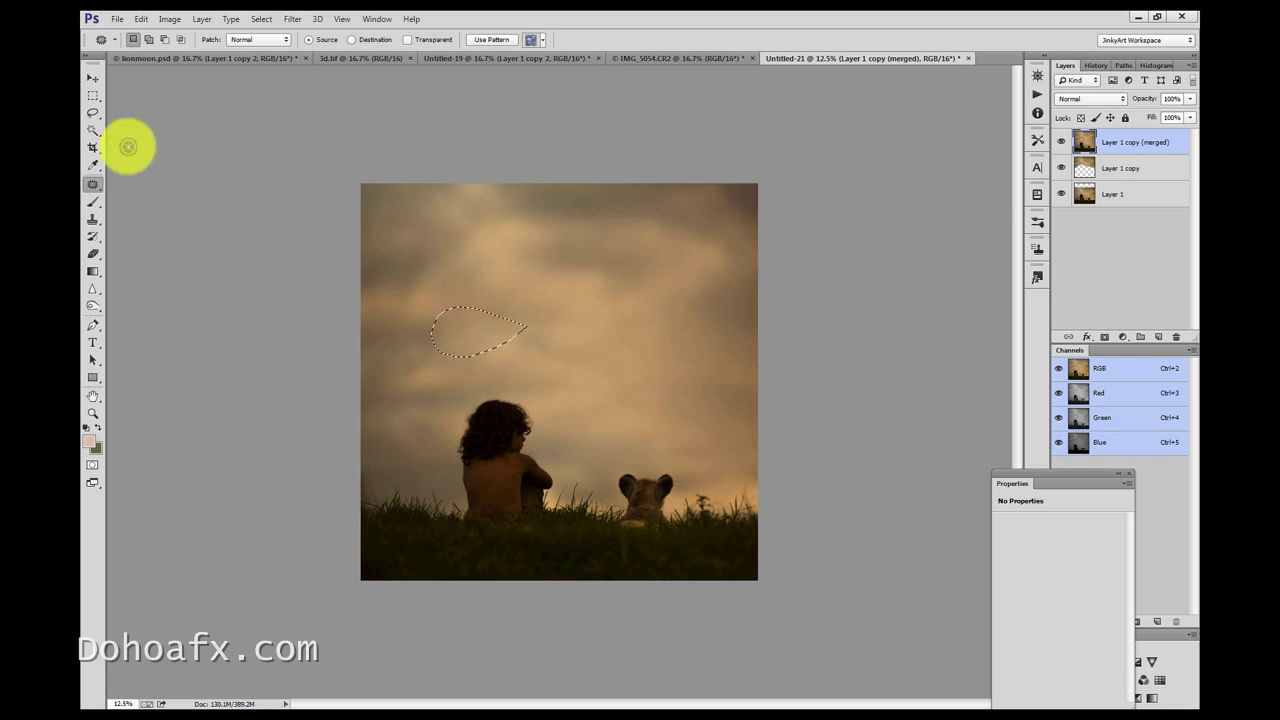
Finish patching the outlined cloud area above the boy with smoother sky from farther right and clear the selection.
click(646, 337)
mouse_move(435, 312)
mouse_down()
mouse_move(476, 343)
mouse_move(411, 357)
mouse_move(430, 362)
mouse_move(443, 309)
mouse_up()
click(450, 303)
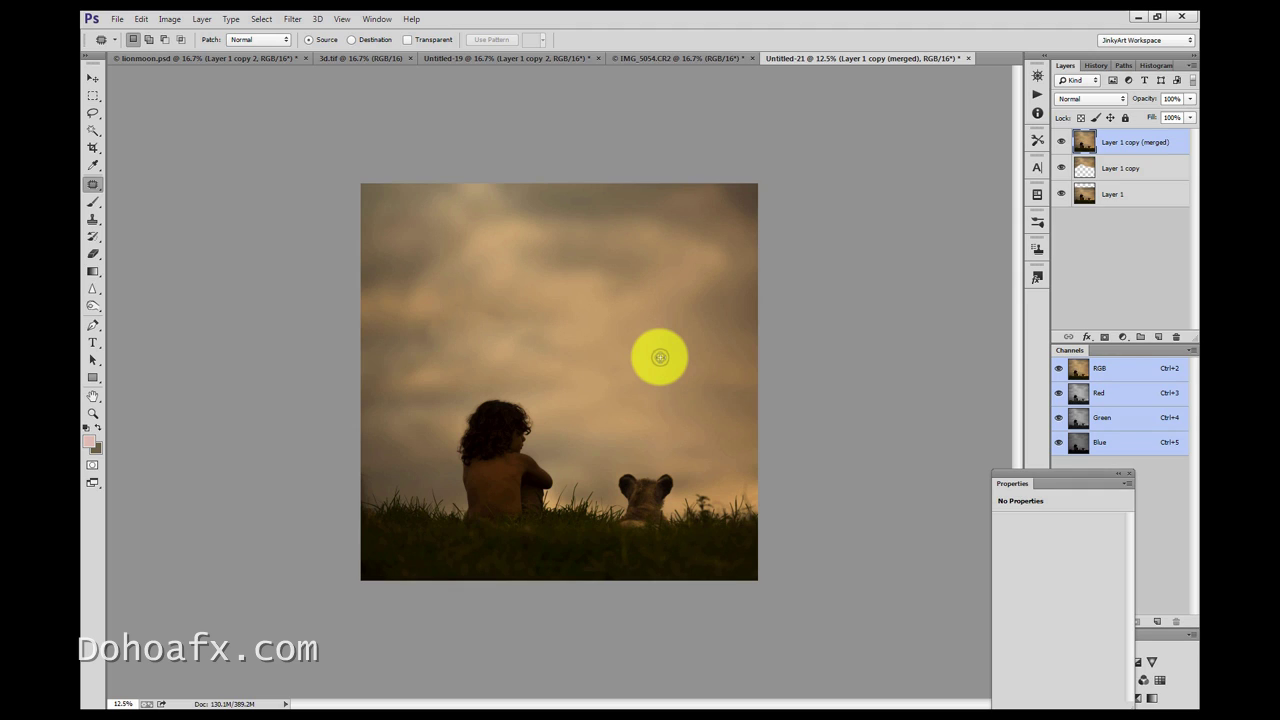
Copy the crescent moon image from Untitled-19 into the square composition and position it so the moon sits above the boy and cub.
click(549, 57)
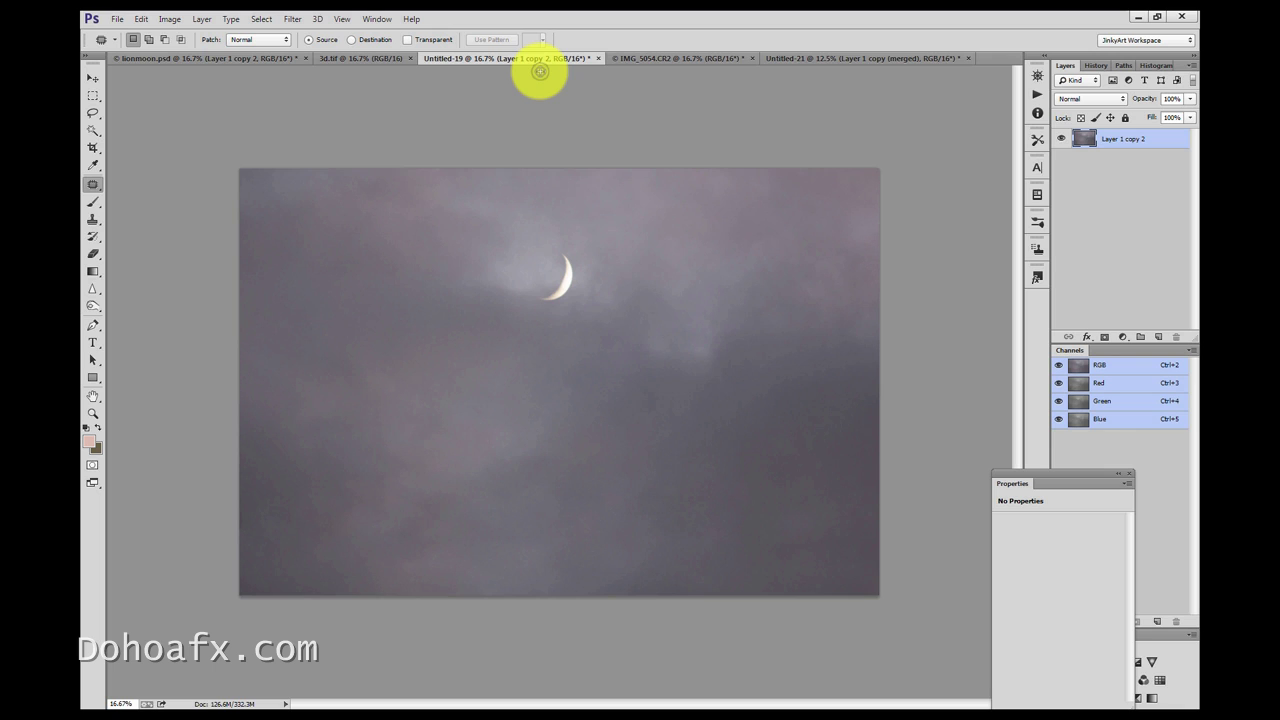
drag(539, 71, 560, 197)
click(92, 80)
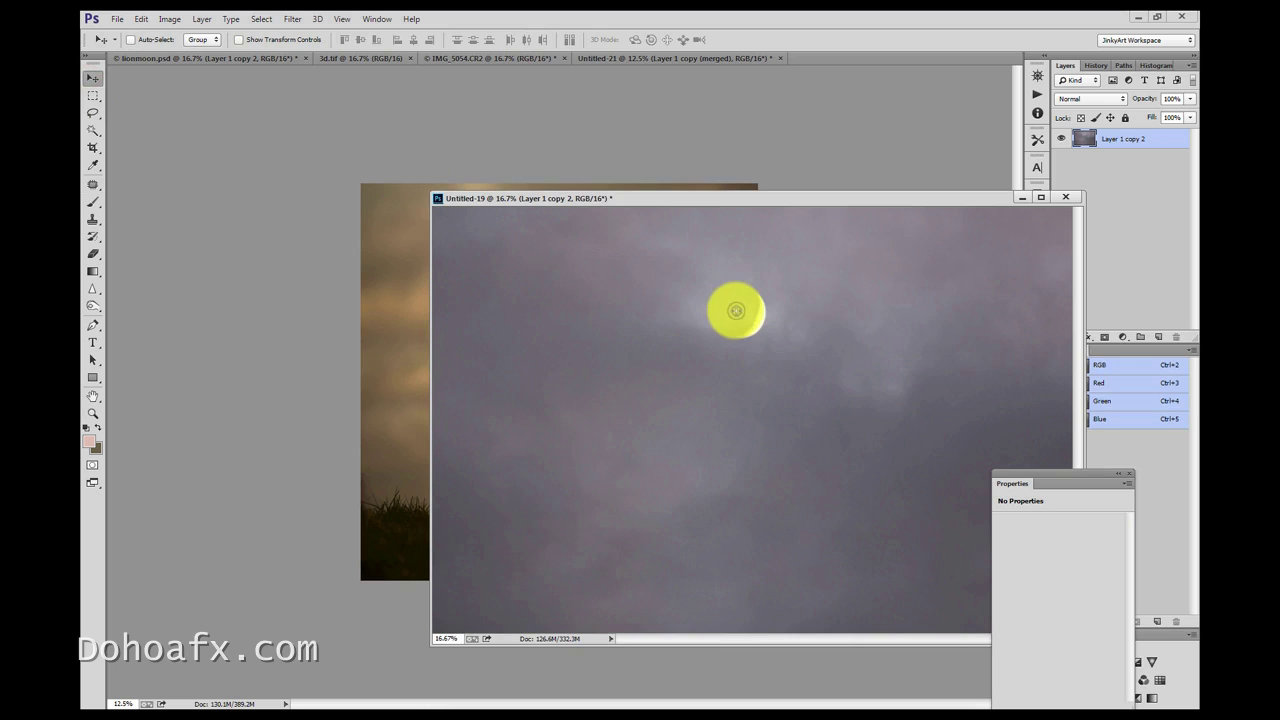
drag(744, 311, 400, 346)
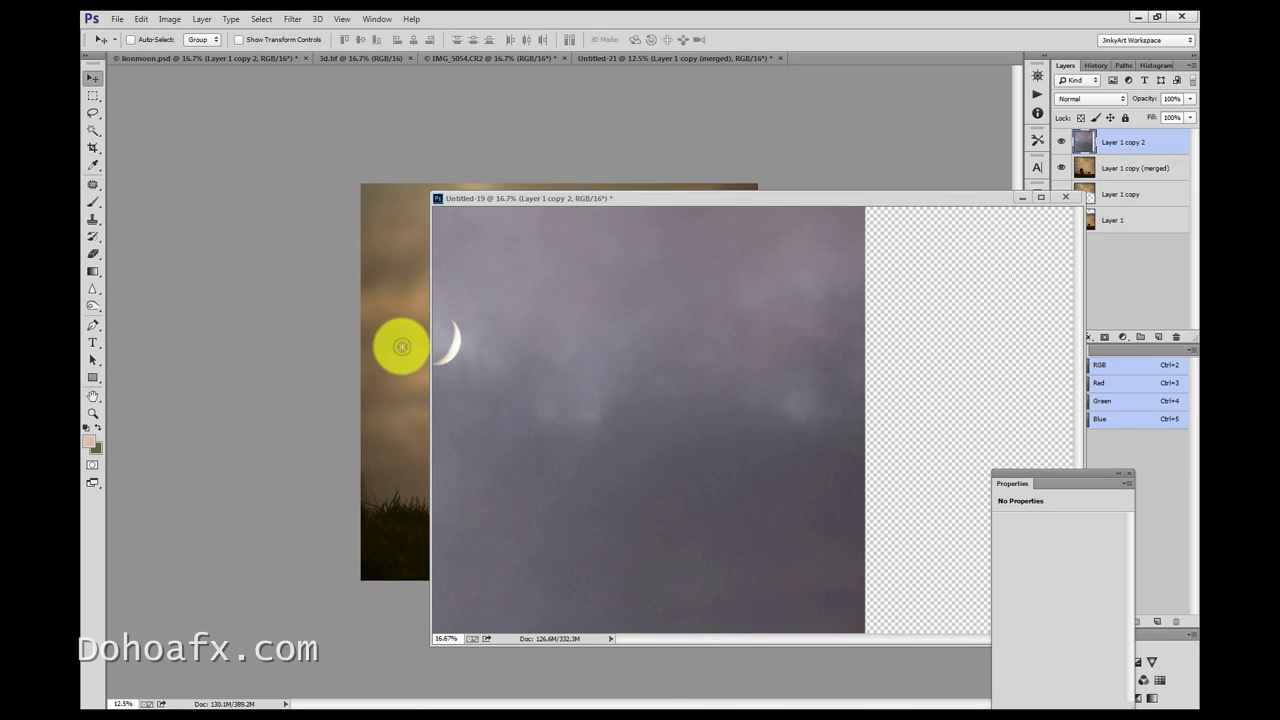
click(1021, 197)
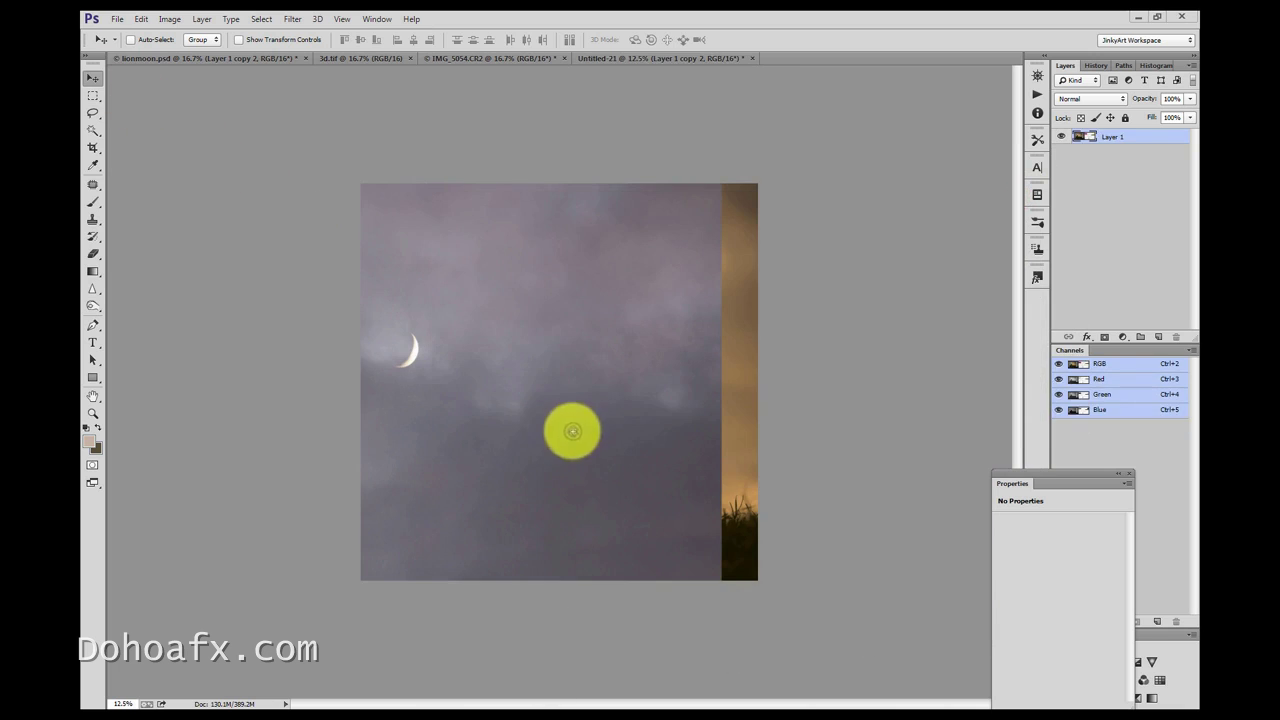
click(576, 432)
drag(572, 290, 629, 353)
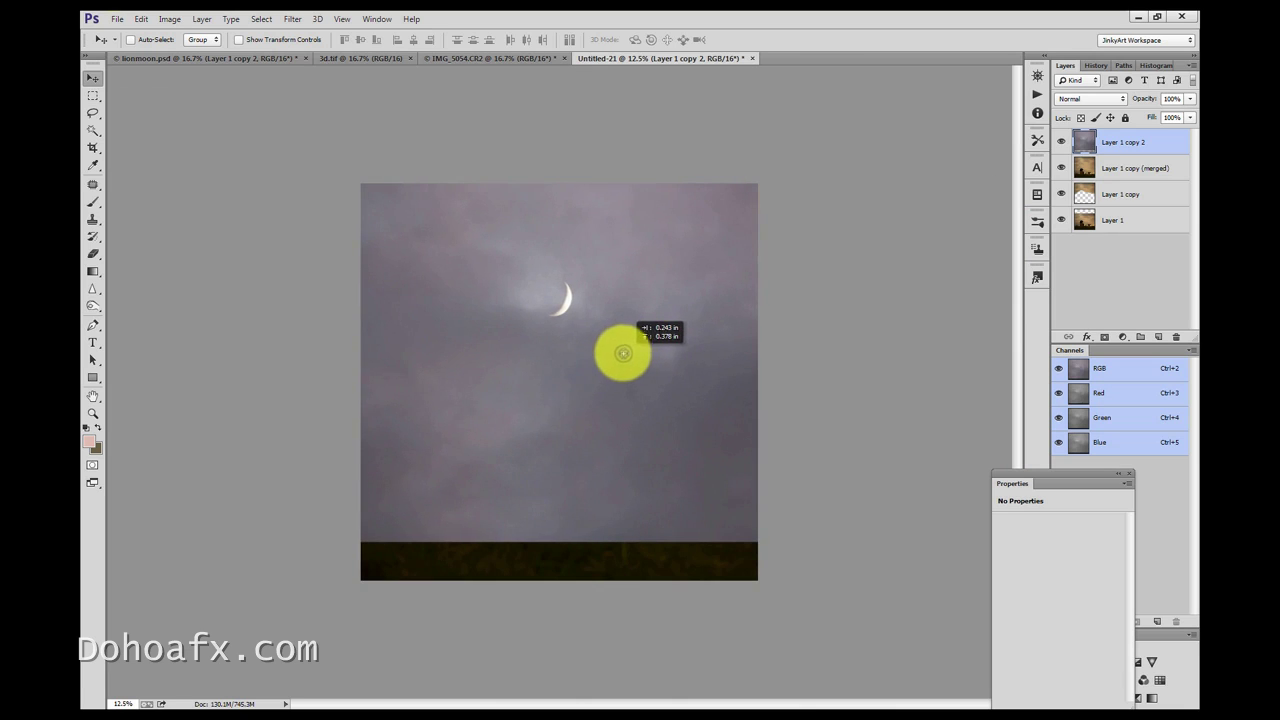
Blend the moon layer in Overlay mode and shift it slightly down and to the right.
click(1098, 100)
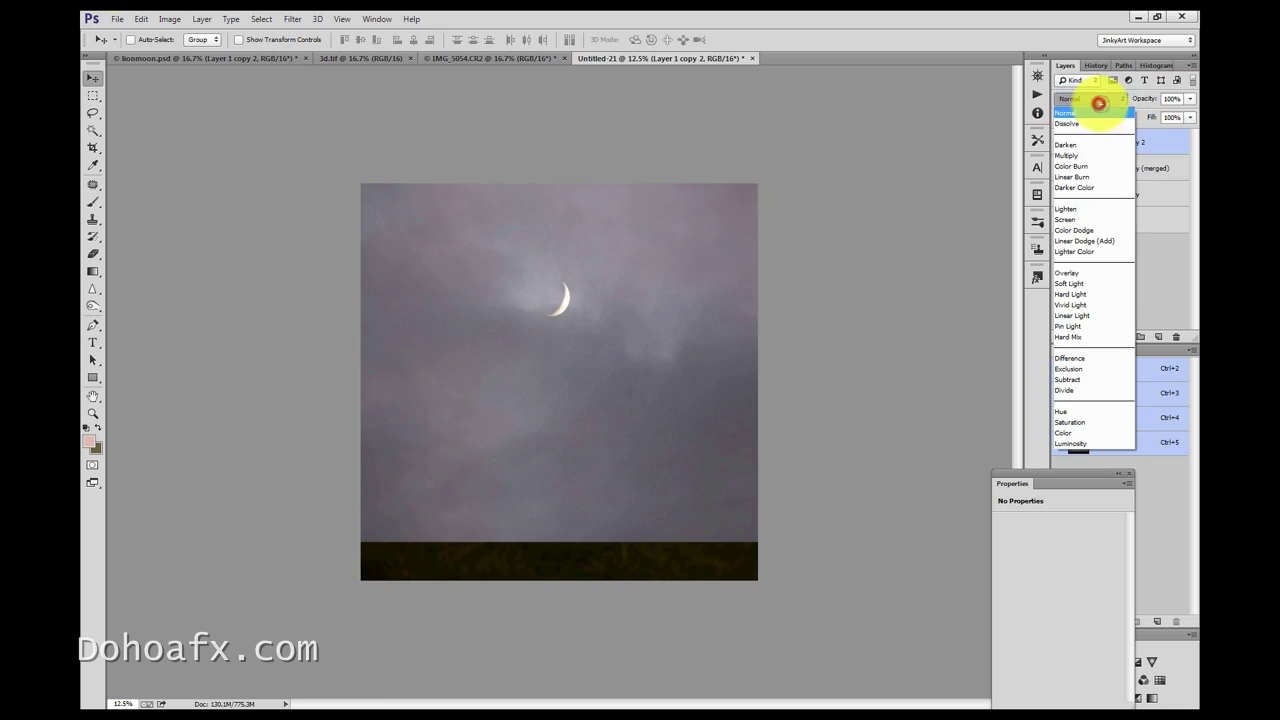
click(1100, 274)
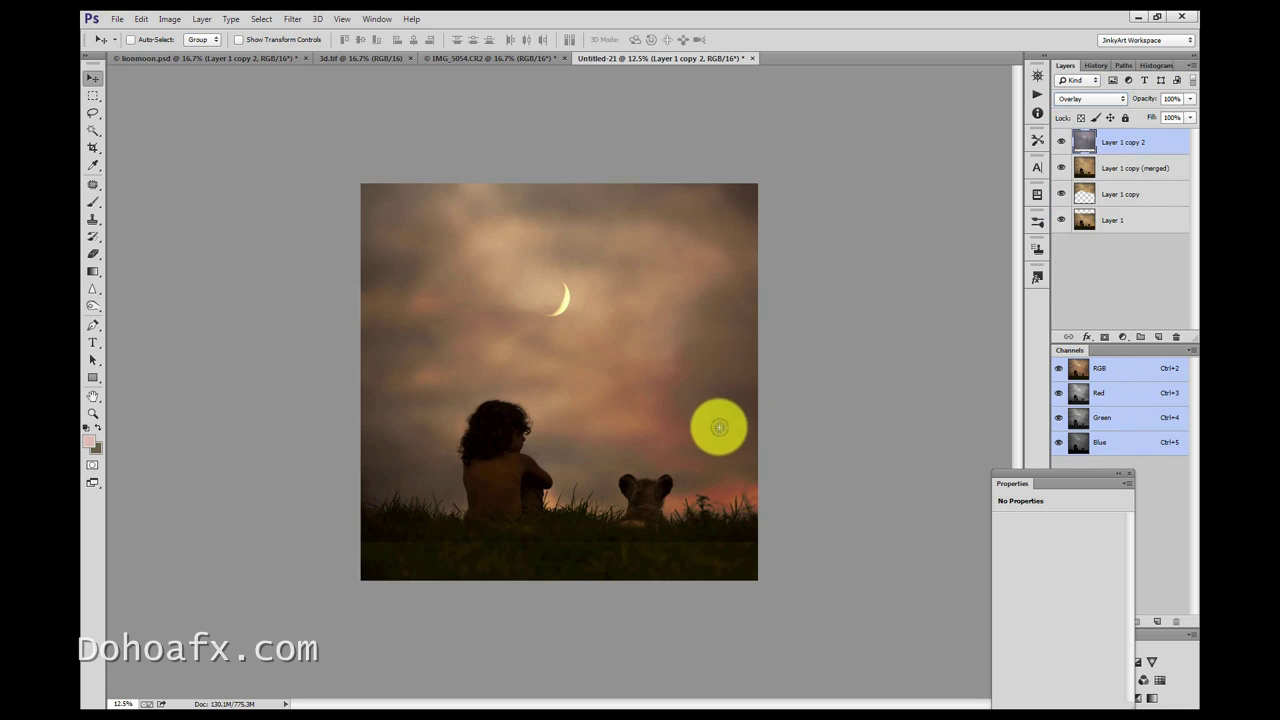
drag(719, 430, 727, 441)
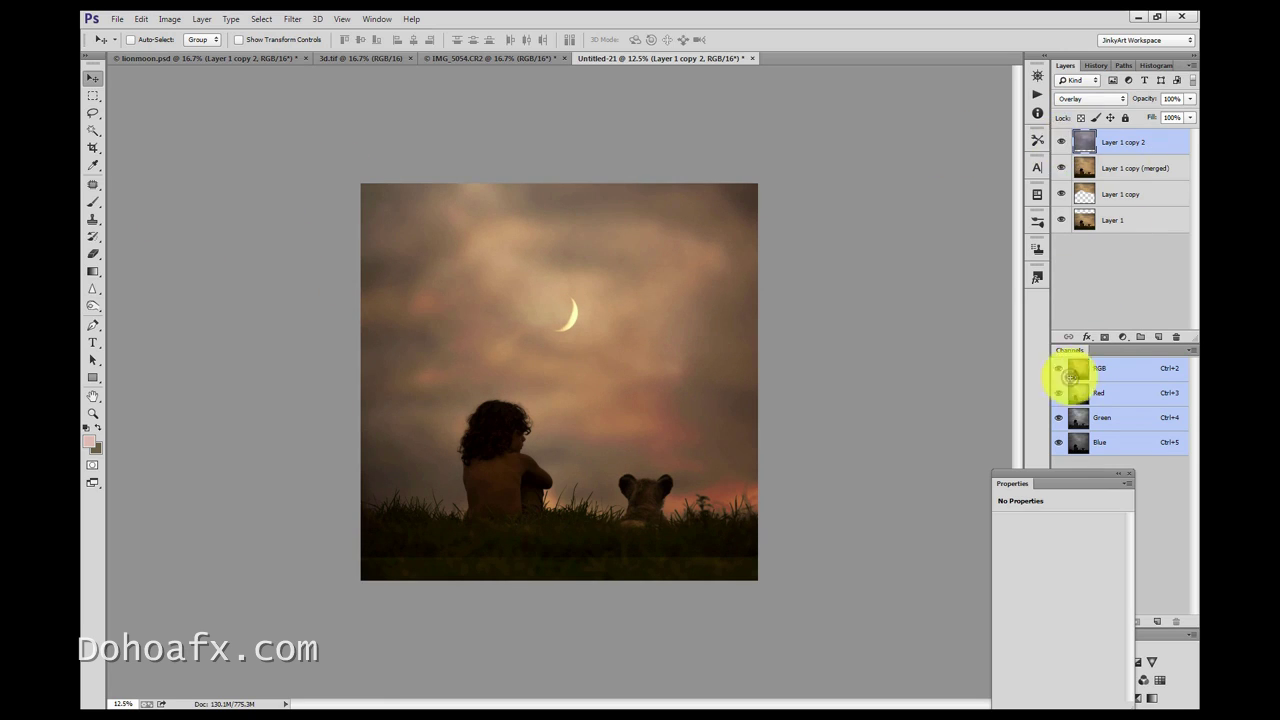
Add a layer mask to the moon layer and paint black over the grass along the lower edge with a 437 px brush.
click(1101, 334)
click(93, 201)
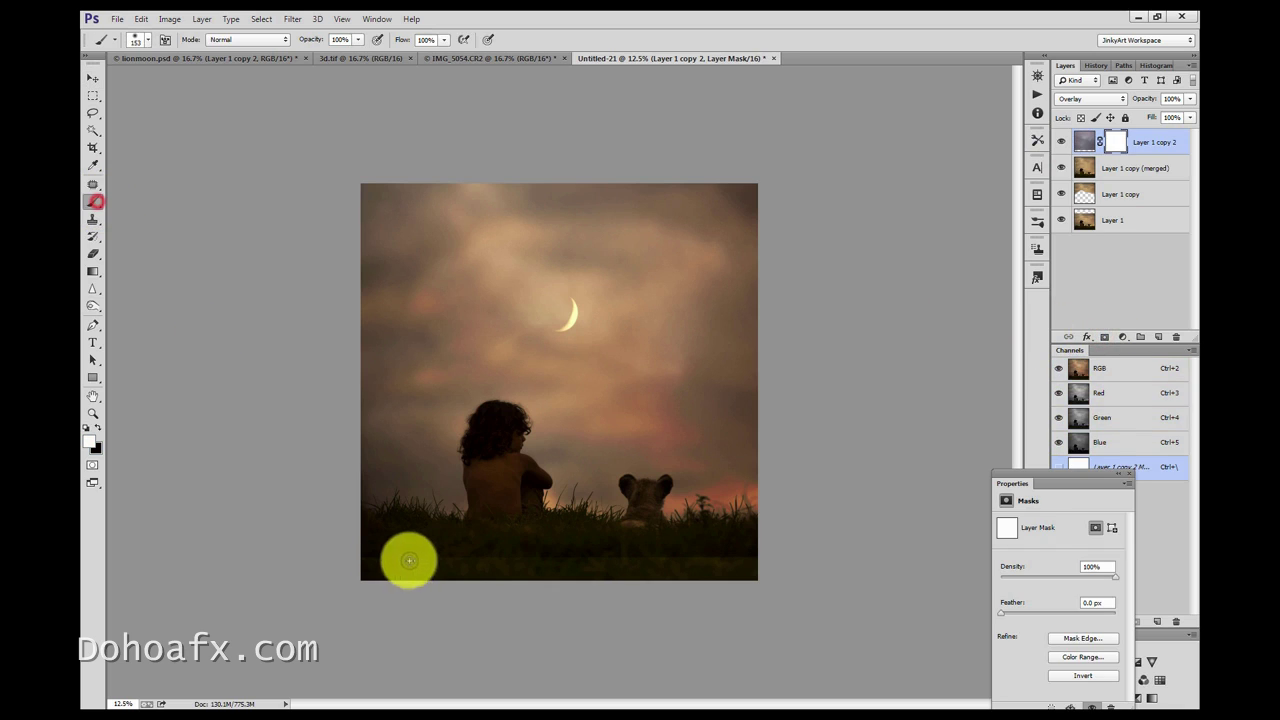
click(141, 40)
click(220, 80)
click(97, 427)
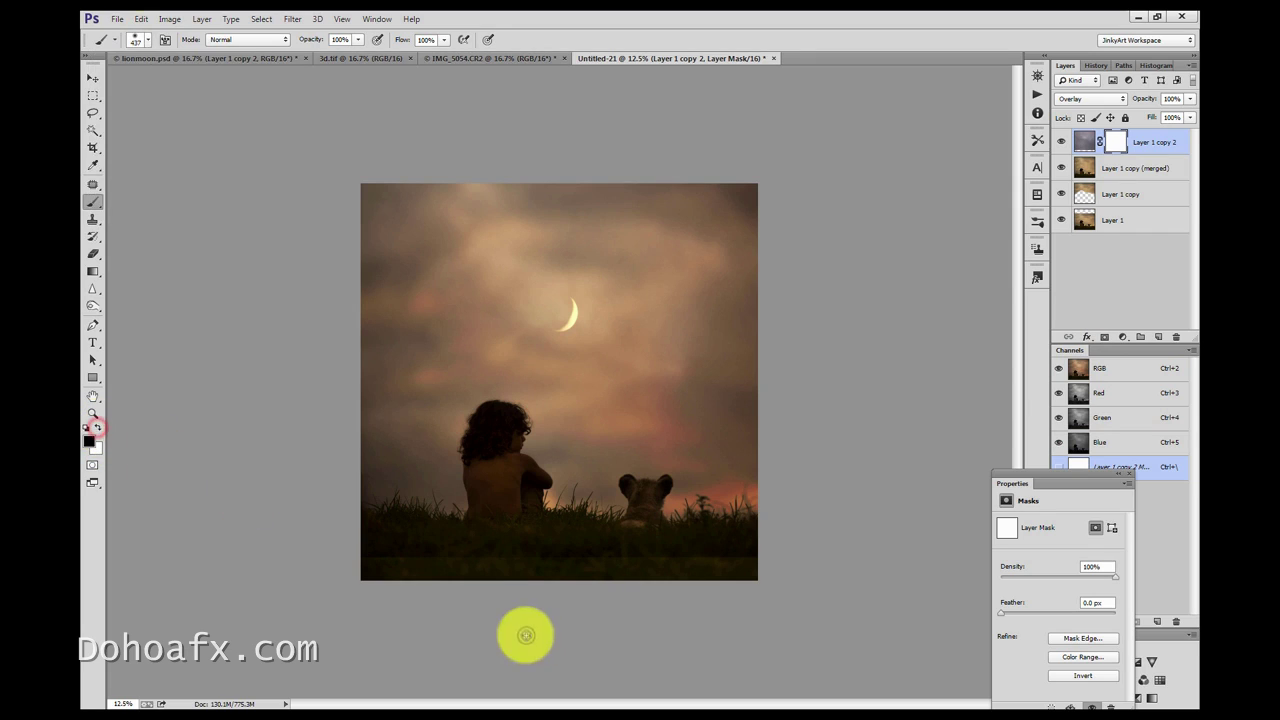
click(506, 566)
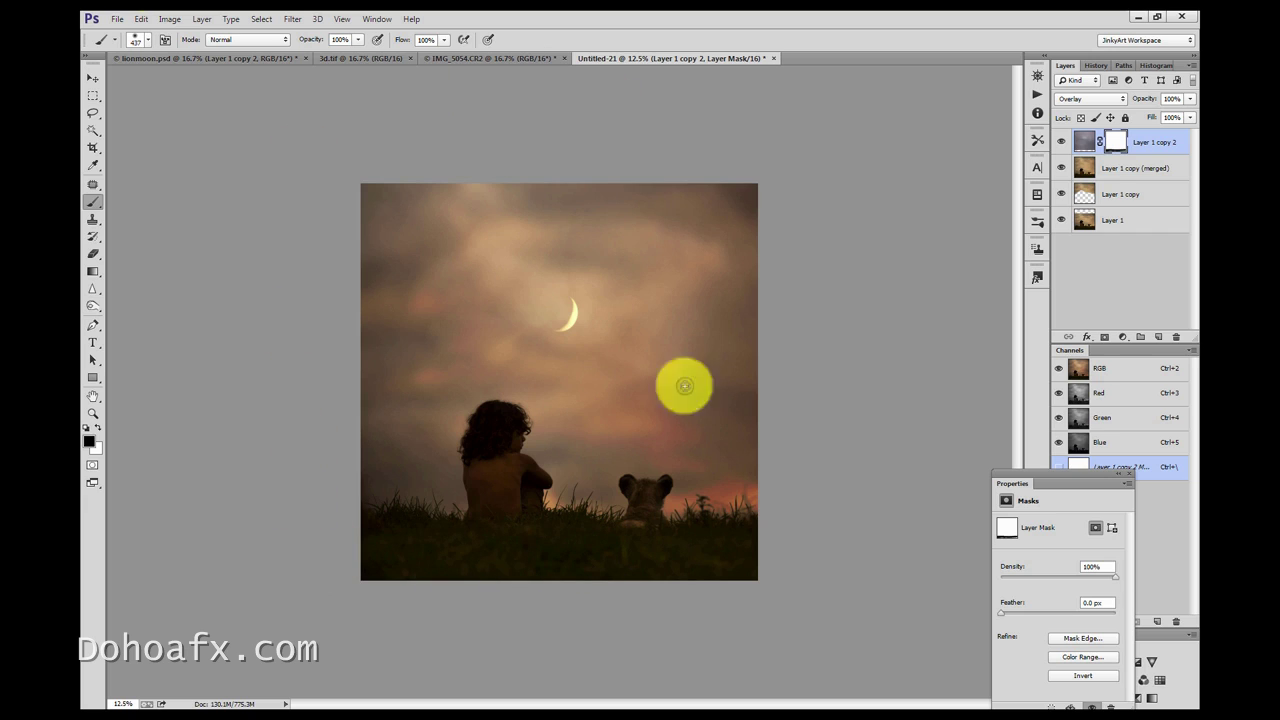
Mask the moon layer off the boy and the cub, refining with a 174 px brush, and compare the image with and without the layer.
click(503, 420)
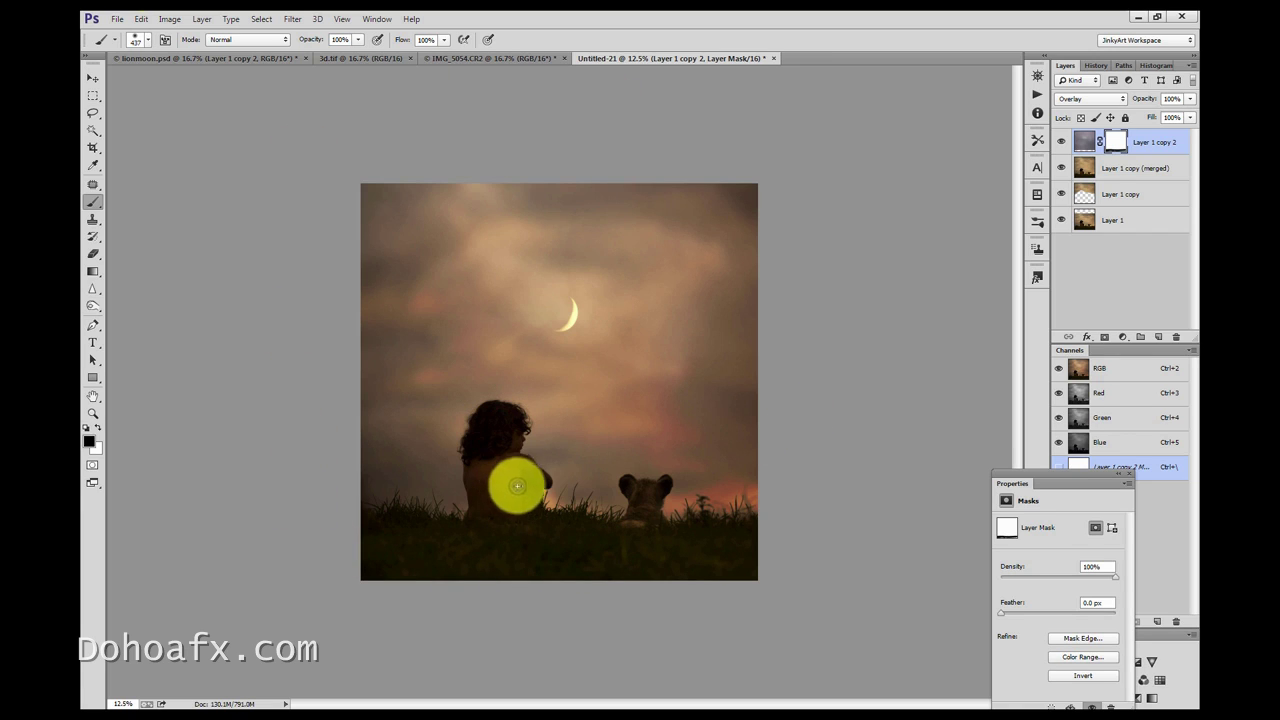
click(647, 493)
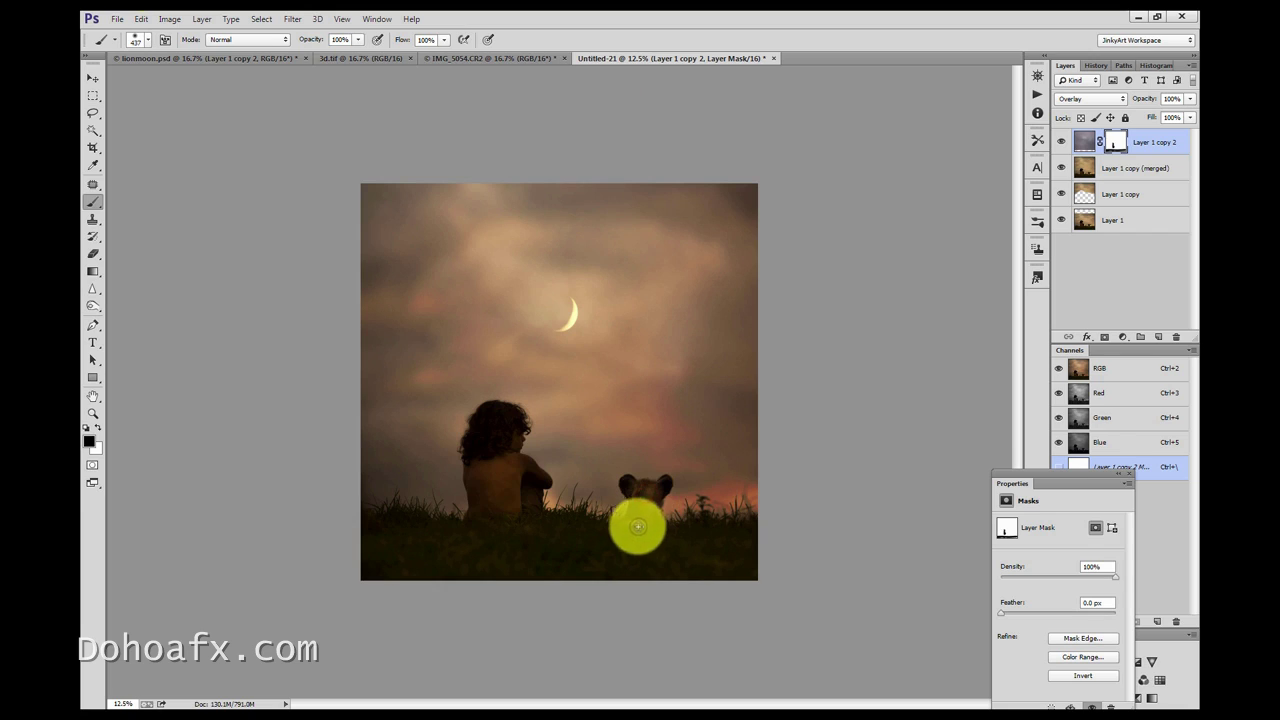
click(502, 497)
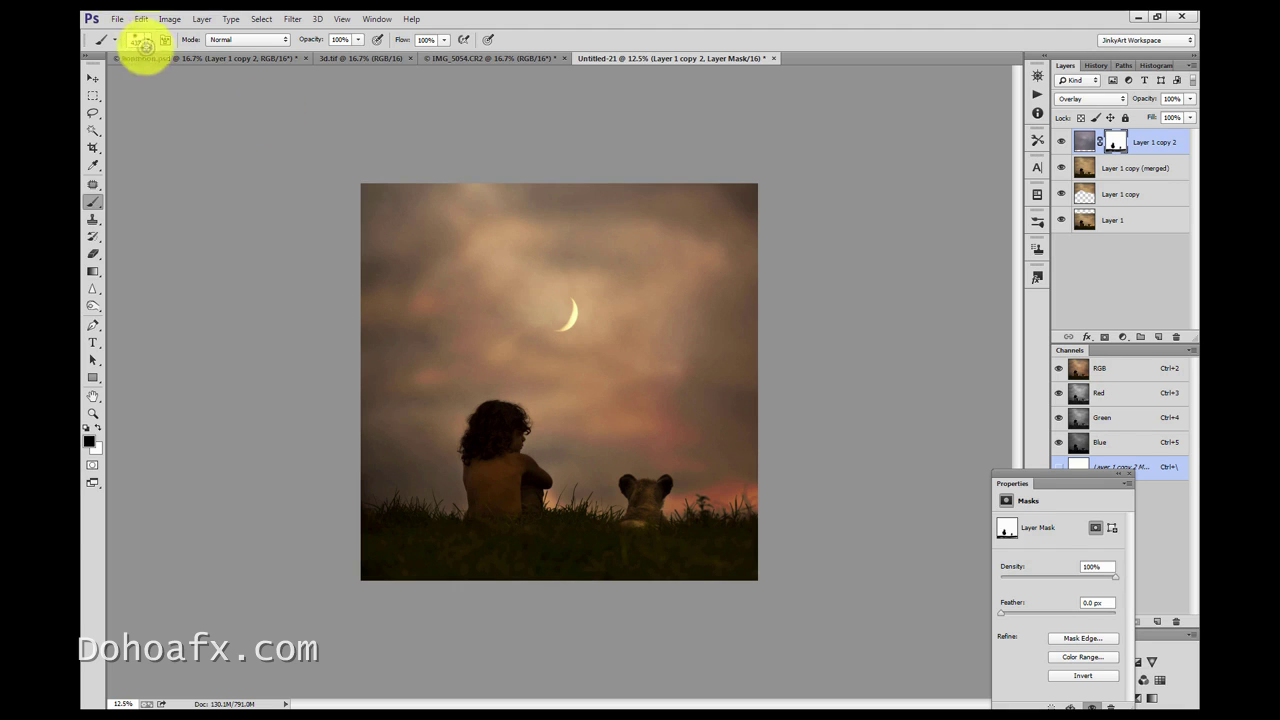
click(143, 42)
click(533, 471)
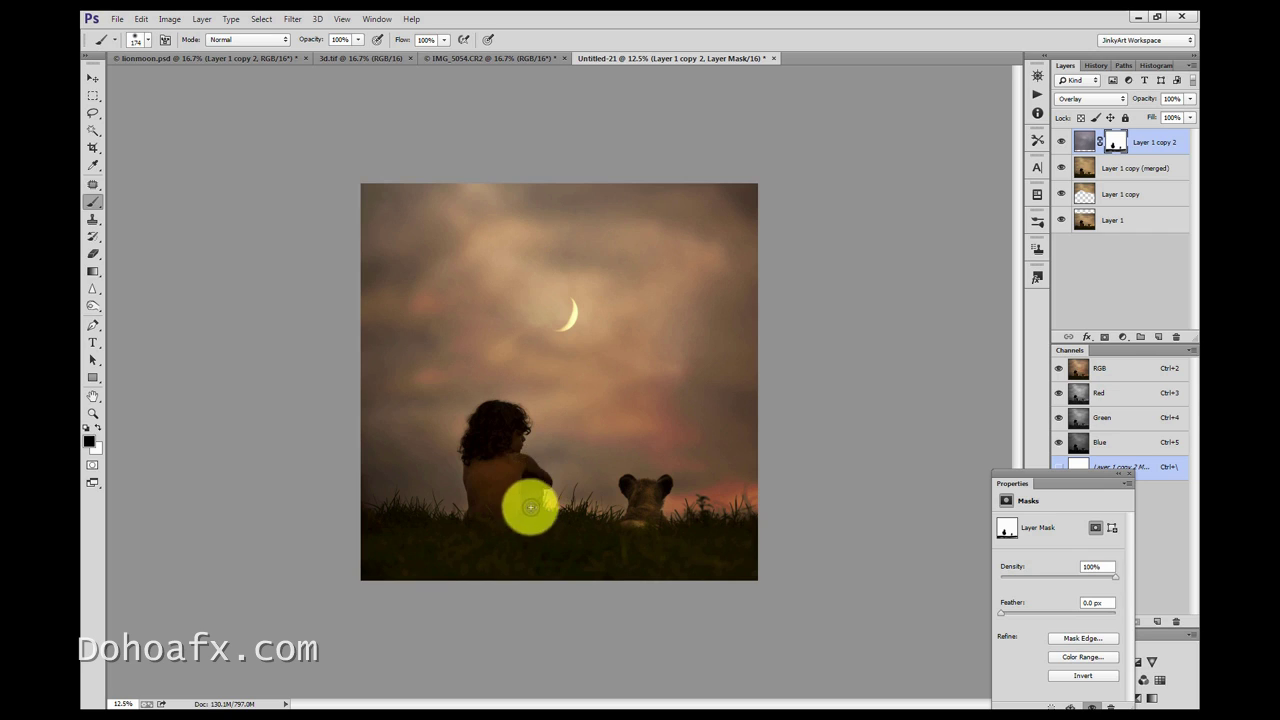
mouse_move(680, 506)
mouse_down()
mouse_move(640, 492)
mouse_move(651, 500)
mouse_up()
mouse_move(484, 471)
mouse_down()
mouse_move(485, 520)
mouse_move(513, 494)
mouse_move(511, 416)
mouse_move(474, 454)
mouse_up()
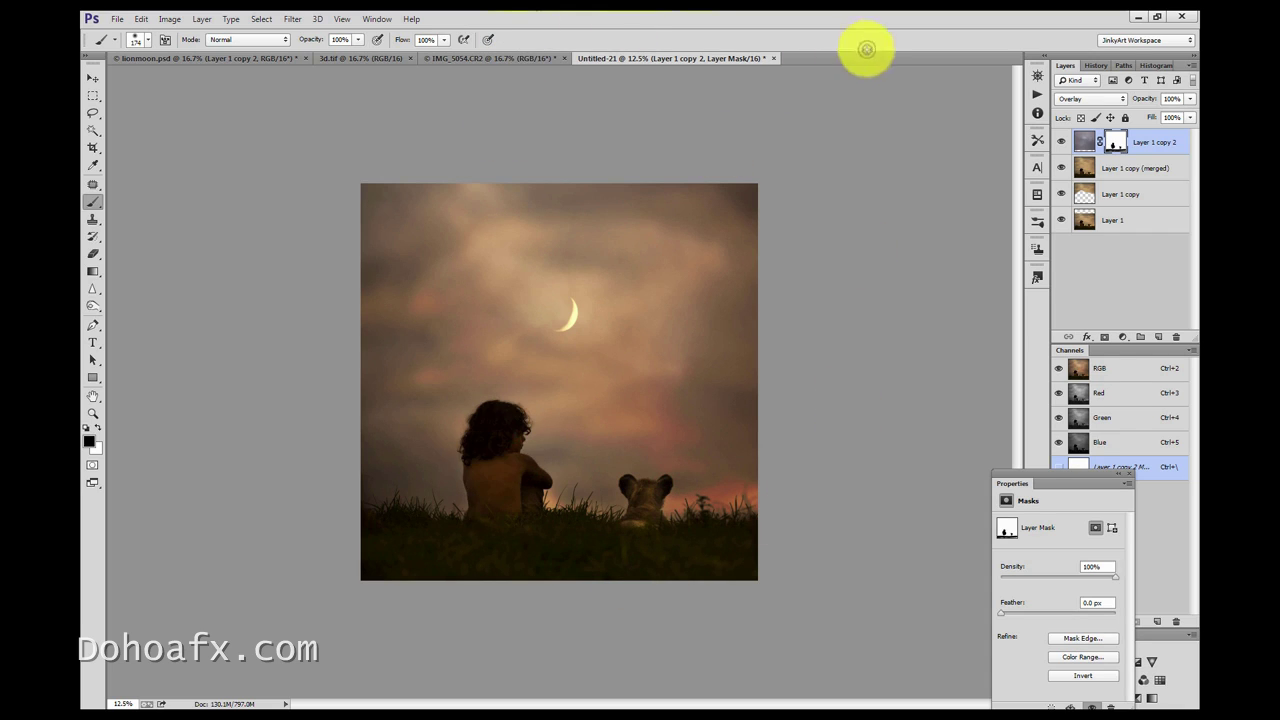
click(1060, 145)
click(1060, 145)
click(1060, 145)
click(1060, 145)
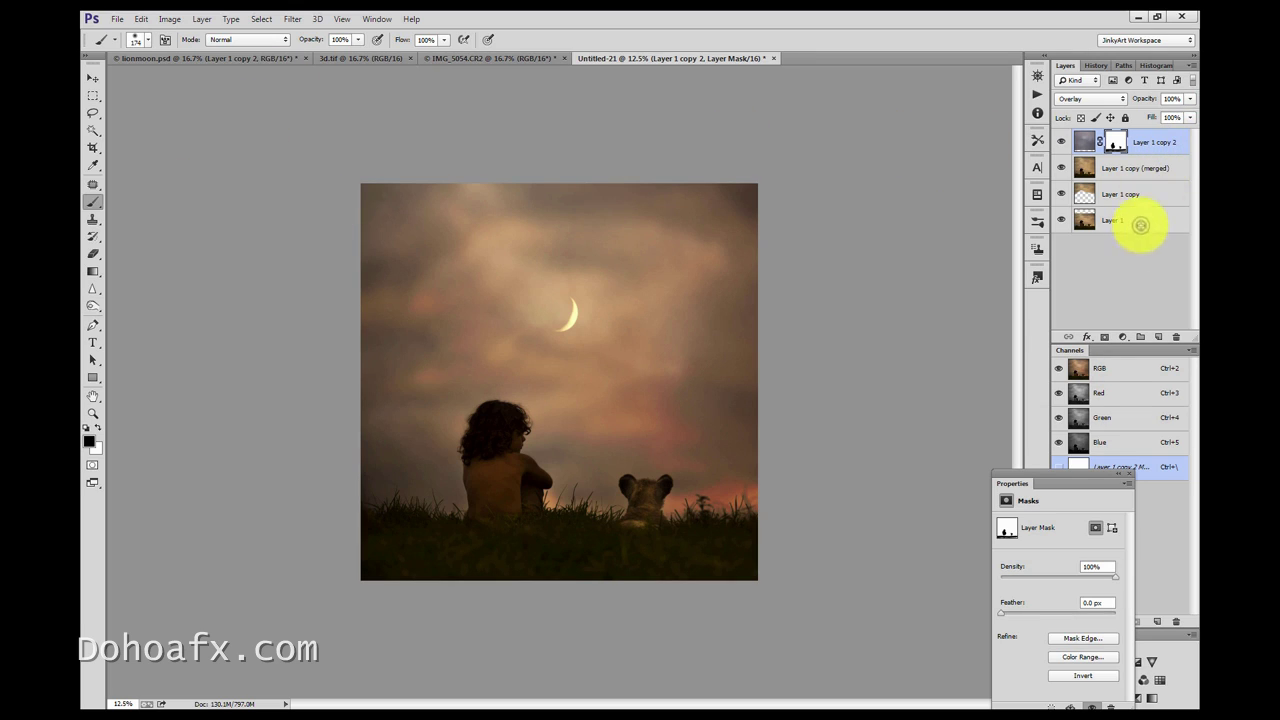
Select all four layers and create a merged copy of them as a new layer.
click(1145, 196)
click(1143, 216)
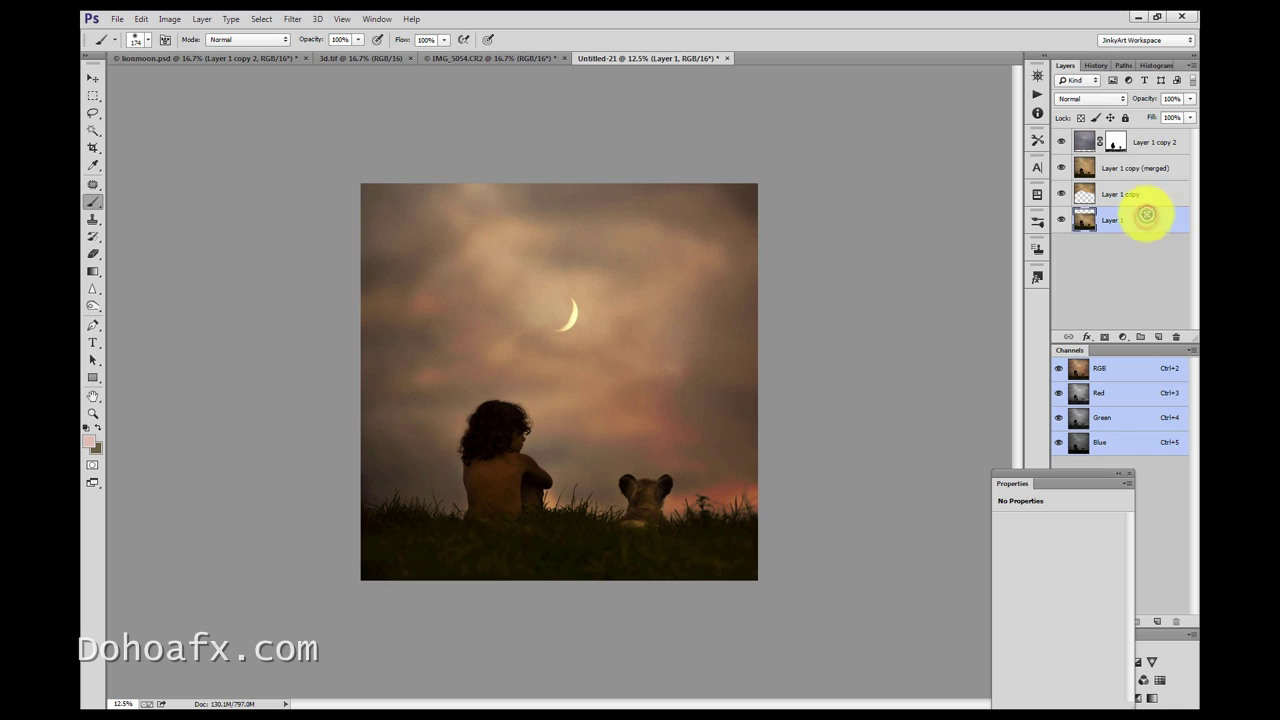
shift+click(1157, 141)
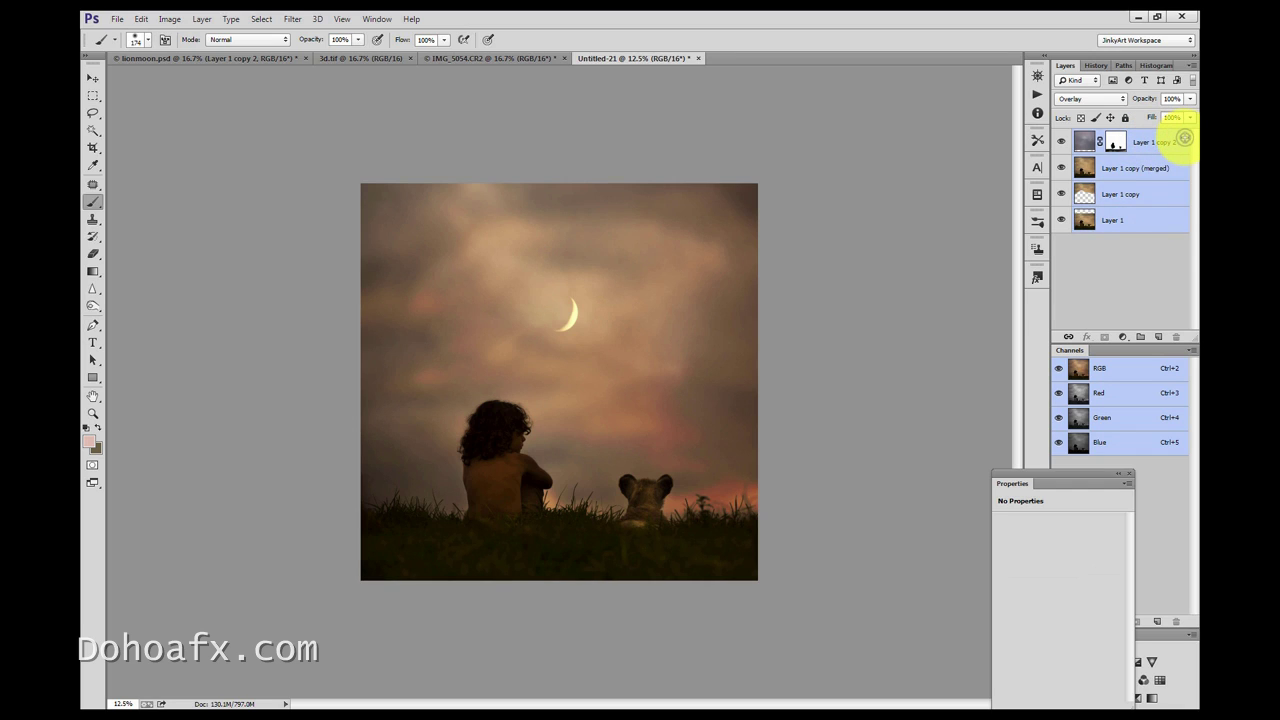
key(ctrl+alt+e)
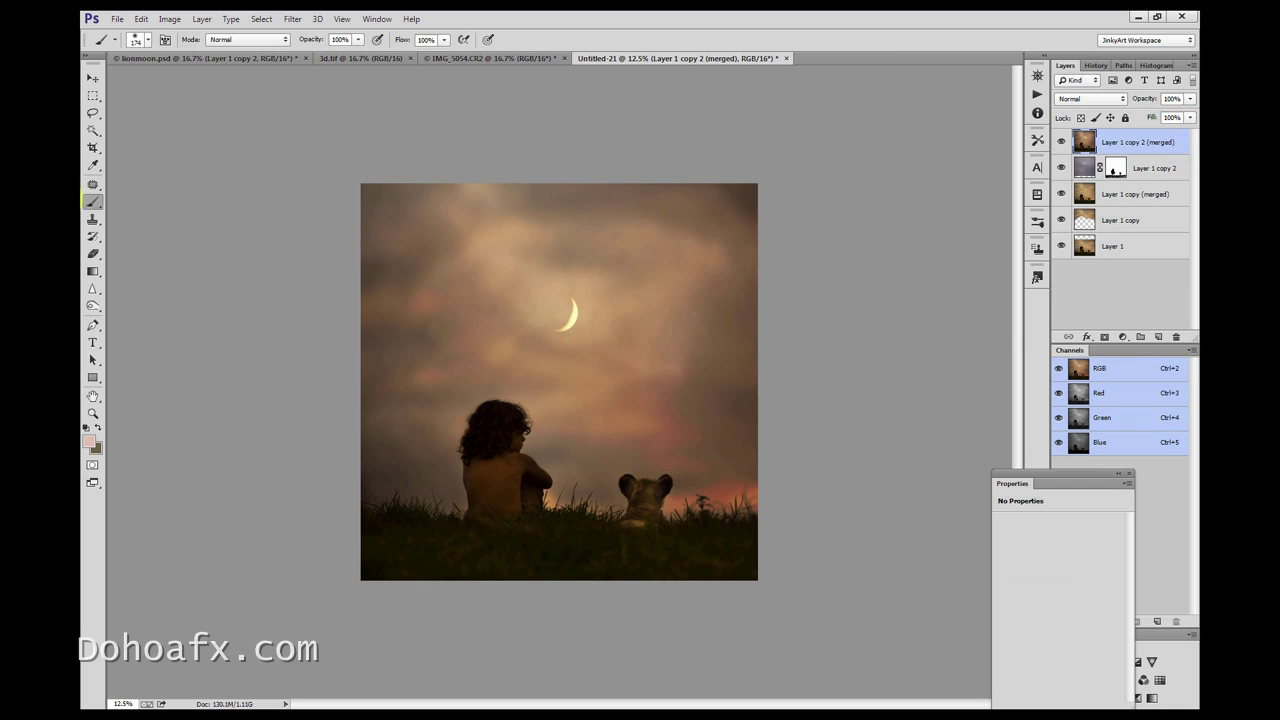
Darken the upper sky and corners of the merged layer with the Burn tool at 2632 px, Midtones range and 81% exposure.
click(93, 305)
click(137, 40)
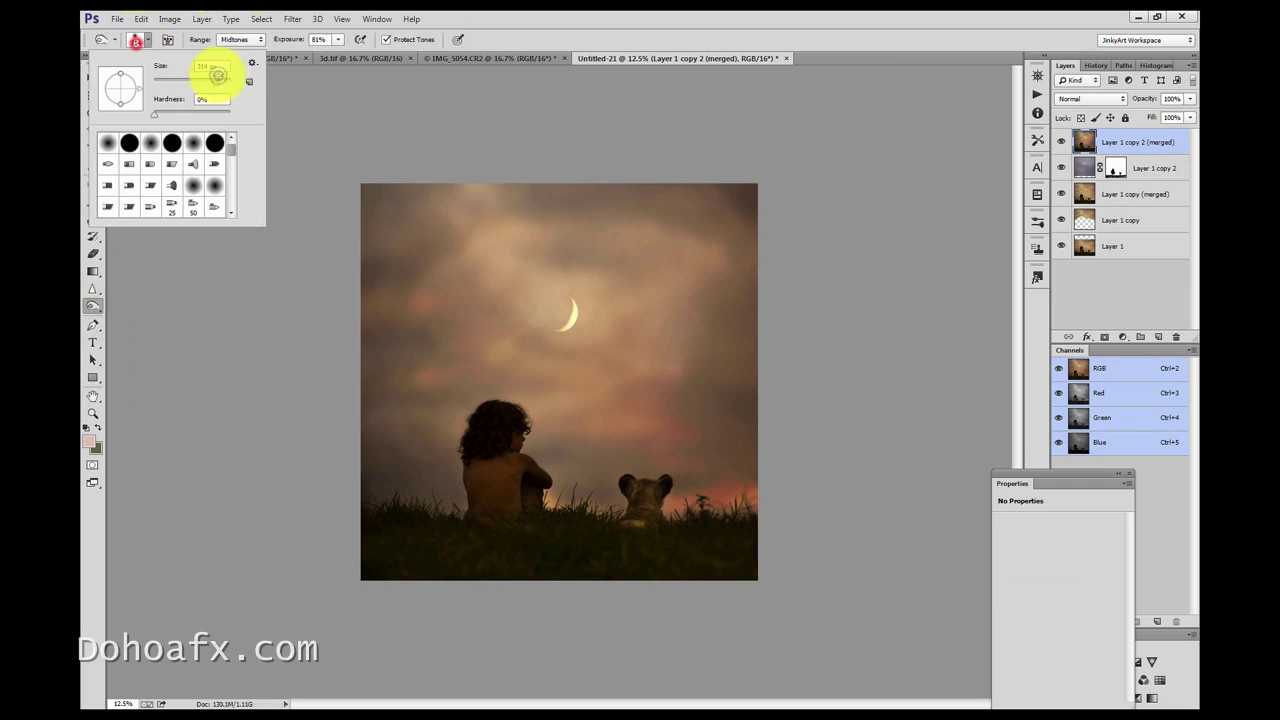
drag(226, 82, 217, 82)
click(748, 225)
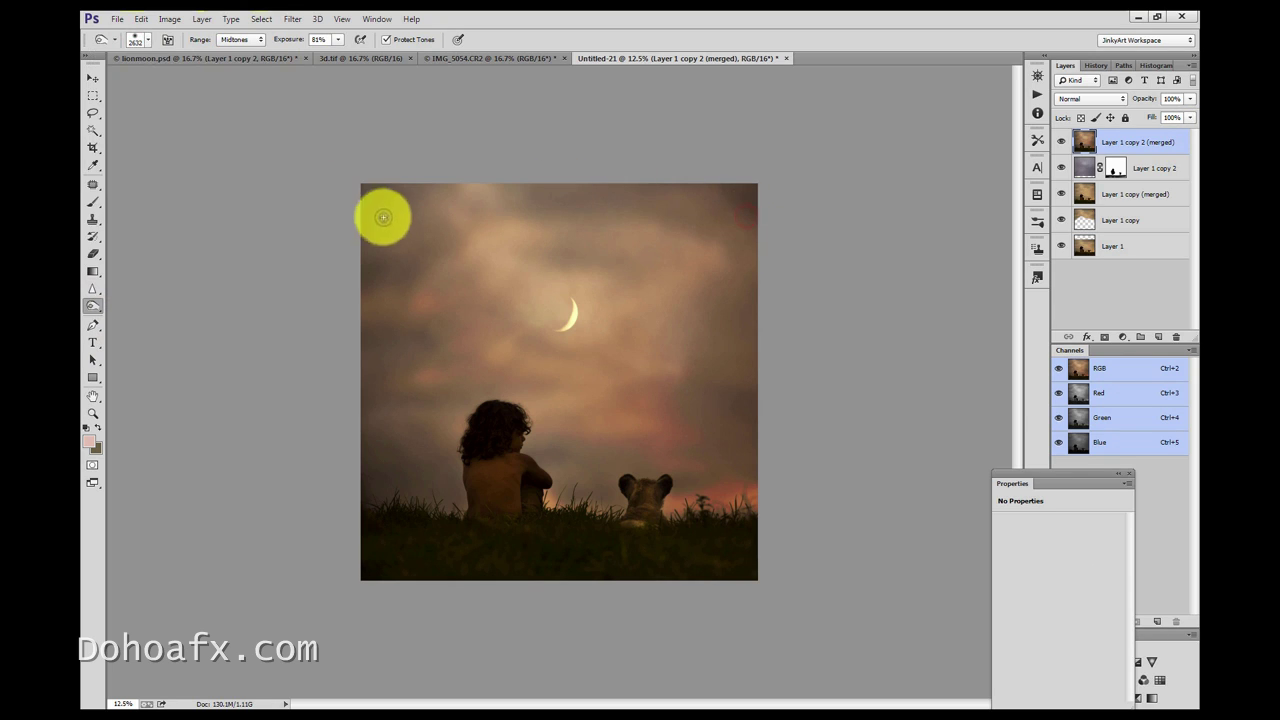
mouse_move(358, 245)
mouse_down()
mouse_move(603, 175)
mouse_move(712, 209)
mouse_move(380, 240)
mouse_up()
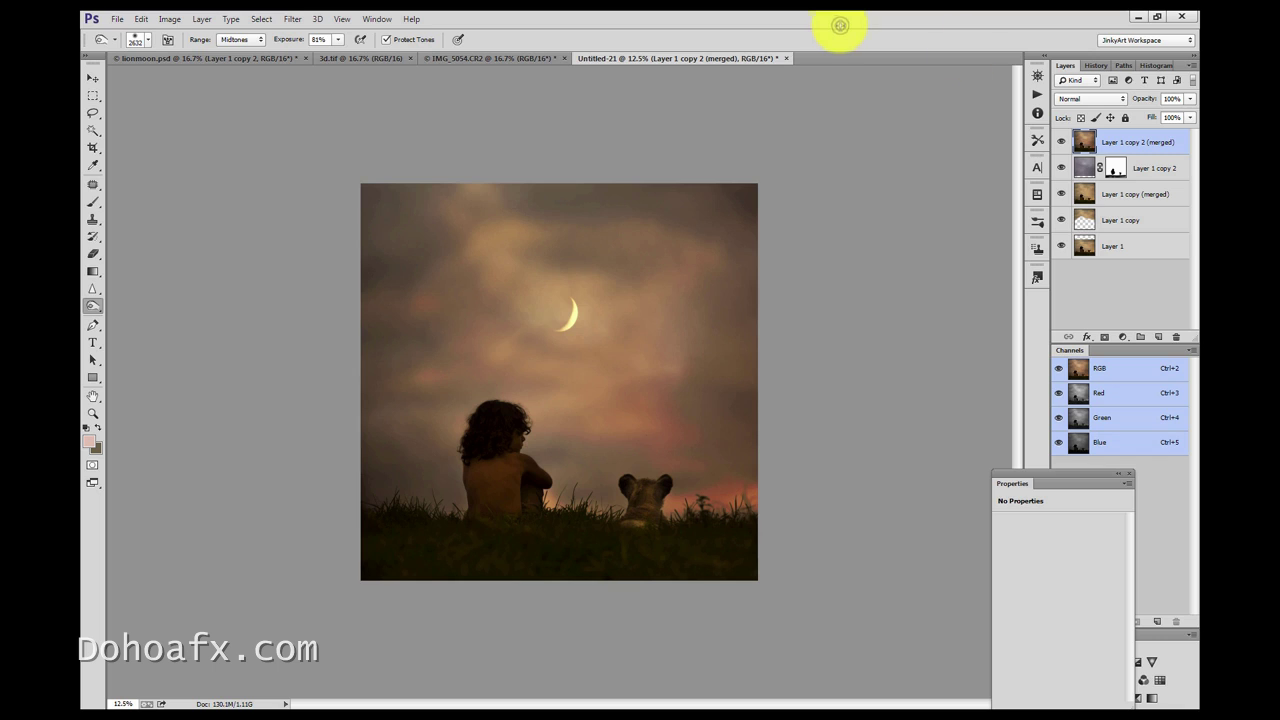
key(ctrl+z)
key(ctrl+alt+z)
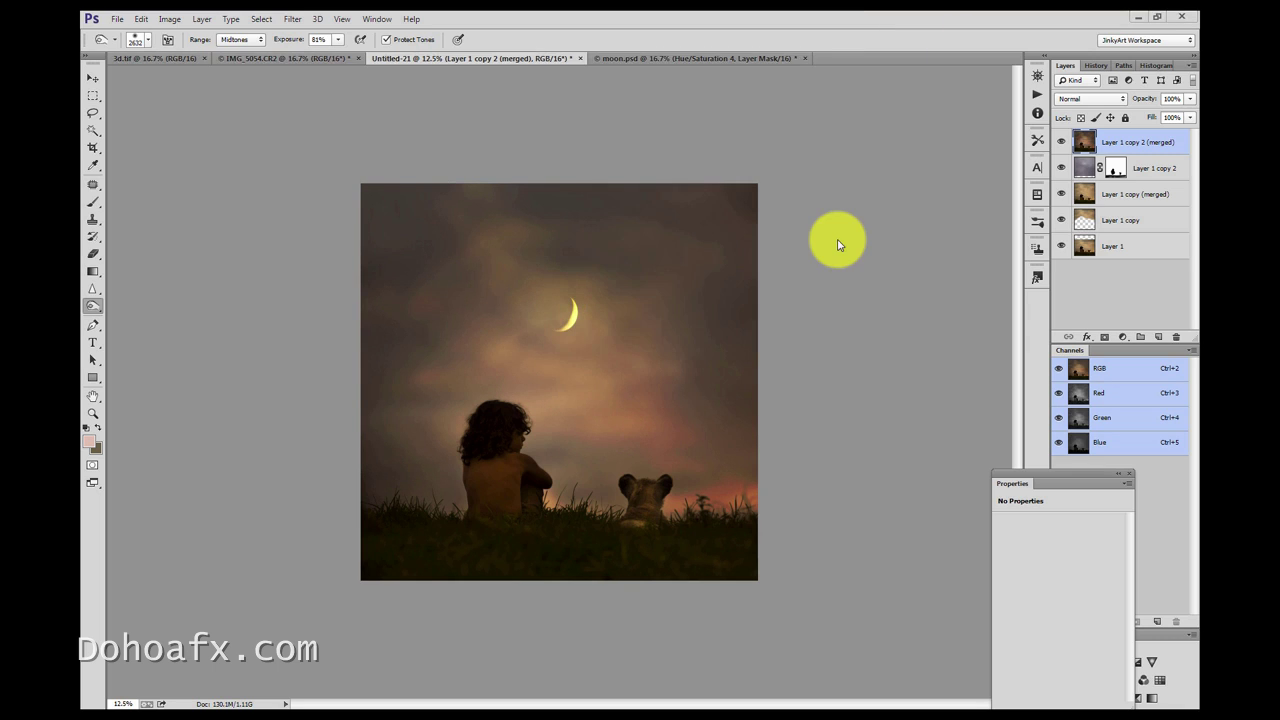
Add a solid black (000000) color fill layer above the merged layer and lower its opacity to 20%.
click(1123, 337)
click(1123, 350)
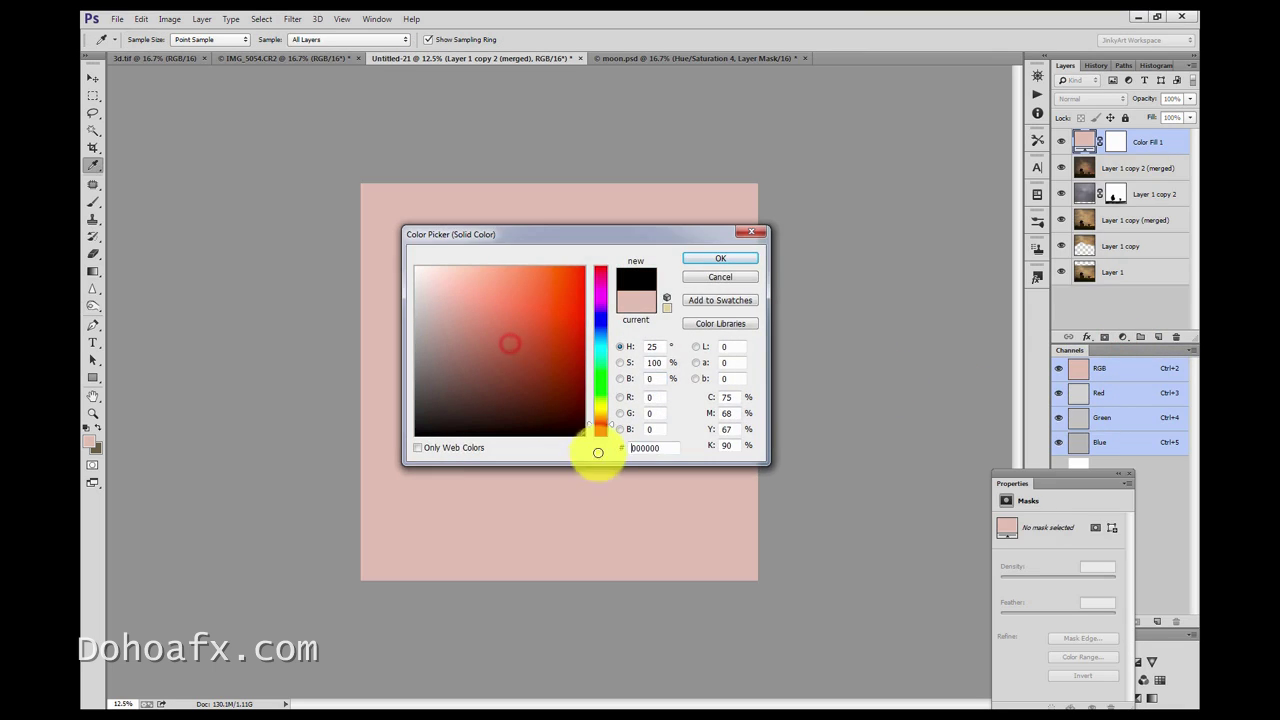
click(585, 434)
click(722, 258)
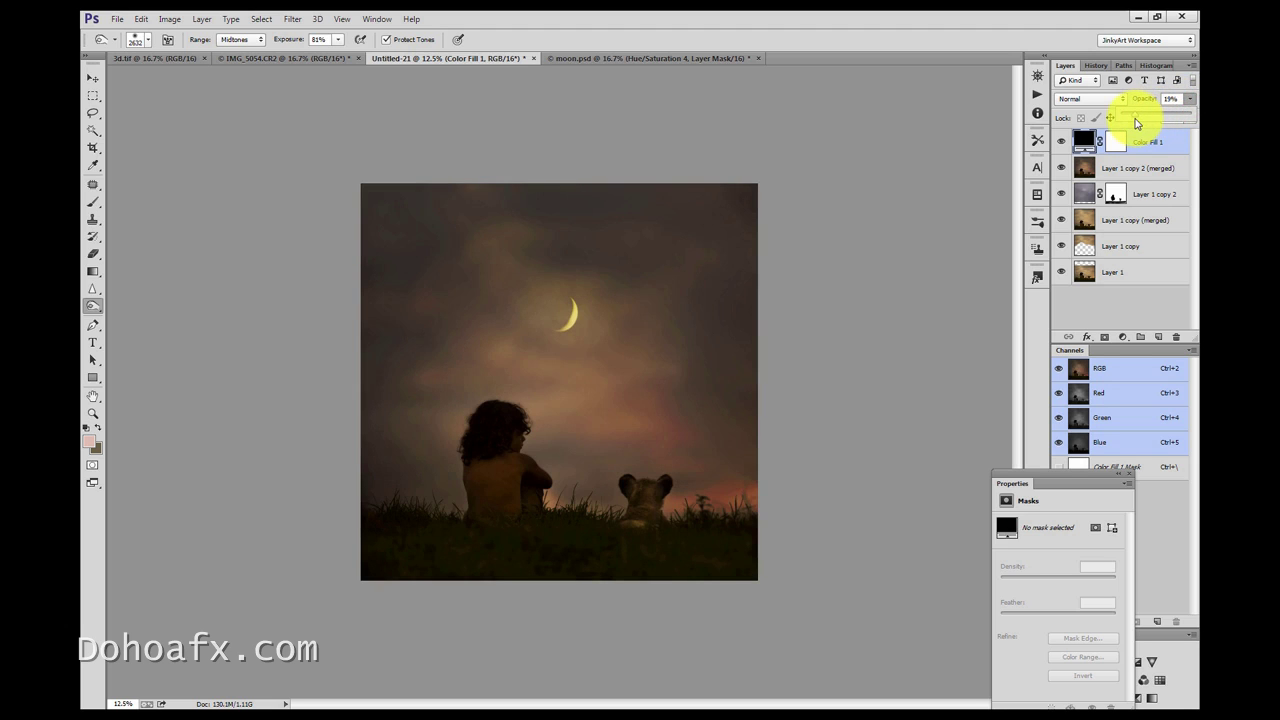
Paint black on the fill layer's mask over the boy and cub, changing the brush to 83% opacity and 367 px for the boy.
click(1116, 141)
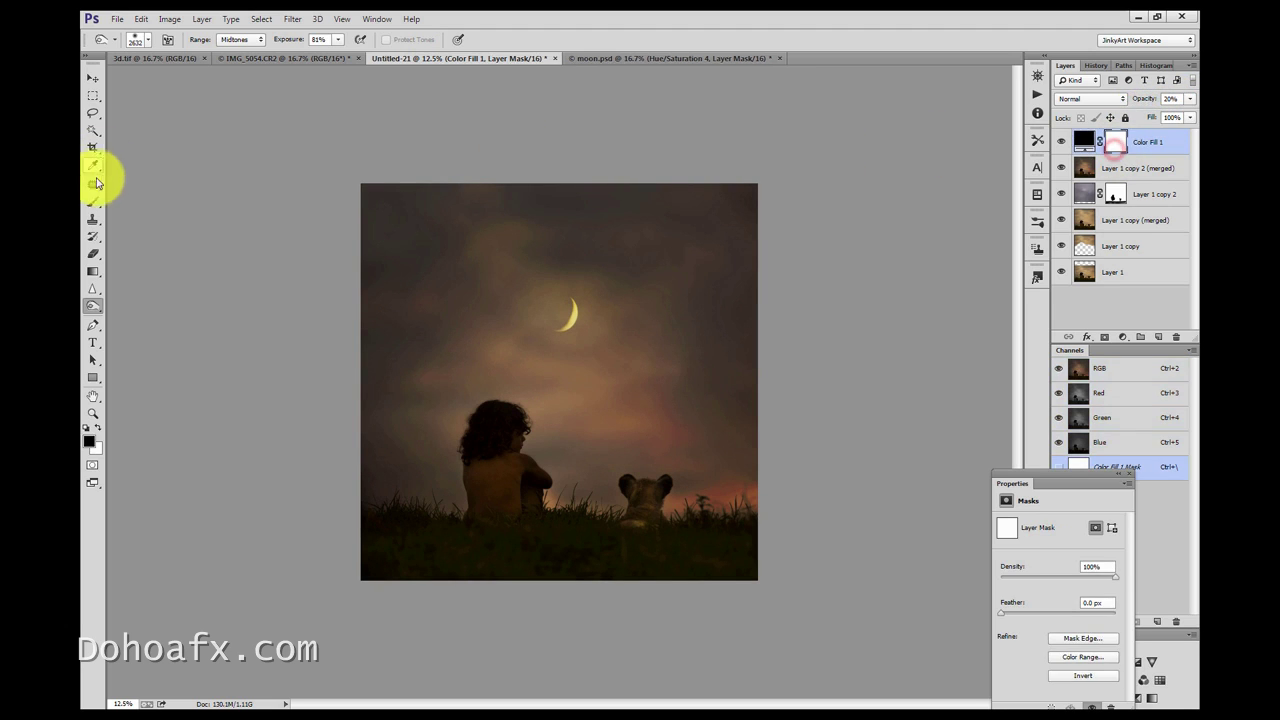
click(92, 201)
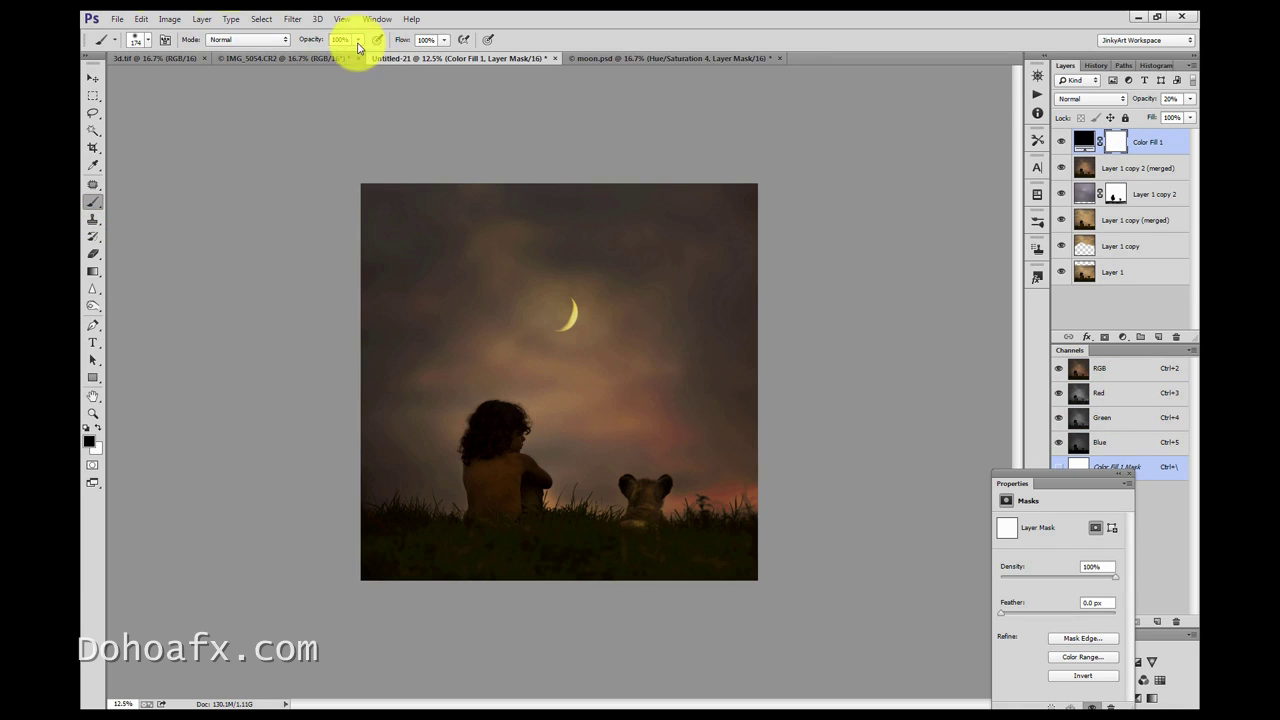
drag(337, 57, 324, 57)
mouse_move(508, 500)
mouse_down()
mouse_move(483, 435)
mouse_move(483, 498)
mouse_move(476, 489)
mouse_move(493, 502)
mouse_move(523, 477)
mouse_move(518, 464)
mouse_move(537, 482)
mouse_move(501, 454)
mouse_move(504, 410)
mouse_move(512, 448)
mouse_move(503, 411)
mouse_move(485, 418)
mouse_move(475, 450)
mouse_move(505, 412)
mouse_move(497, 479)
mouse_move(527, 503)
mouse_move(507, 510)
mouse_move(636, 500)
mouse_up()
mouse_move(377, 60)
mouse_down()
mouse_move(474, 391)
mouse_move(311, 86)
mouse_move(373, 67)
mouse_up()
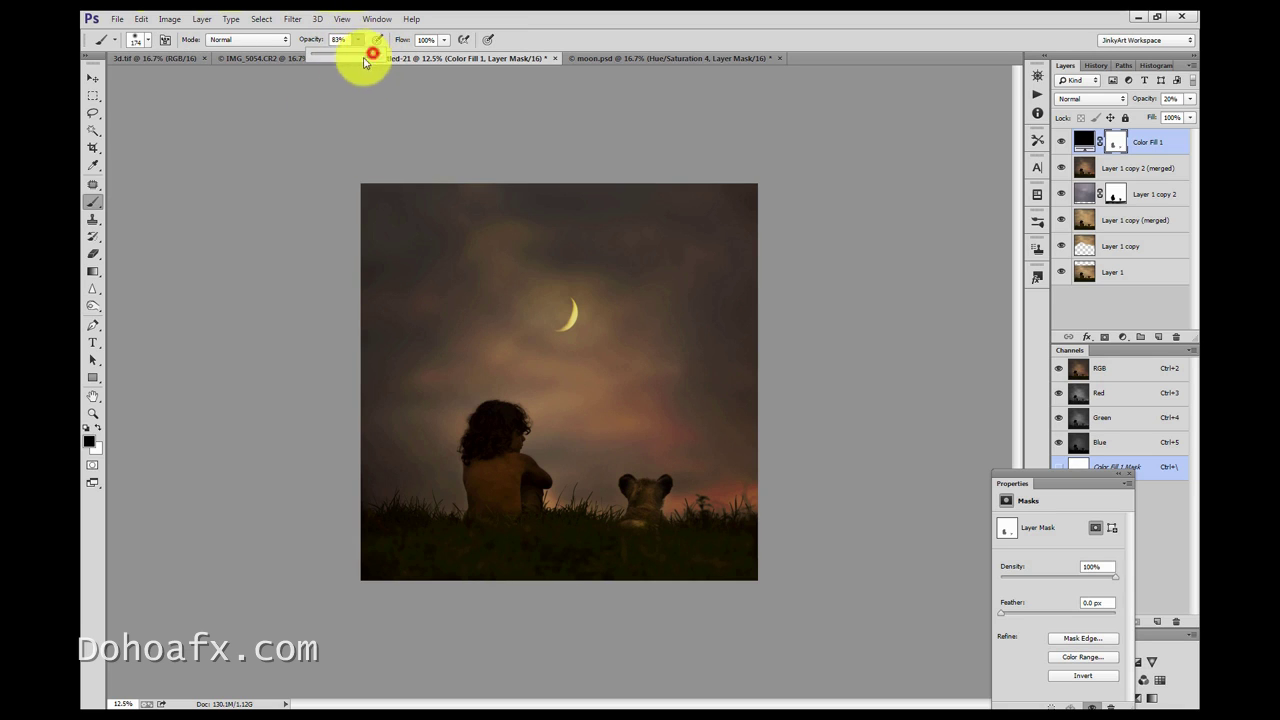
click(146, 40)
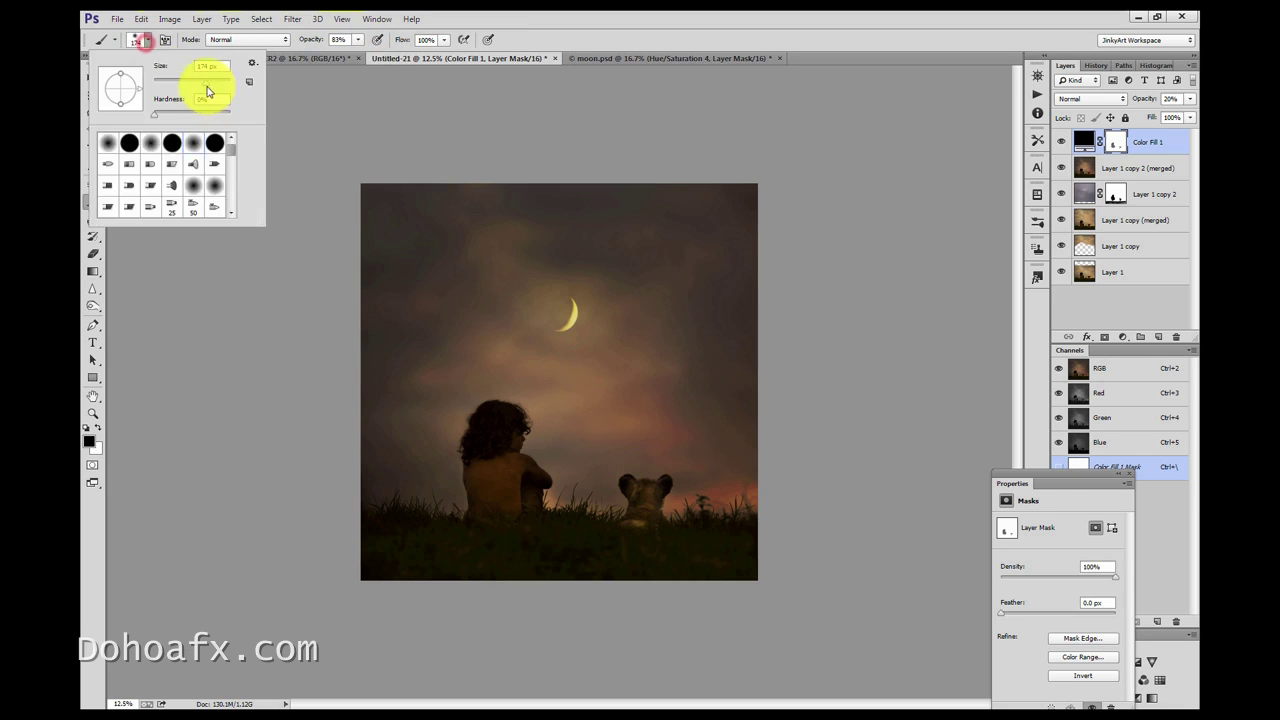
click(486, 440)
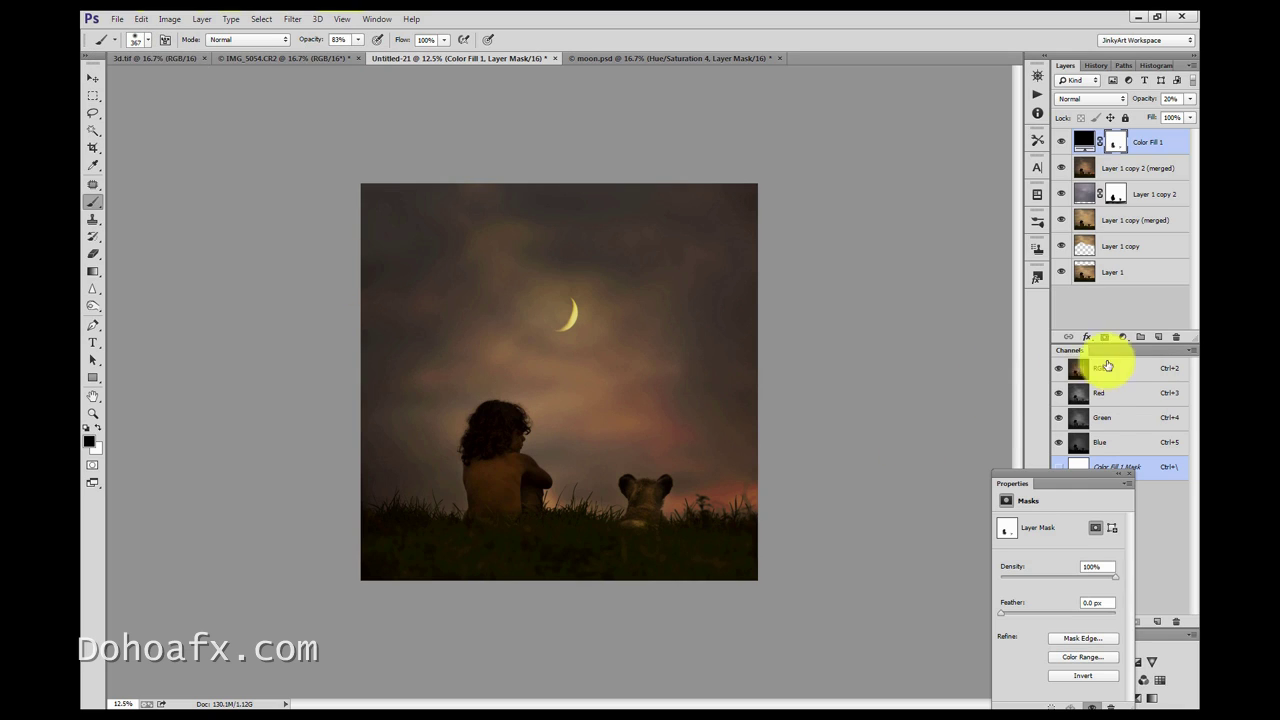
Add a Hue/Saturation adjustment layer and set the saturation of the Reds to -100.
click(1124, 337)
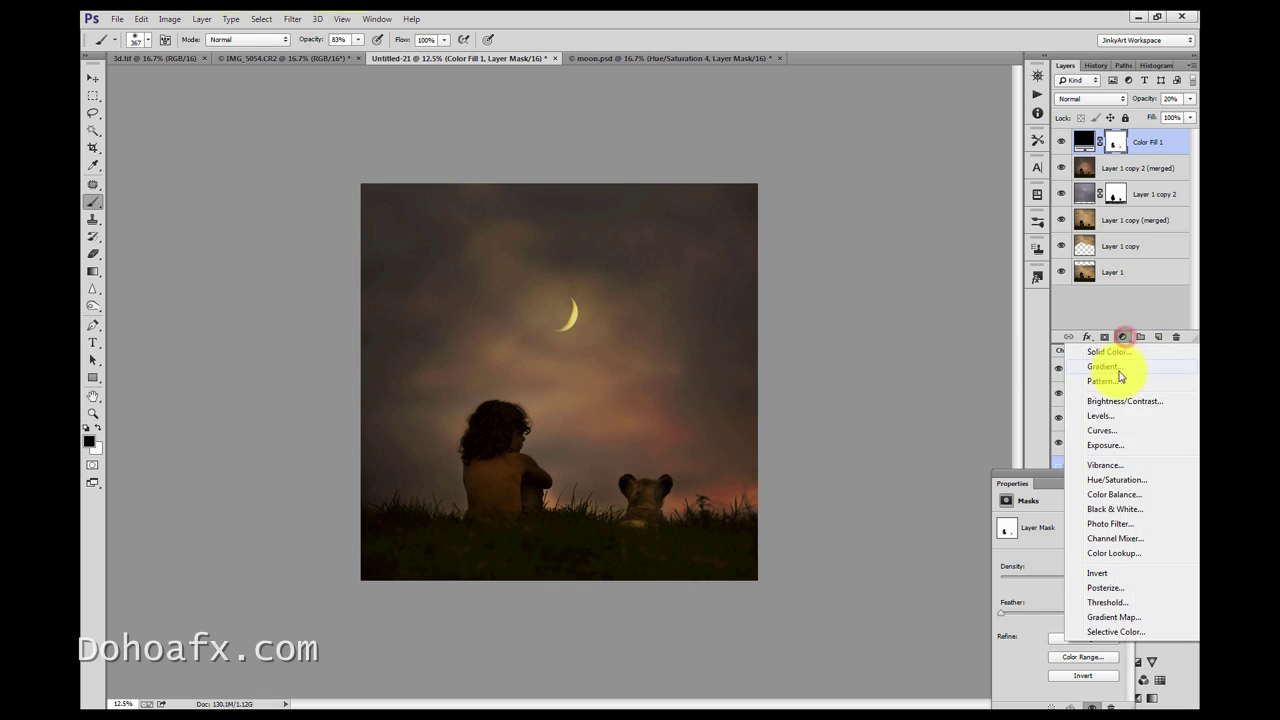
click(1136, 481)
click(1050, 541)
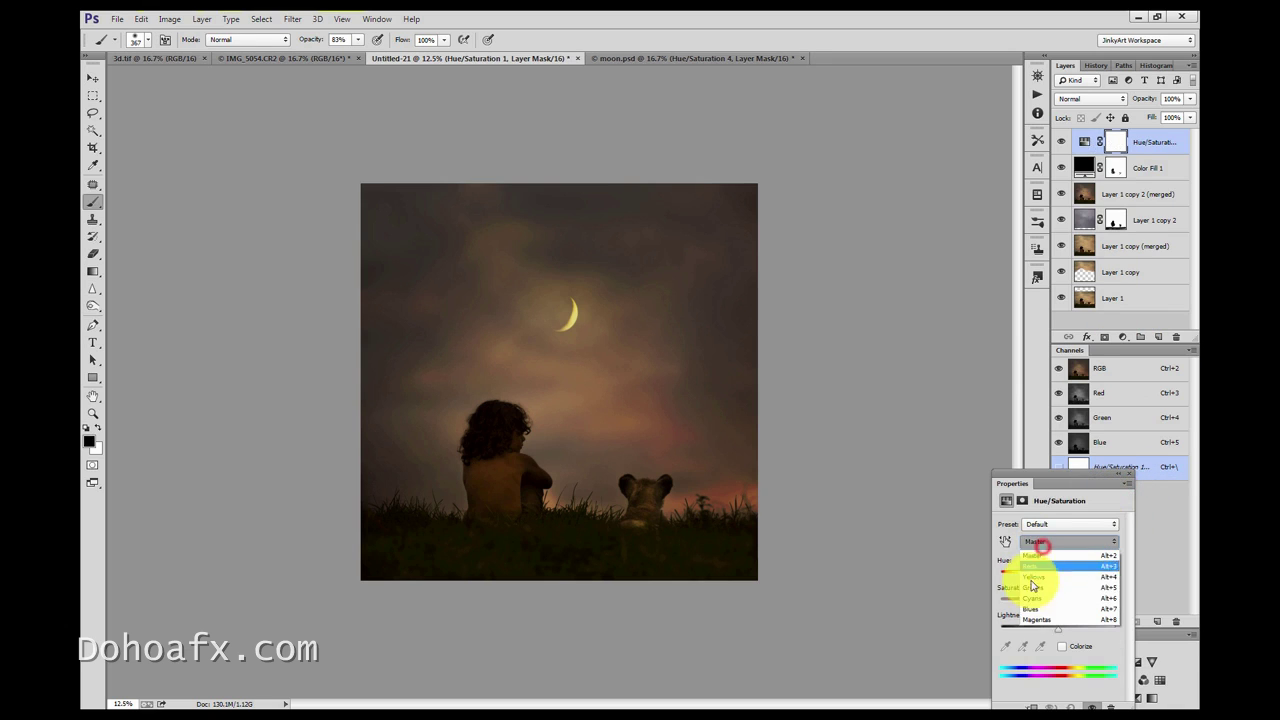
click(1034, 566)
drag(1032, 600, 987, 607)
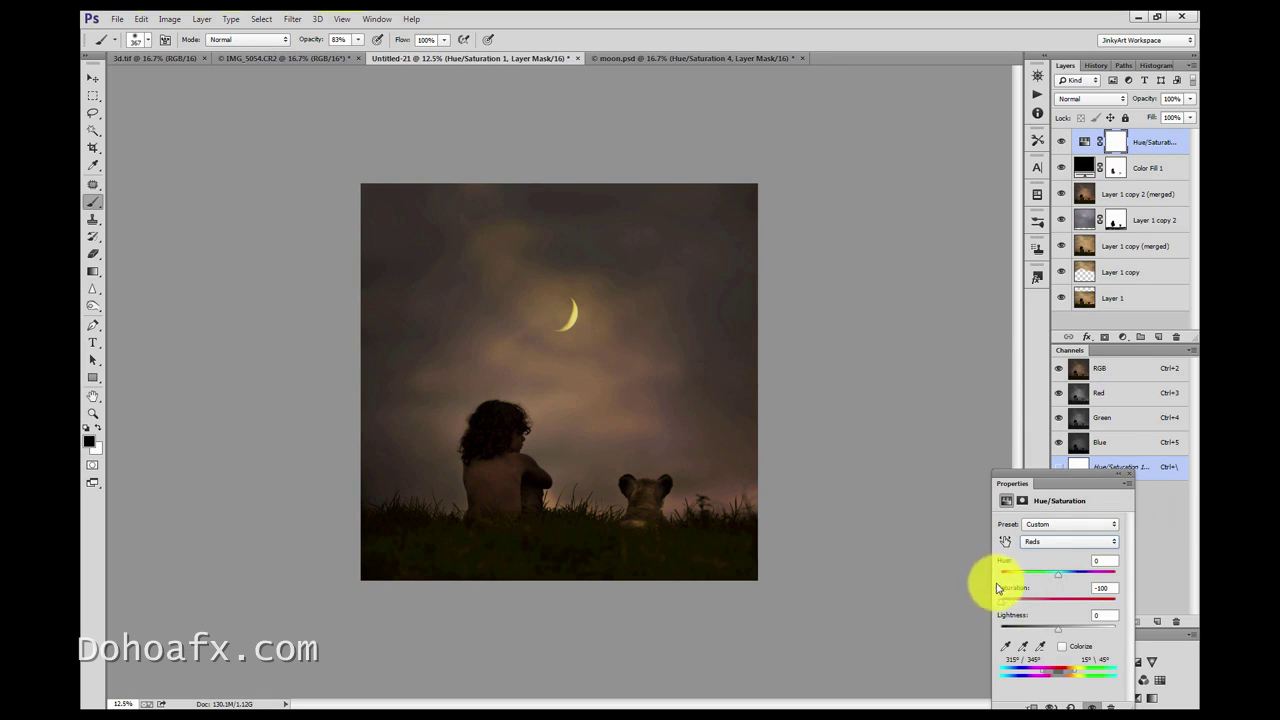
Paint black at 46% brush opacity on the Hue/Saturation mask over the boy, the cub and the grassy horizon.
click(1116, 141)
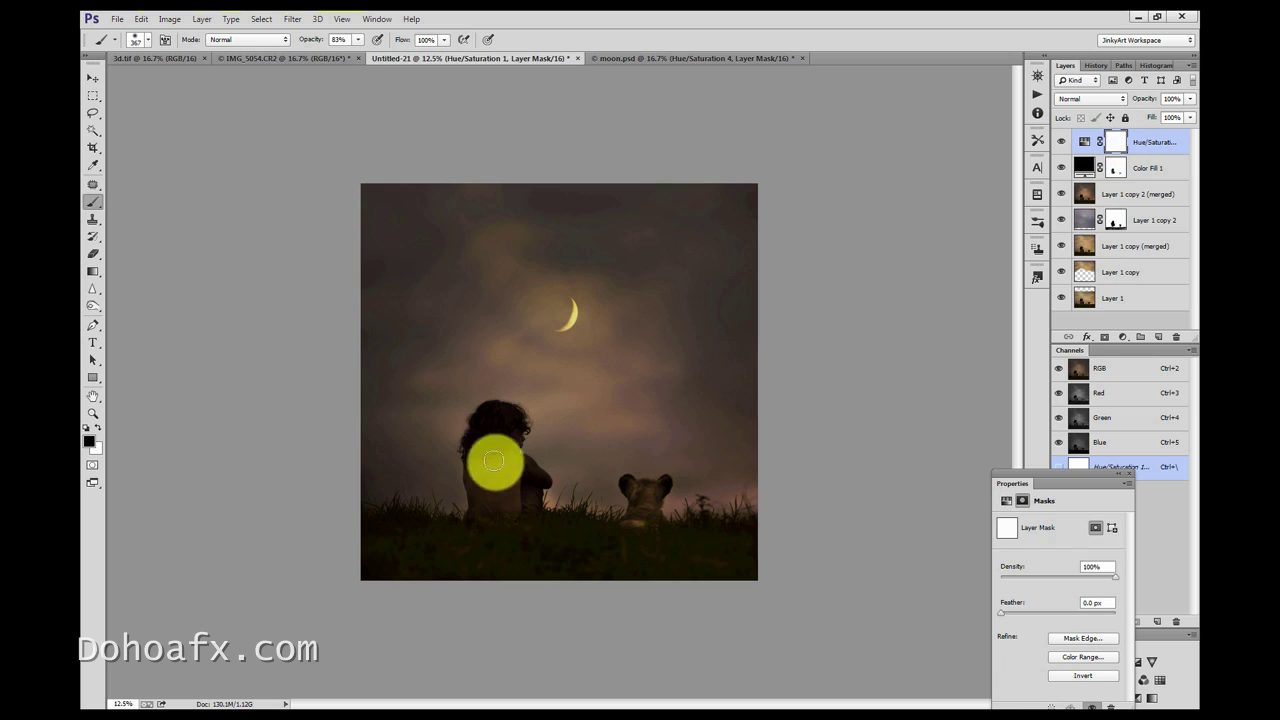
drag(347, 59, 340, 74)
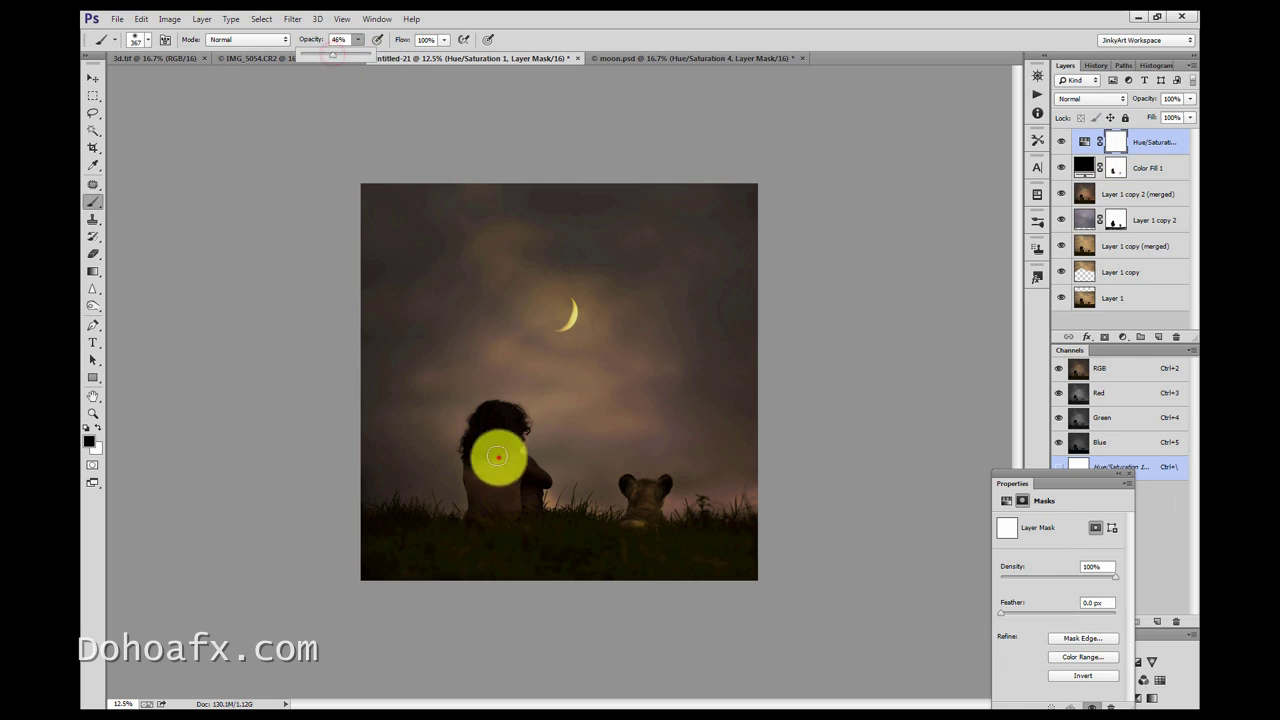
mouse_move(507, 497)
mouse_down()
mouse_move(489, 509)
mouse_move(526, 489)
mouse_up()
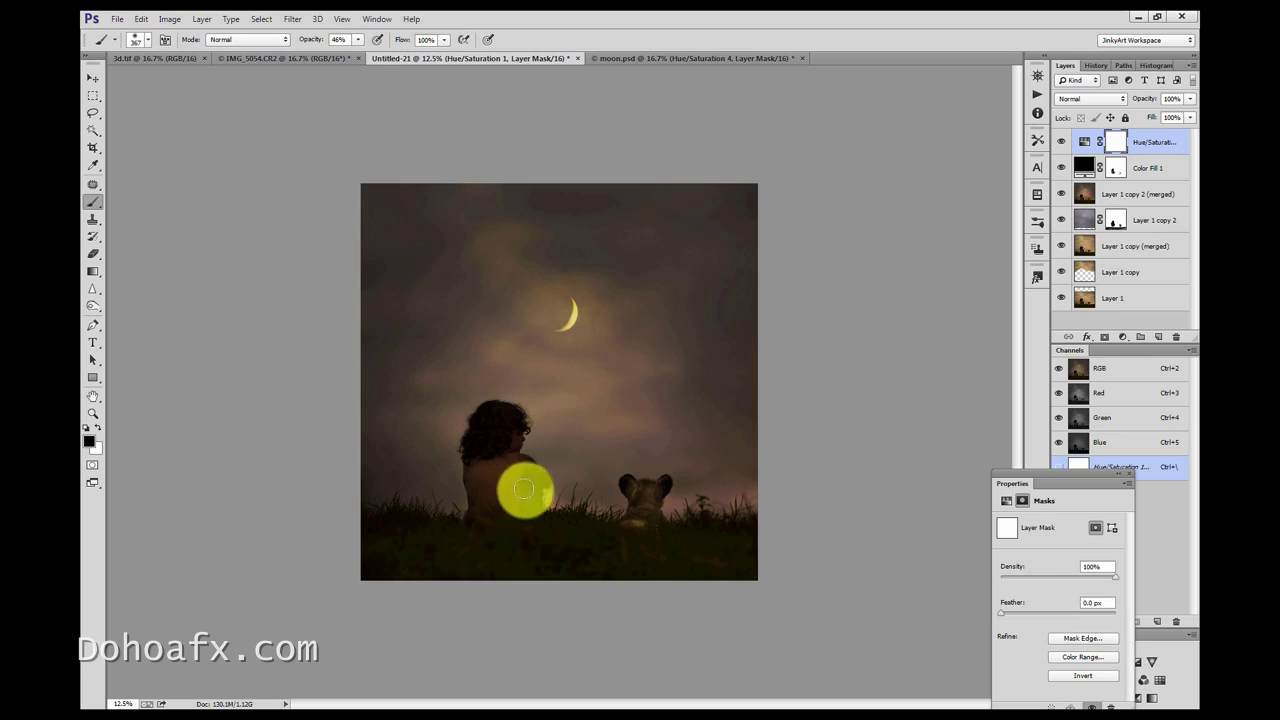
mouse_move(647, 493)
mouse_down()
mouse_move(636, 528)
mouse_move(631, 489)
mouse_move(617, 509)
mouse_up()
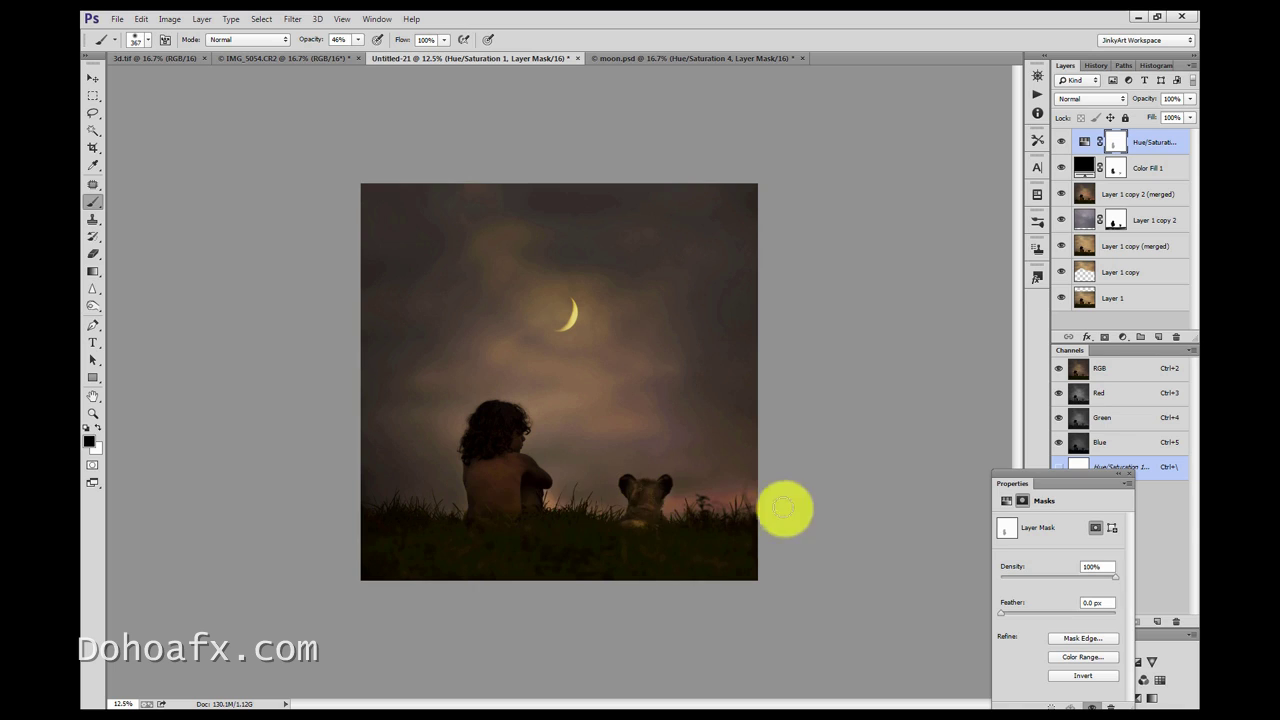
mouse_move(527, 500)
mouse_down()
mouse_move(491, 414)
mouse_move(391, 494)
mouse_move(374, 491)
mouse_move(613, 523)
mouse_move(757, 520)
mouse_move(646, 503)
mouse_move(703, 514)
mouse_move(356, 509)
mouse_move(649, 487)
mouse_move(531, 511)
mouse_up()
Paint black on the Color Fill 1 mask over the foreground grass, raising the brush opacity to 100%.
click(1114, 168)
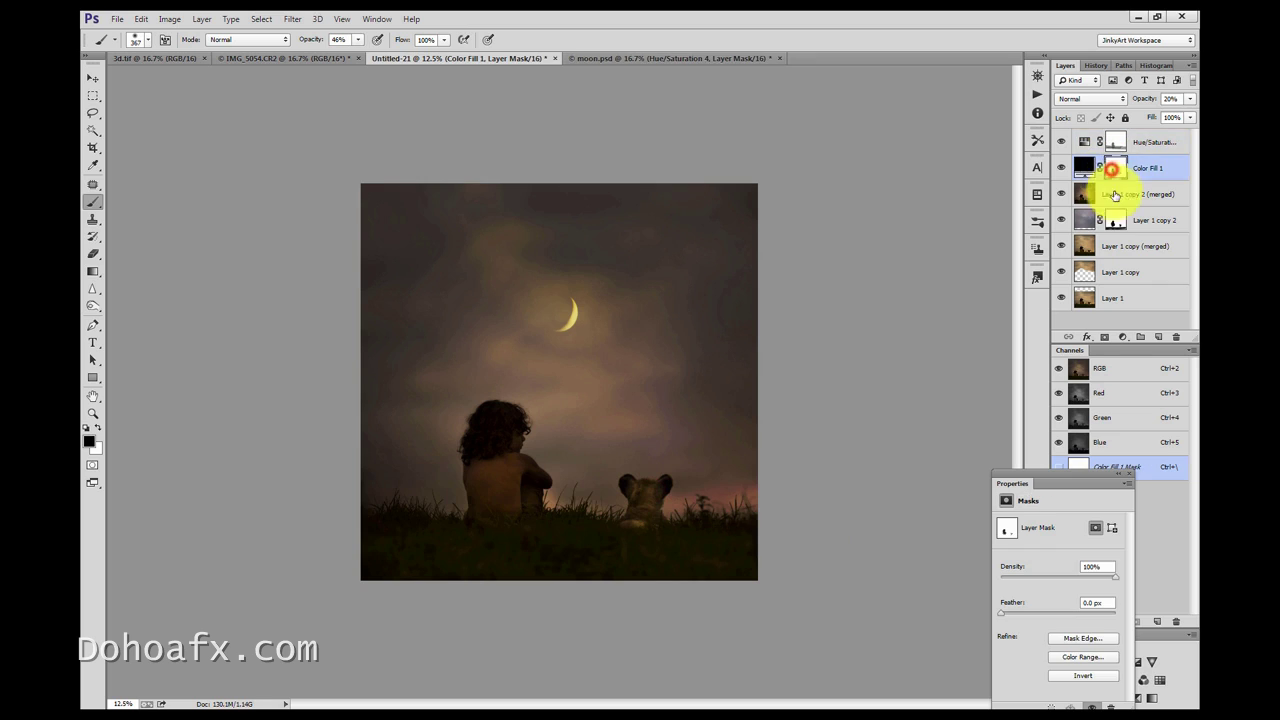
click(666, 554)
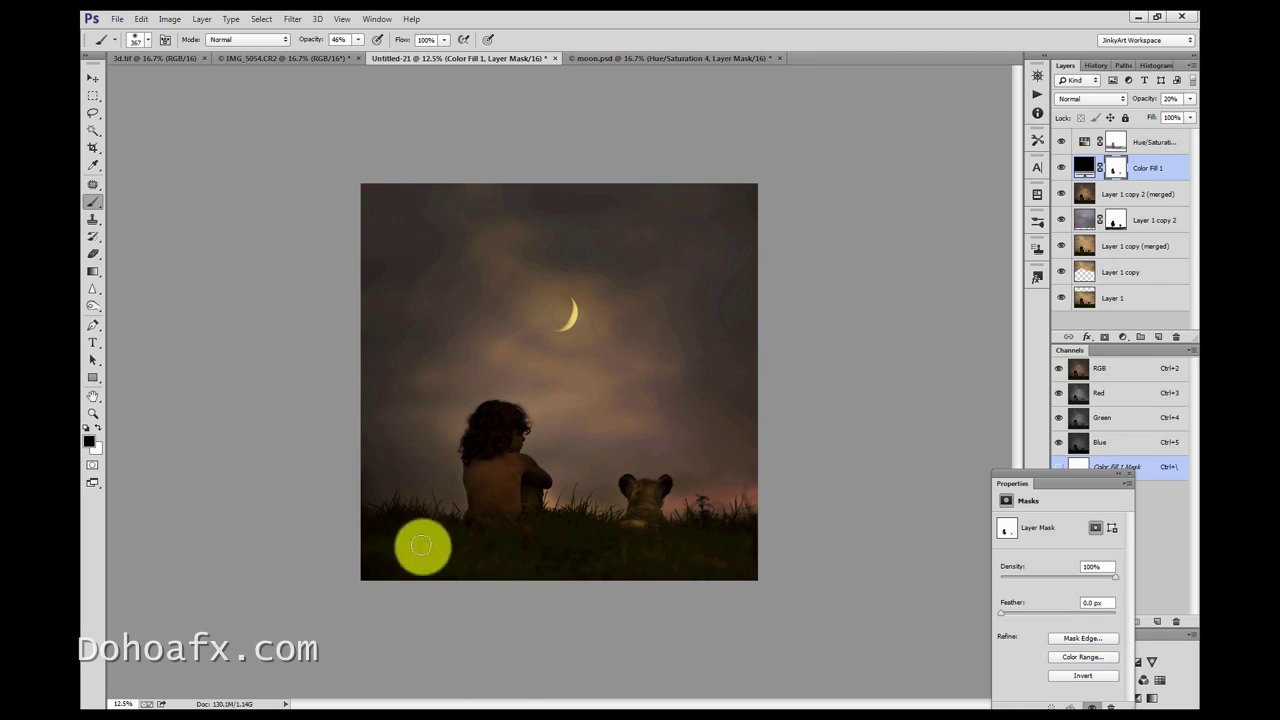
drag(365, 58, 401, 58)
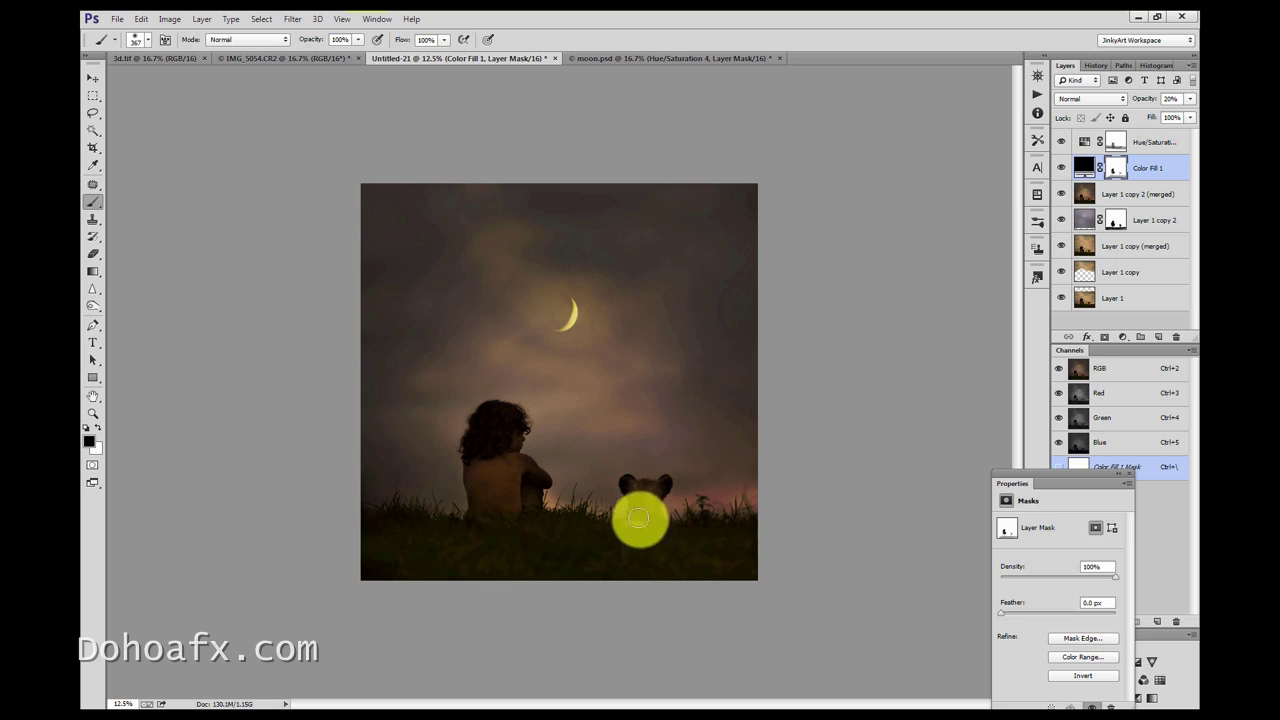
mouse_move(500, 547)
mouse_down()
mouse_move(486, 565)
mouse_move(494, 557)
mouse_up()
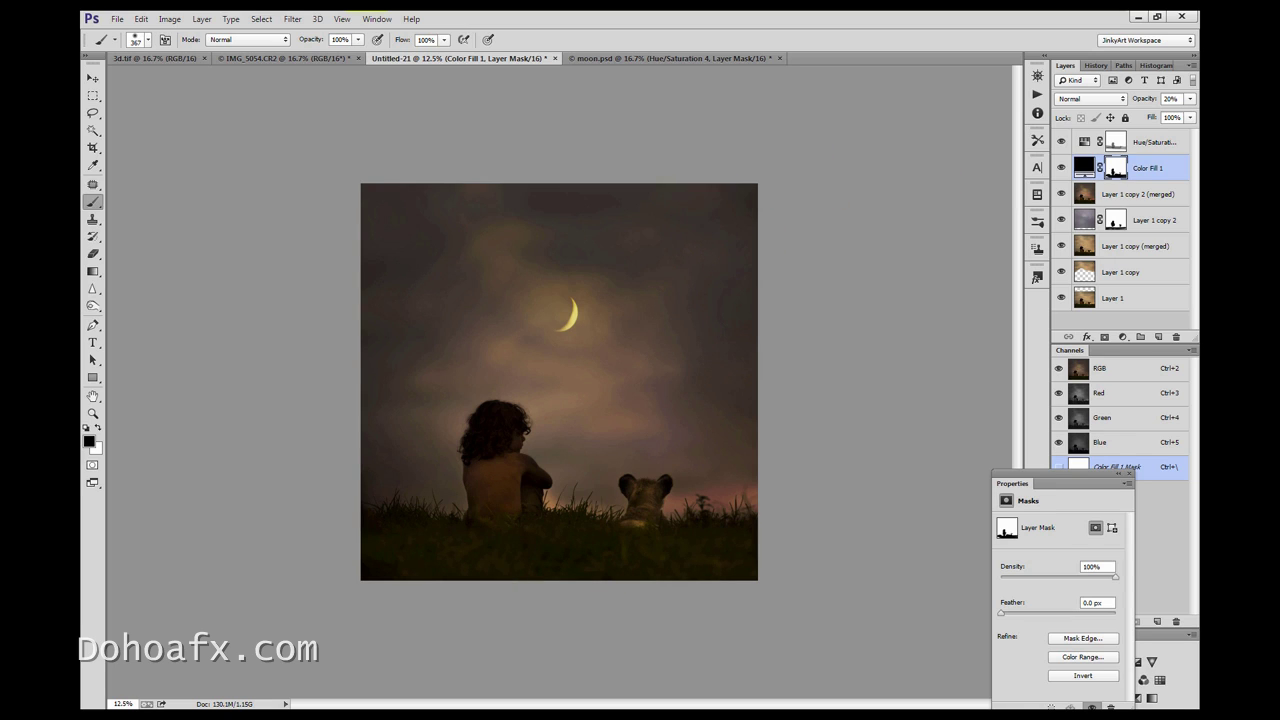
Add a second Hue/Saturation adjustment layer on top, set its master saturation to -58, and invert its mask to black.
key(z)
key(ctrl+plus)
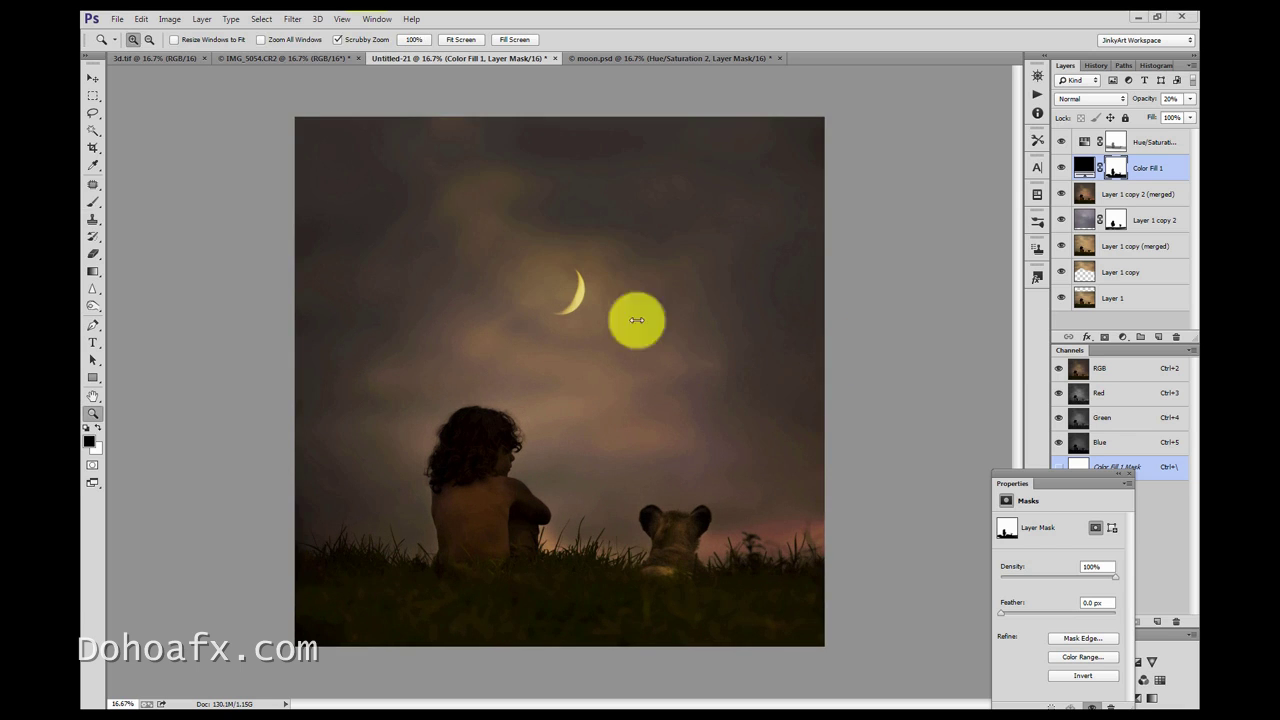
click(586, 296)
click(586, 296)
click(580, 291)
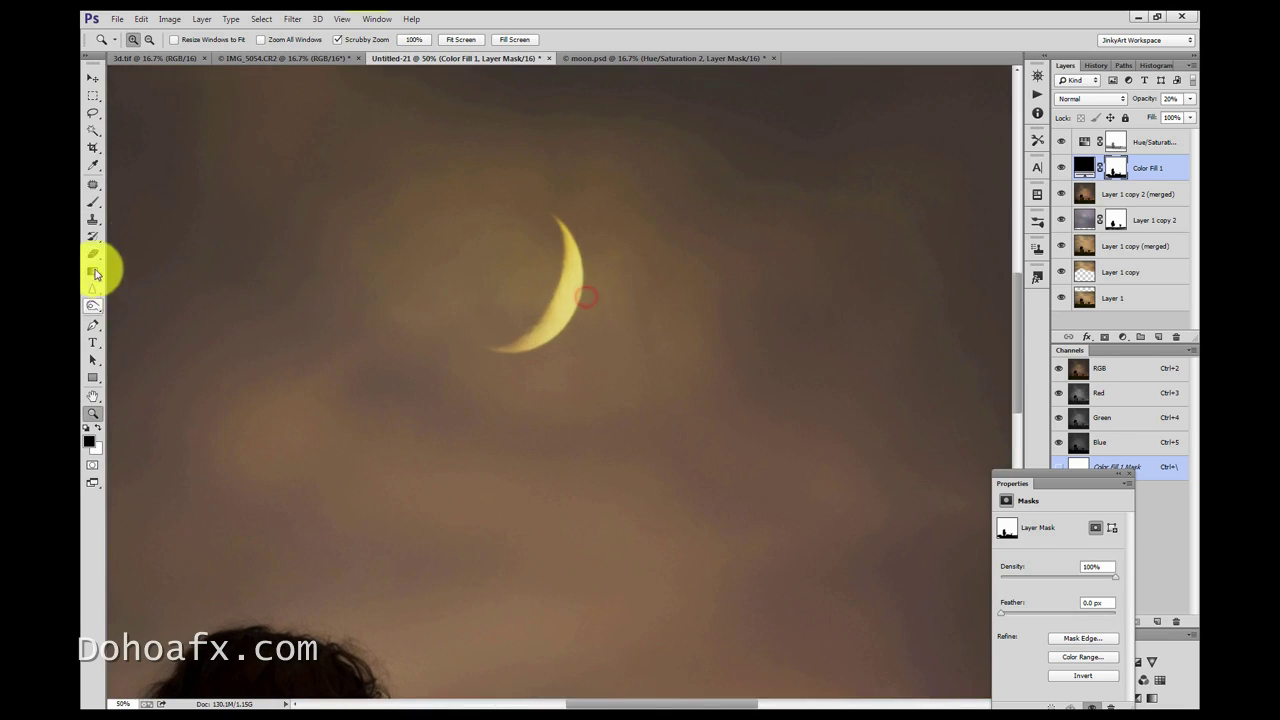
click(1155, 143)
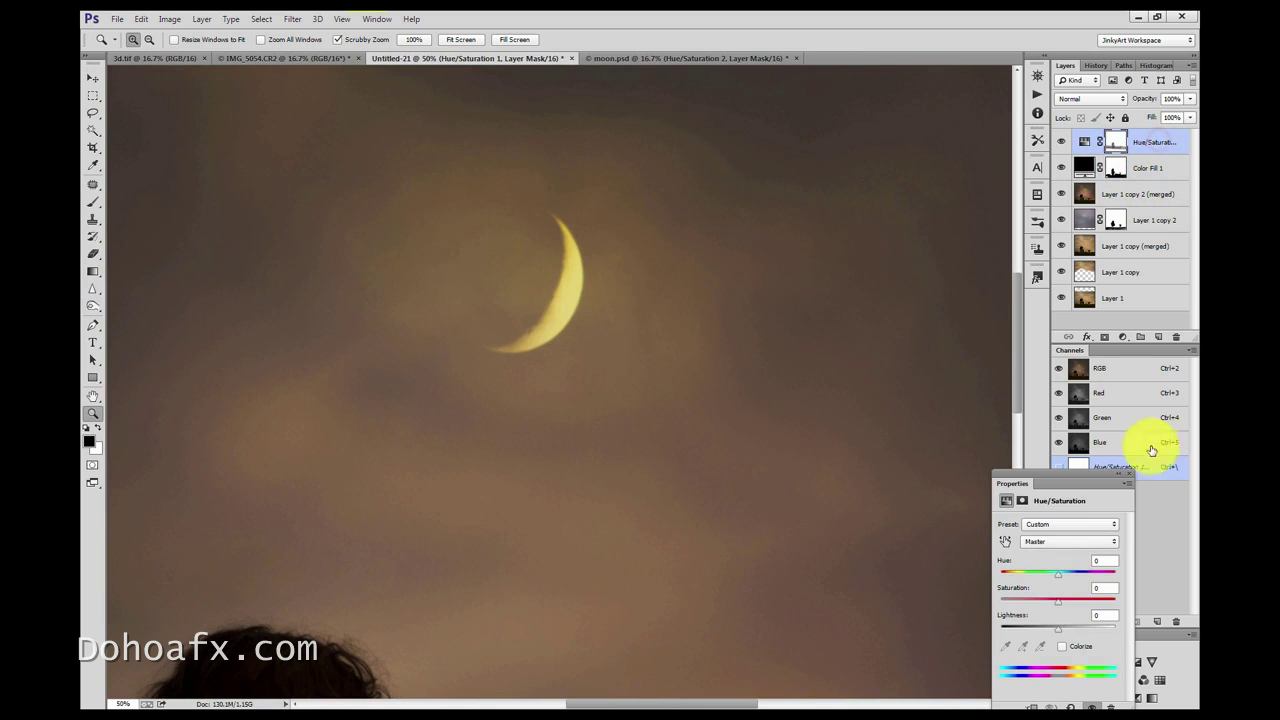
click(1118, 338)
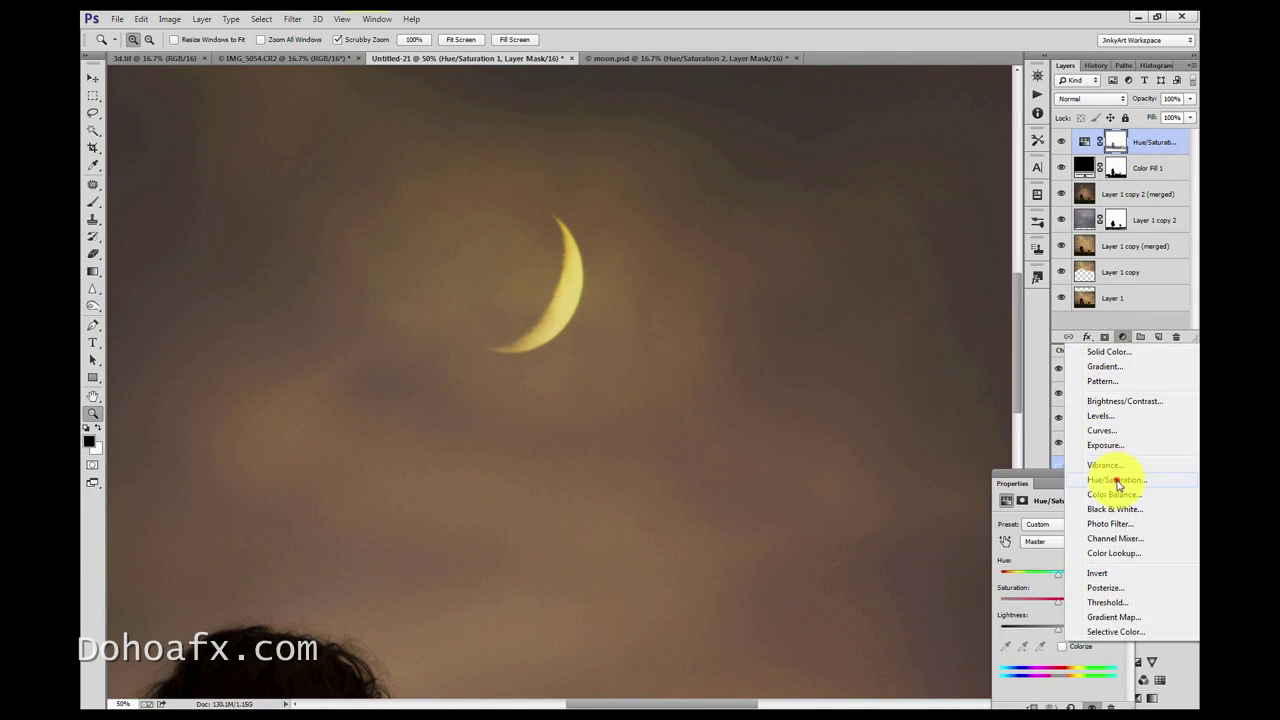
click(1116, 482)
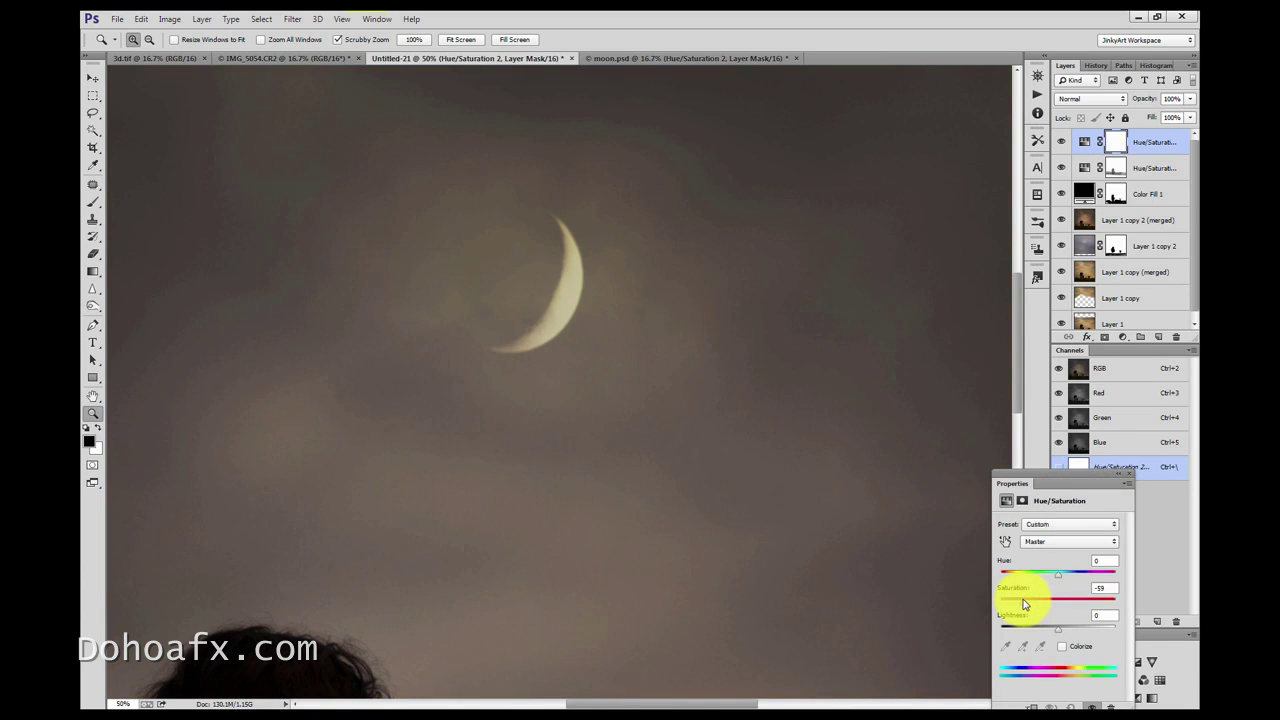
click(348, 19)
click(375, 135)
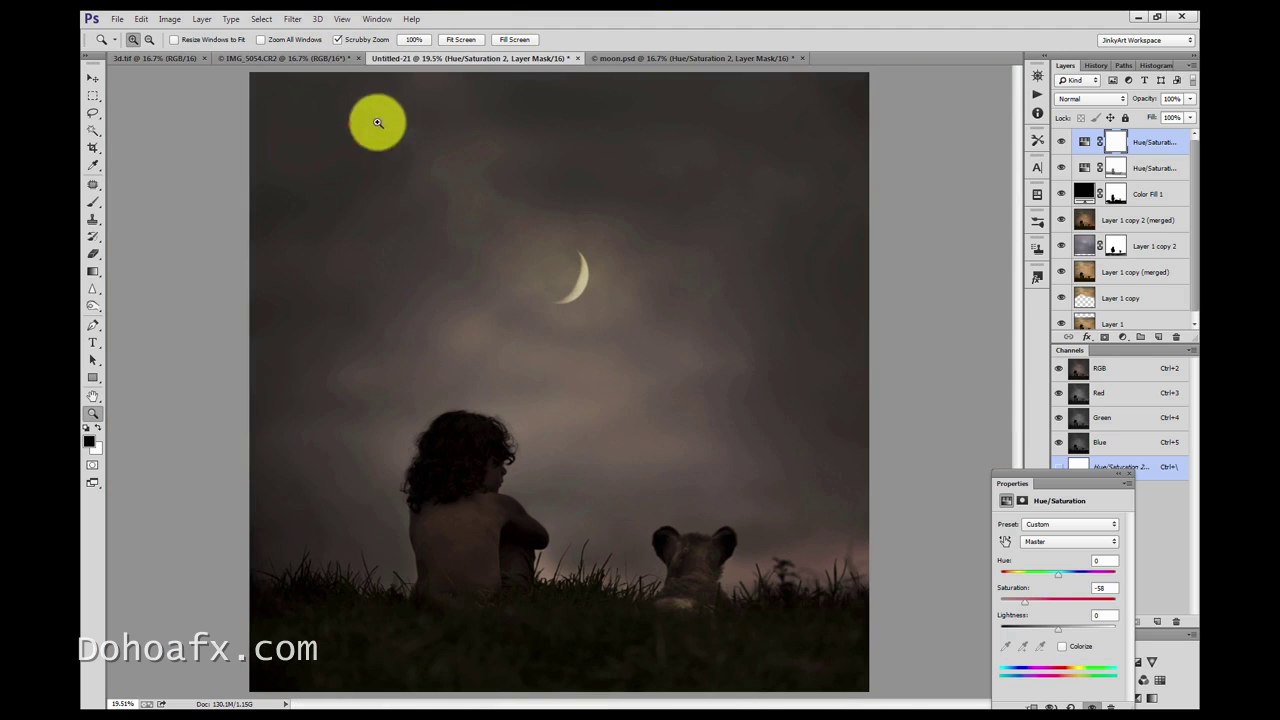
click(1115, 142)
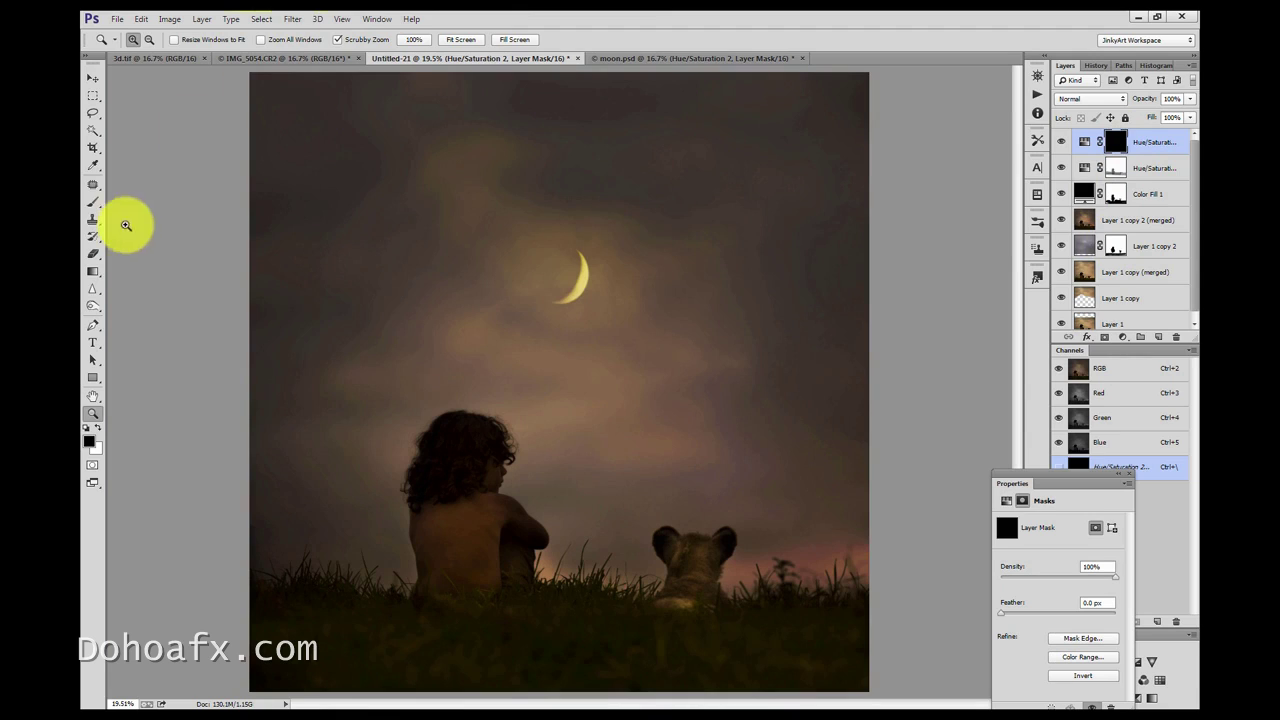
Set up a 47 px white brush, try a stroke over the crescent moon on the mask, and undo it.
click(93, 201)
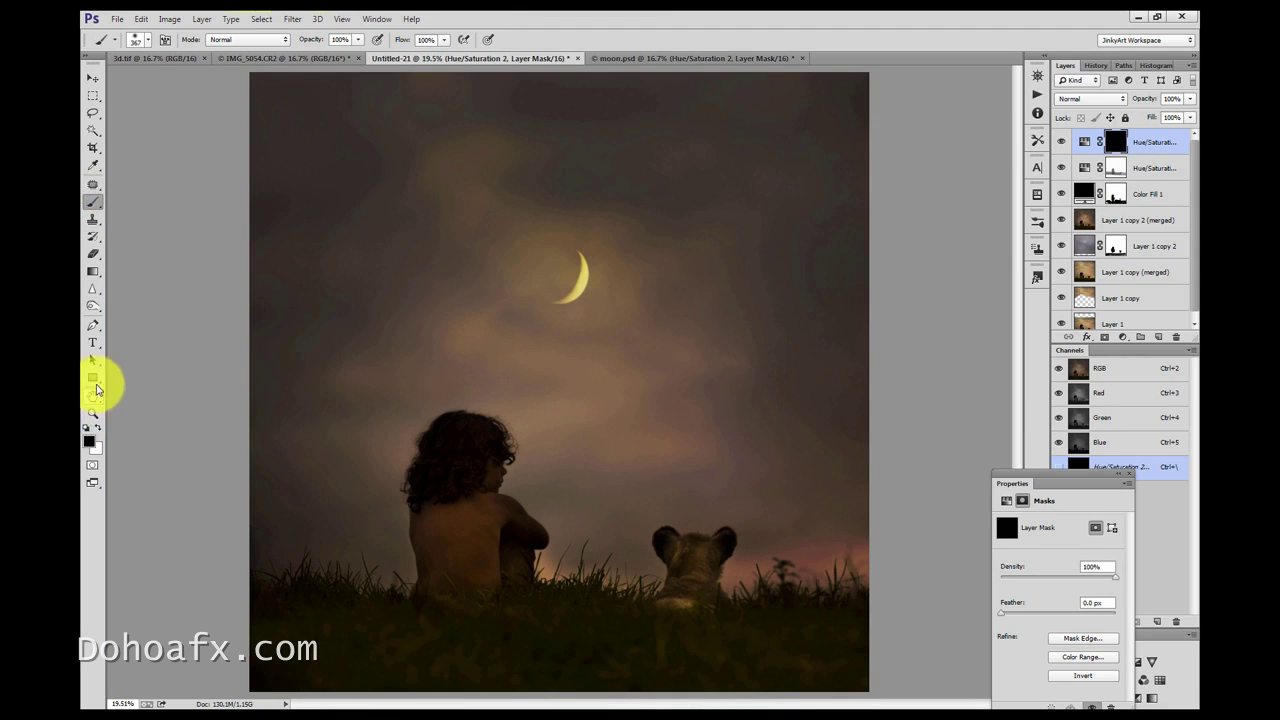
click(147, 40)
drag(190, 80, 171, 80)
click(582, 261)
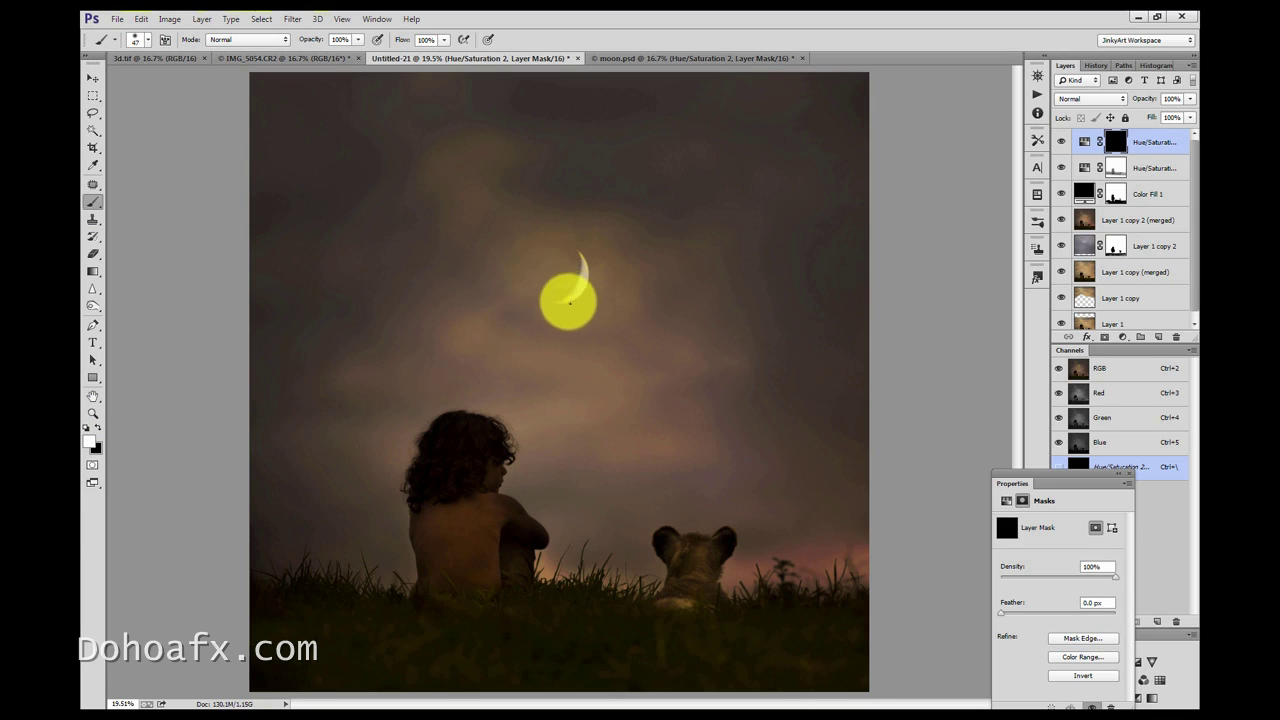
click(141, 19)
click(145, 33)
Paint white on the new Hue/Saturation mask along the crescent moon at 100% brush opacity.
click(93, 413)
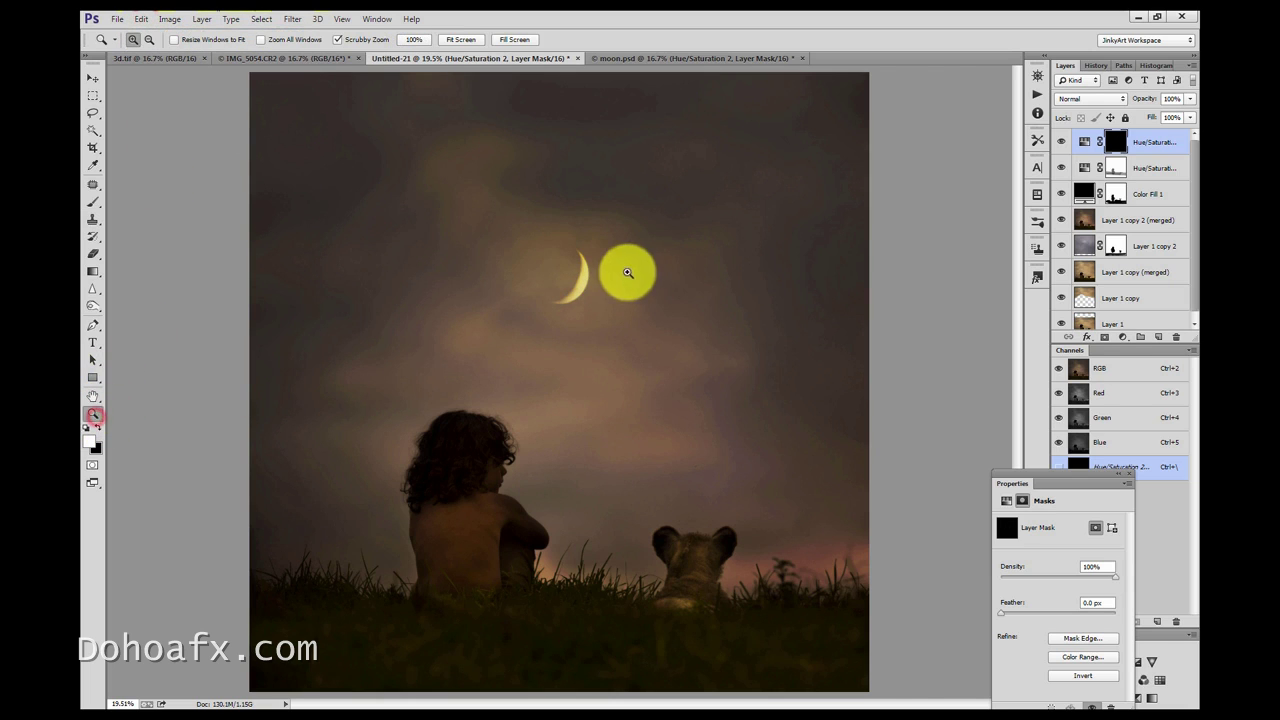
click(627, 272)
click(553, 320)
click(93, 203)
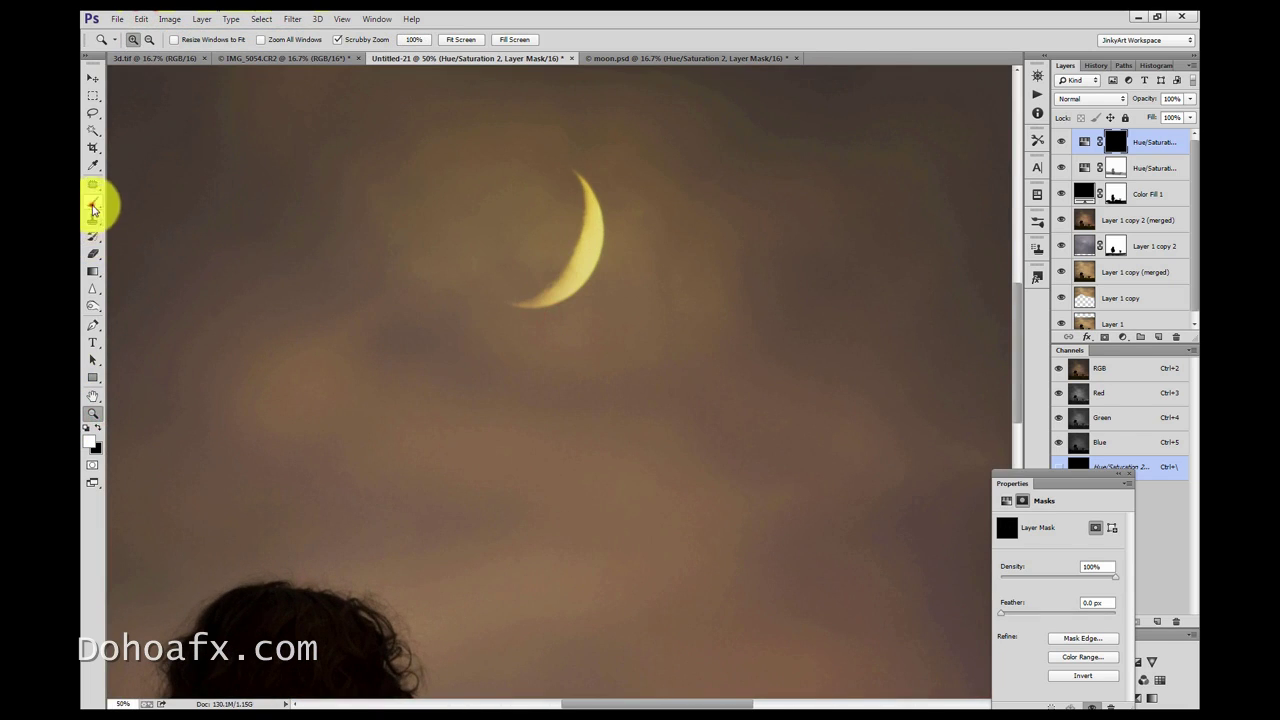
click(592, 218)
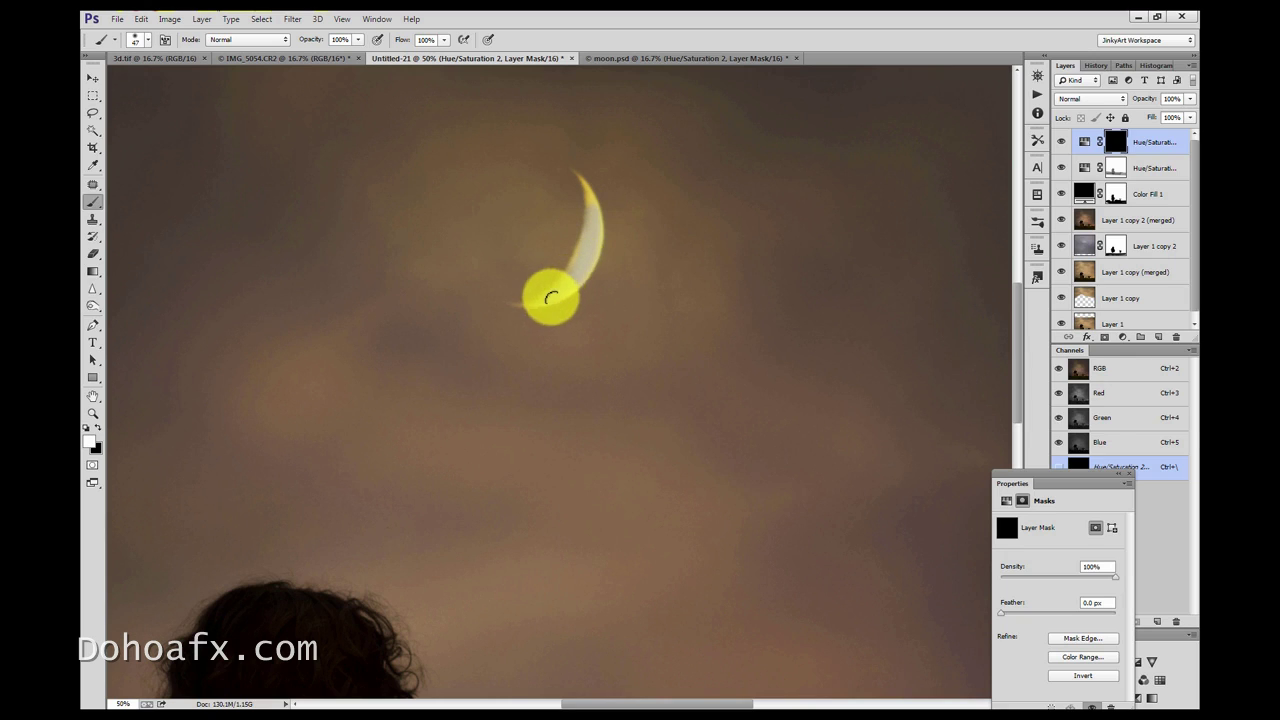
Refine the mask along the crescent's edges and tips with white at 32% opacity, reducing the brush to 25 px.
click(357, 39)
drag(358, 53, 312, 53)
click(588, 196)
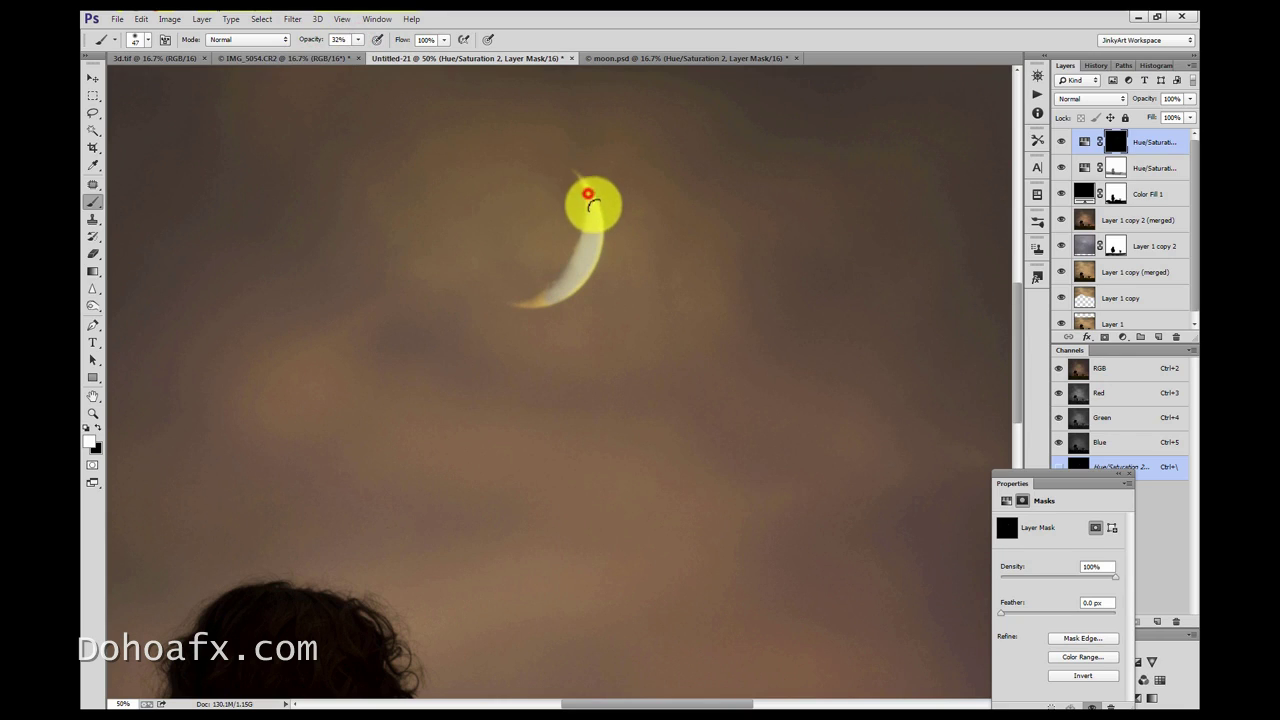
key(bracketleft)
key(bracketleft)
key(bracketleft)
key(bracketleft)
key(bracketleft)
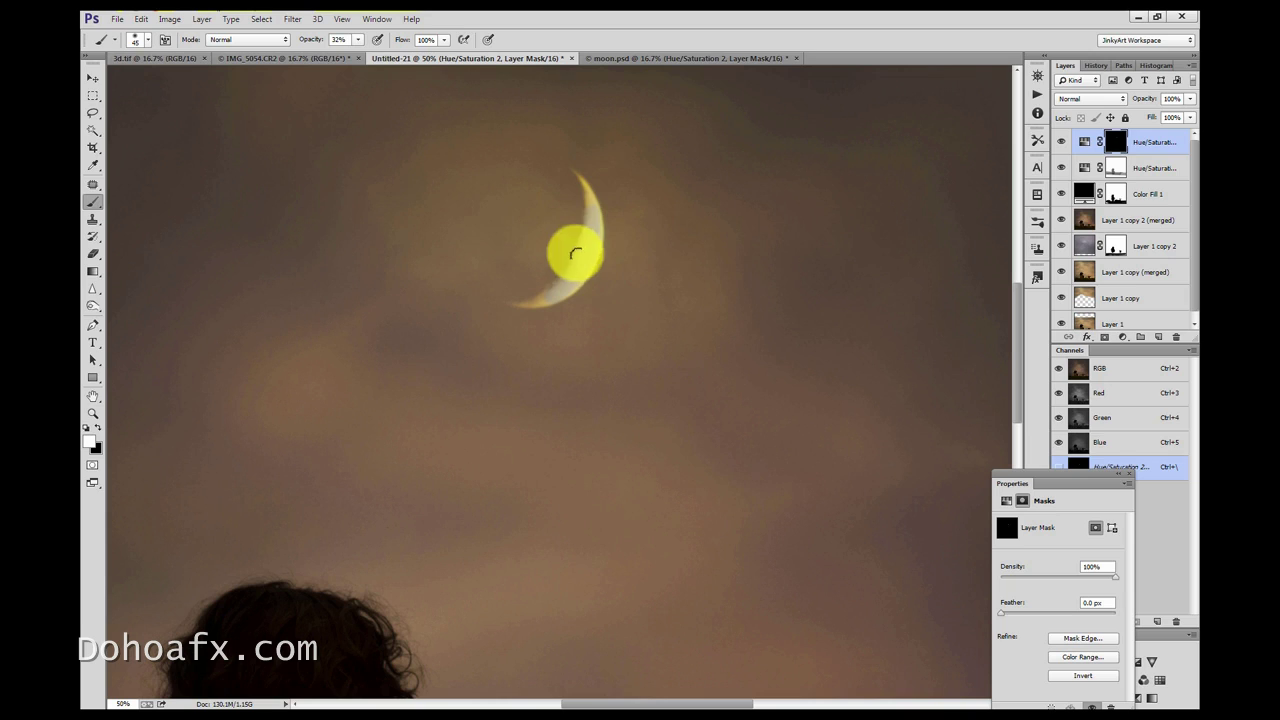
mouse_move(583, 183)
mouse_down()
mouse_move(603, 231)
mouse_move(595, 274)
mouse_move(520, 305)
mouse_move(570, 272)
mouse_up()
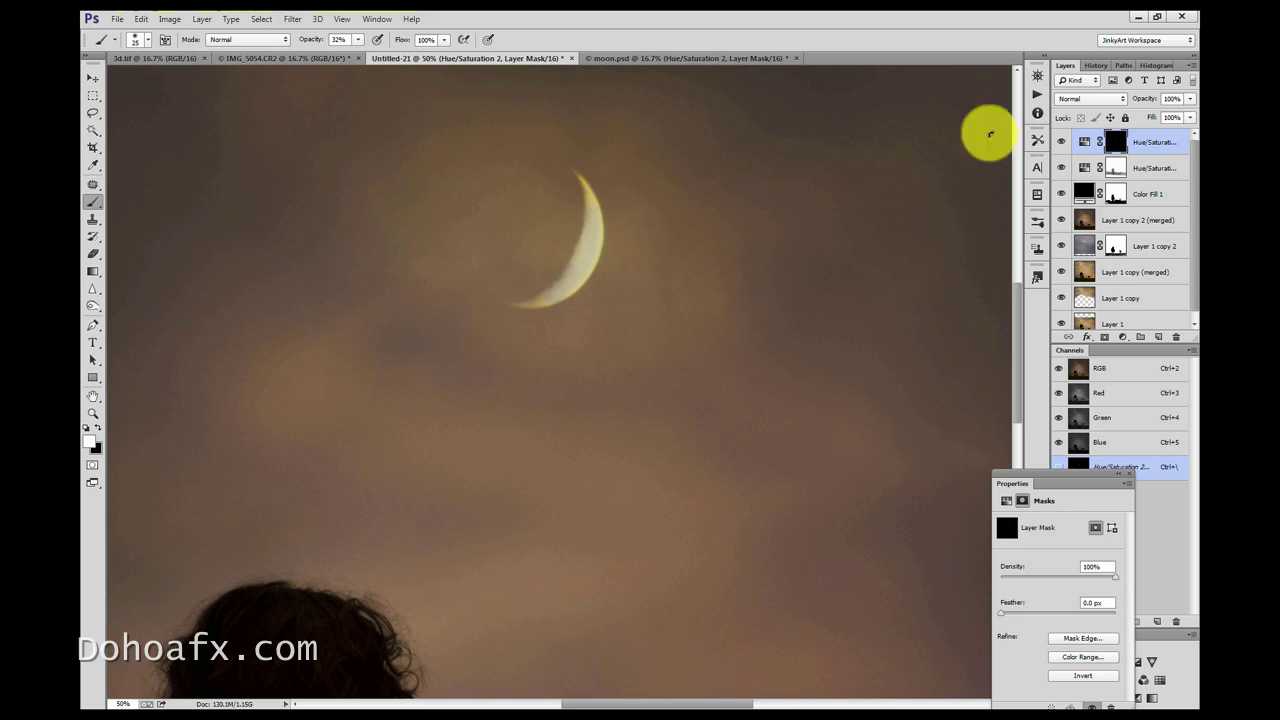
Paint white across the upper sky on the same mask with a 2632 px brush and compare the layer's effect.
click(341, 19)
click(364, 140)
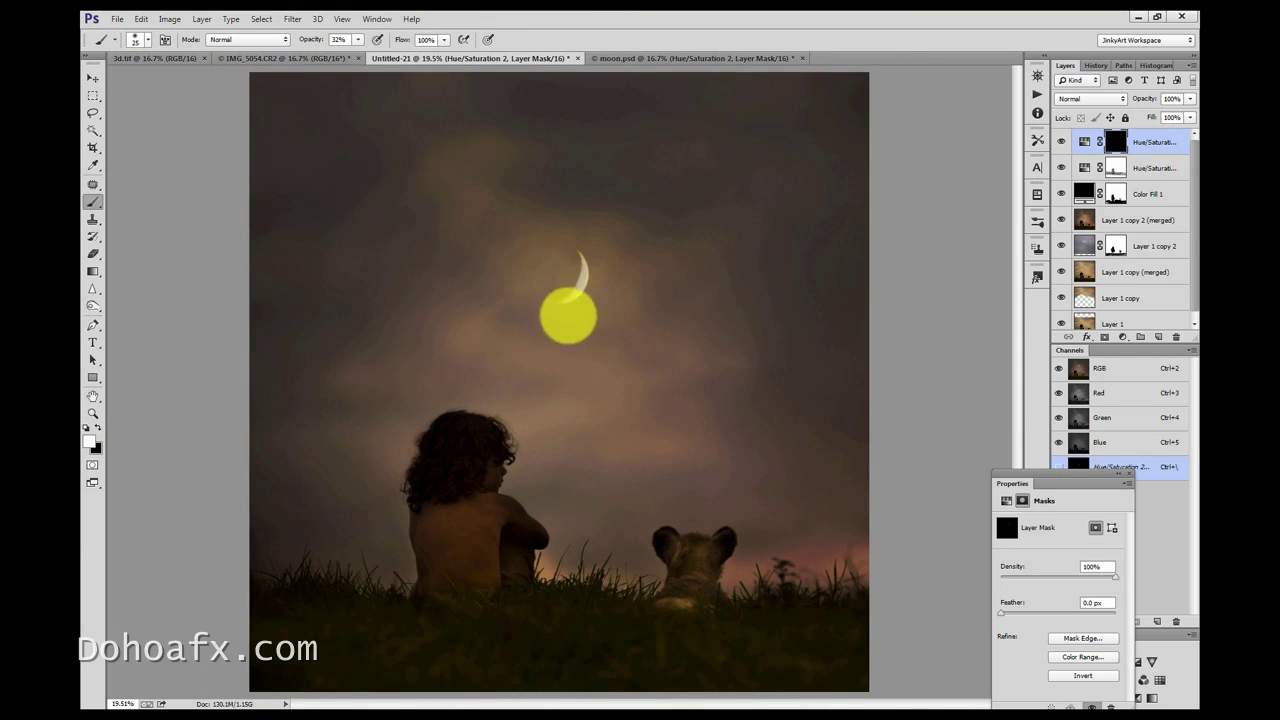
click(146, 39)
click(222, 84)
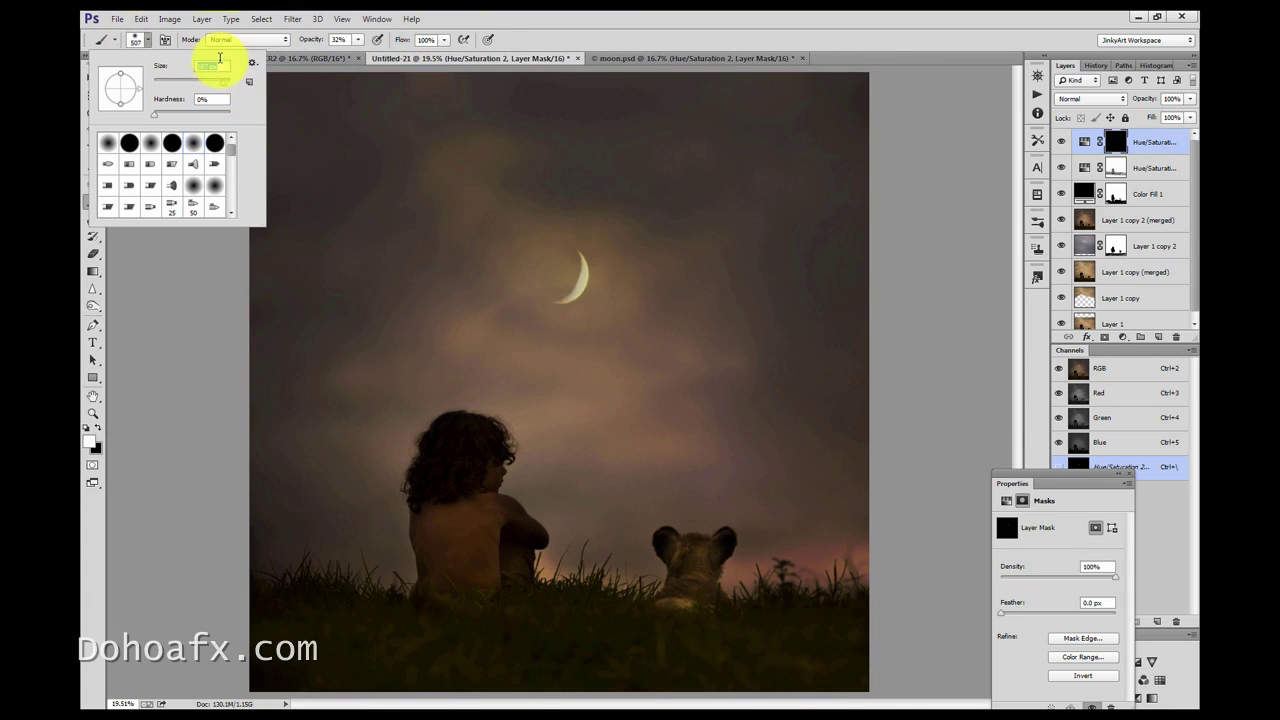
drag(226, 90, 230, 84)
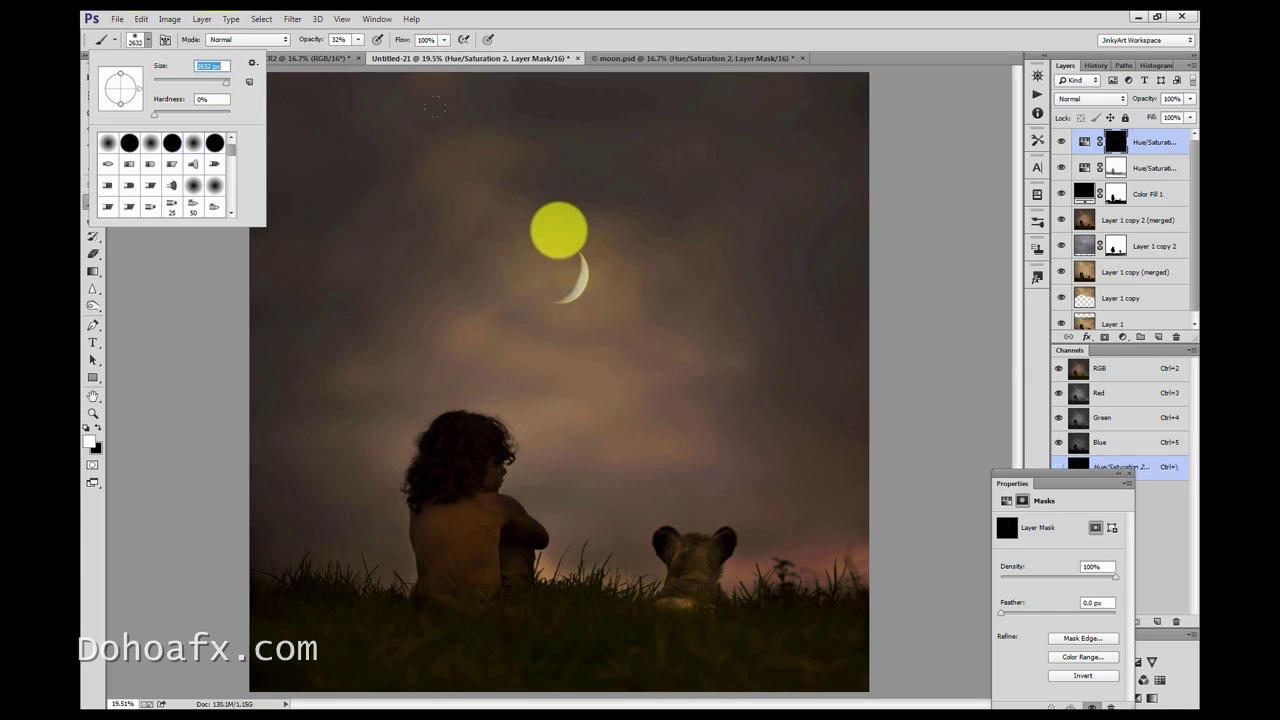
click(548, 232)
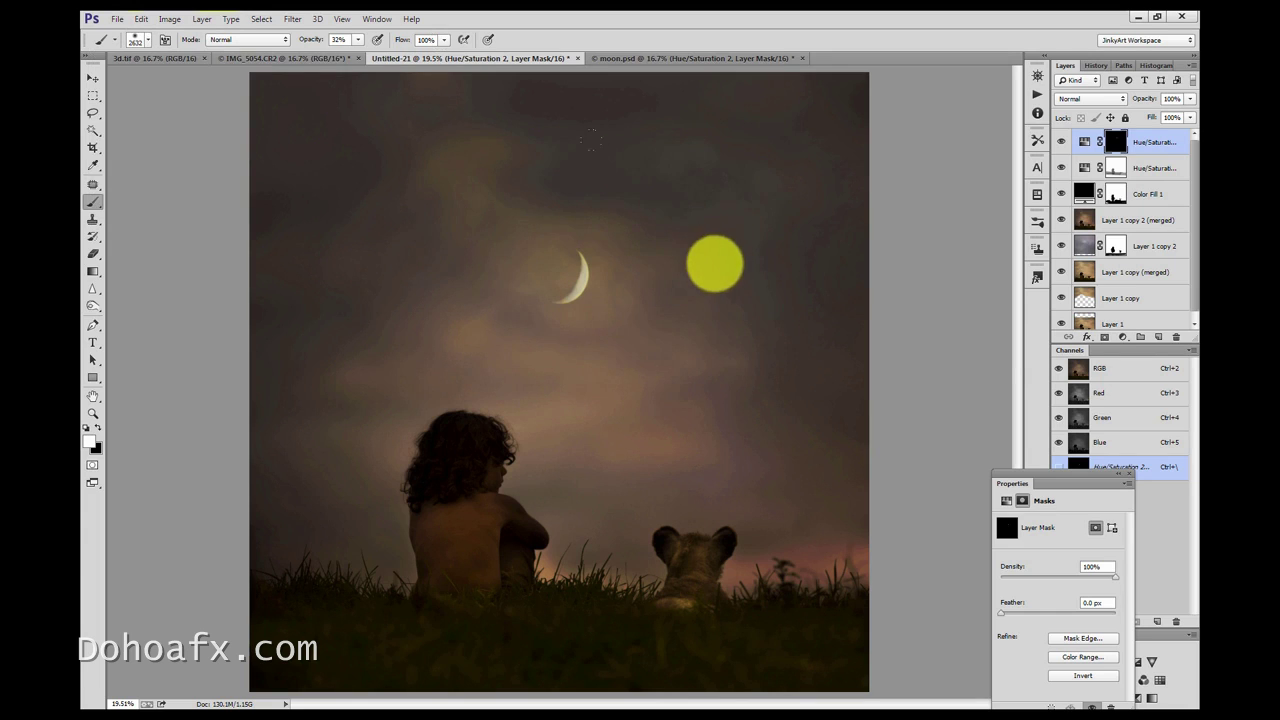
drag(891, 286, 877, 260)
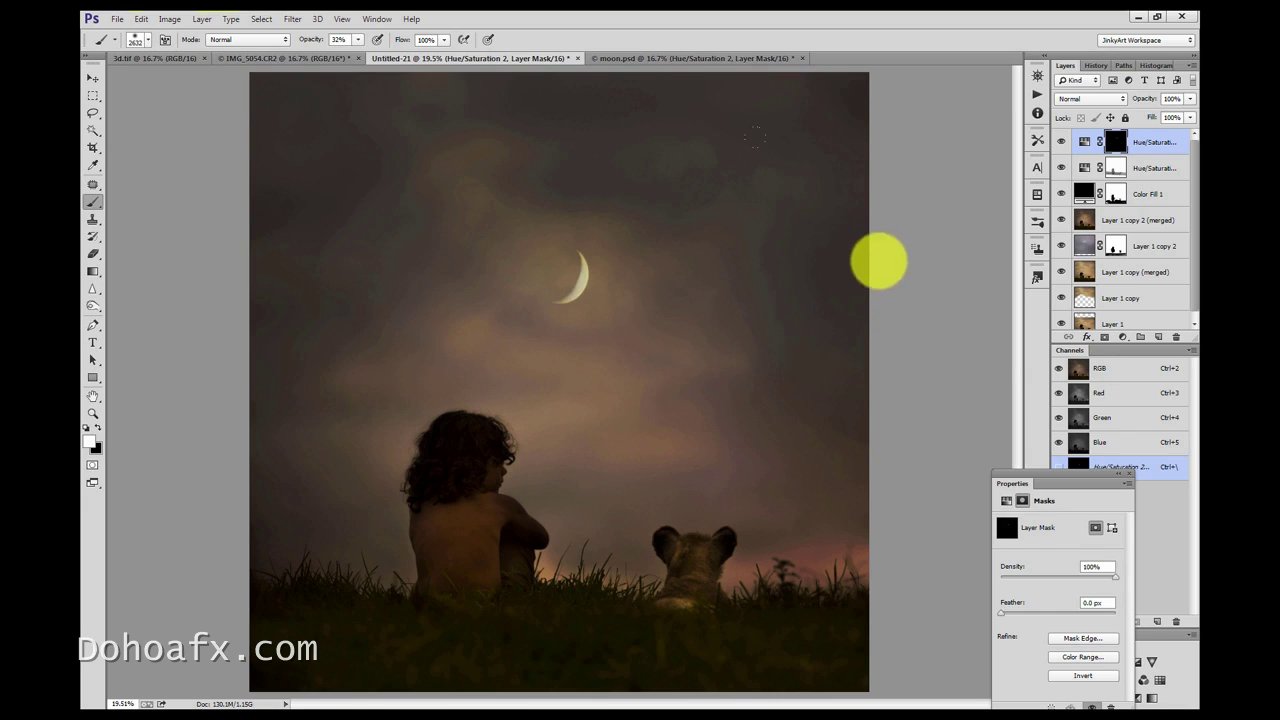
click(537, 134)
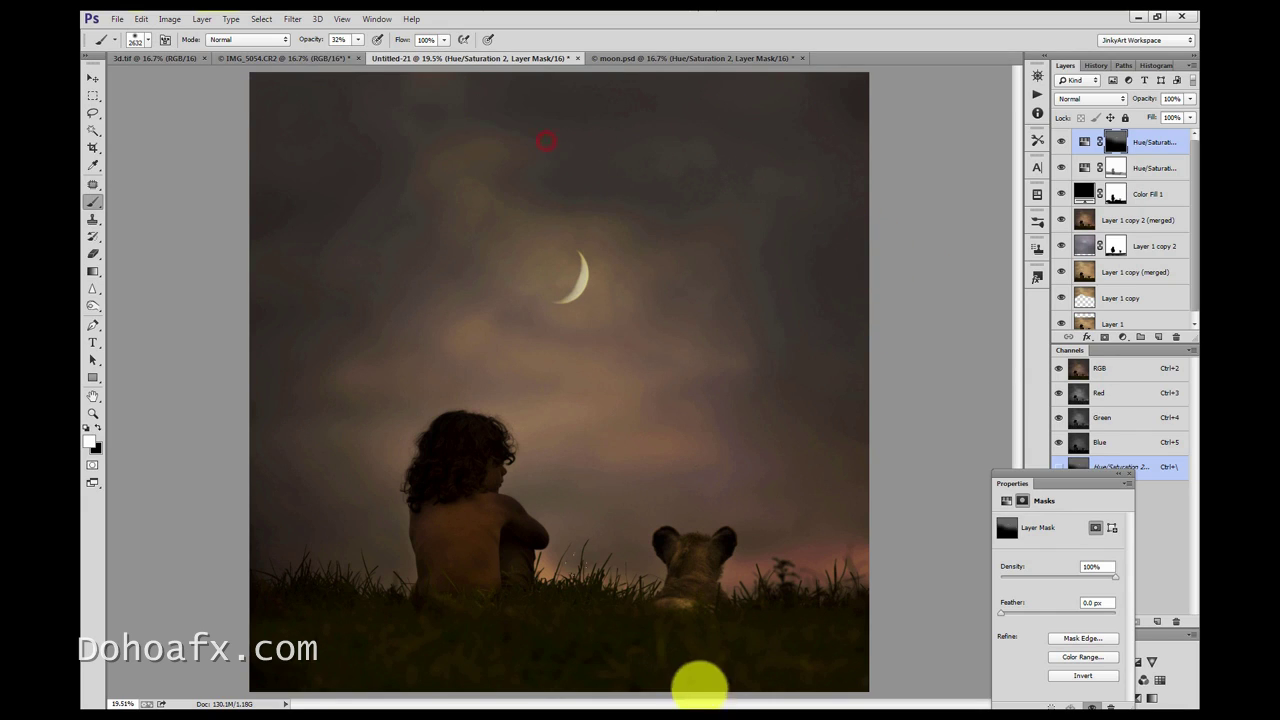
click(1063, 142)
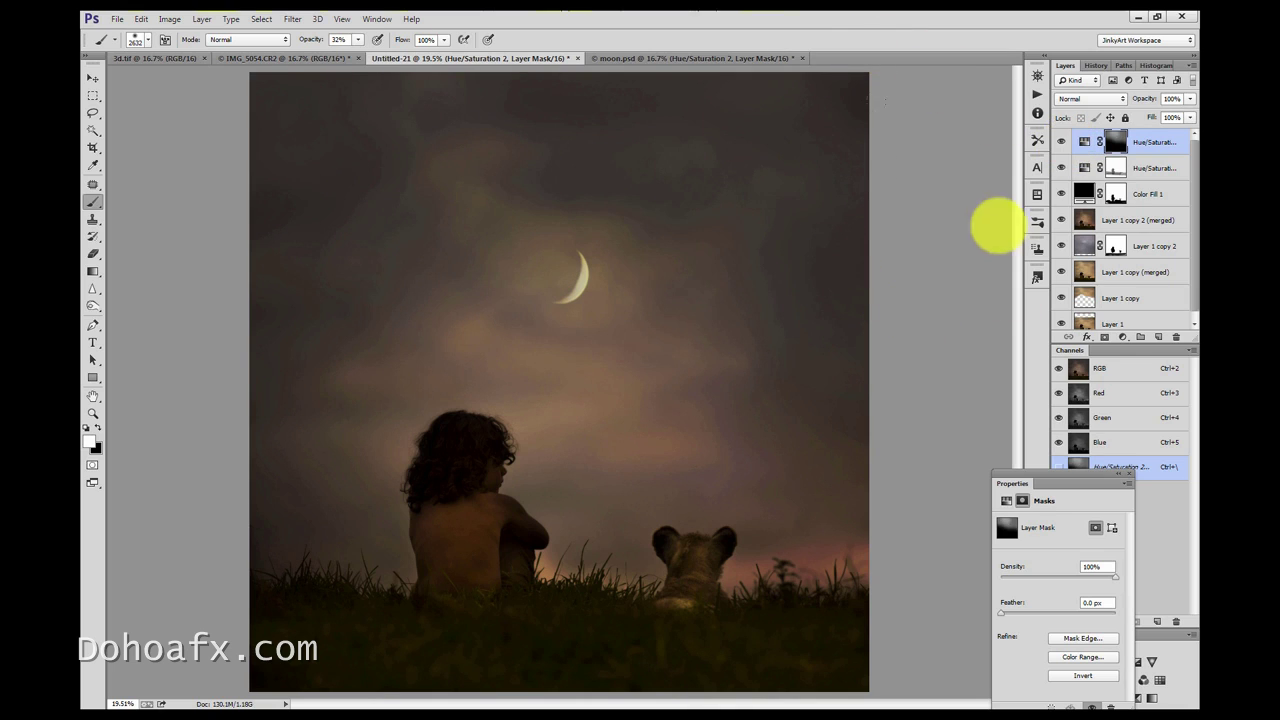
Add a Color Balance adjustment layer with Midtones at -2 Cyan/Red and -7 Yellow/Blue.
click(1123, 338)
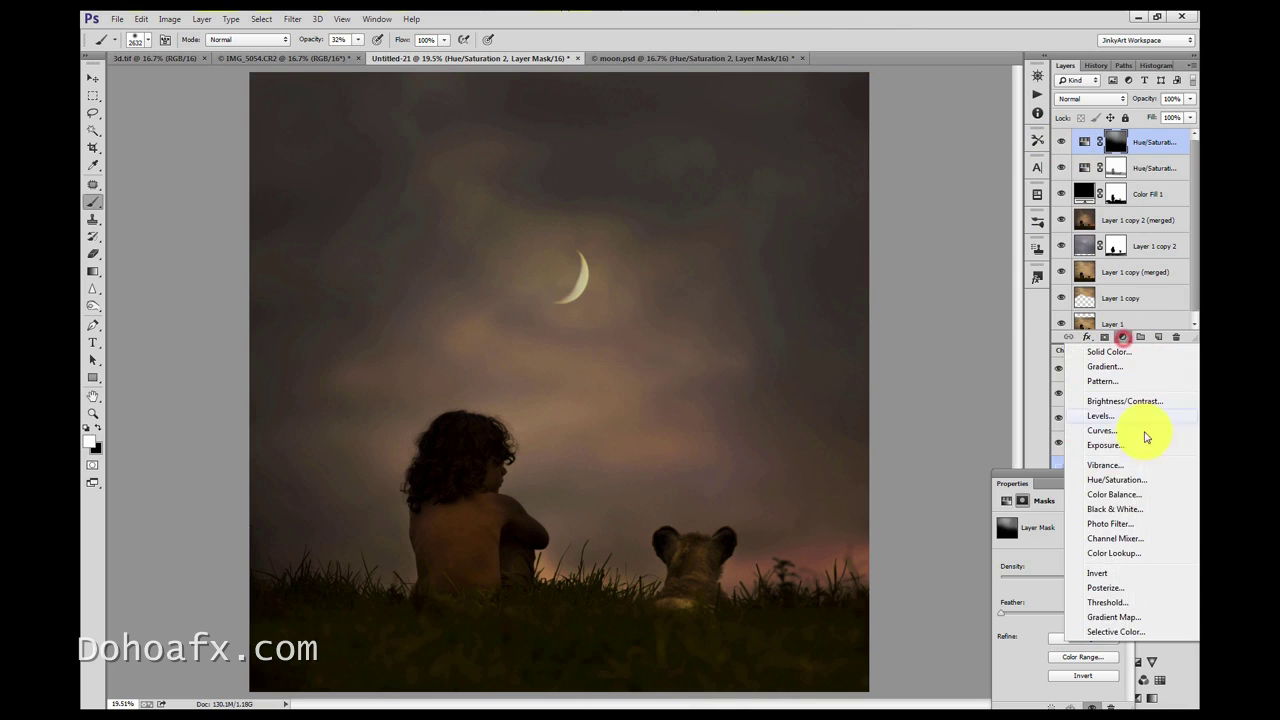
click(1133, 495)
mouse_move(1039, 600)
mouse_down()
mouse_move(1027, 605)
mouse_move(1039, 604)
mouse_up()
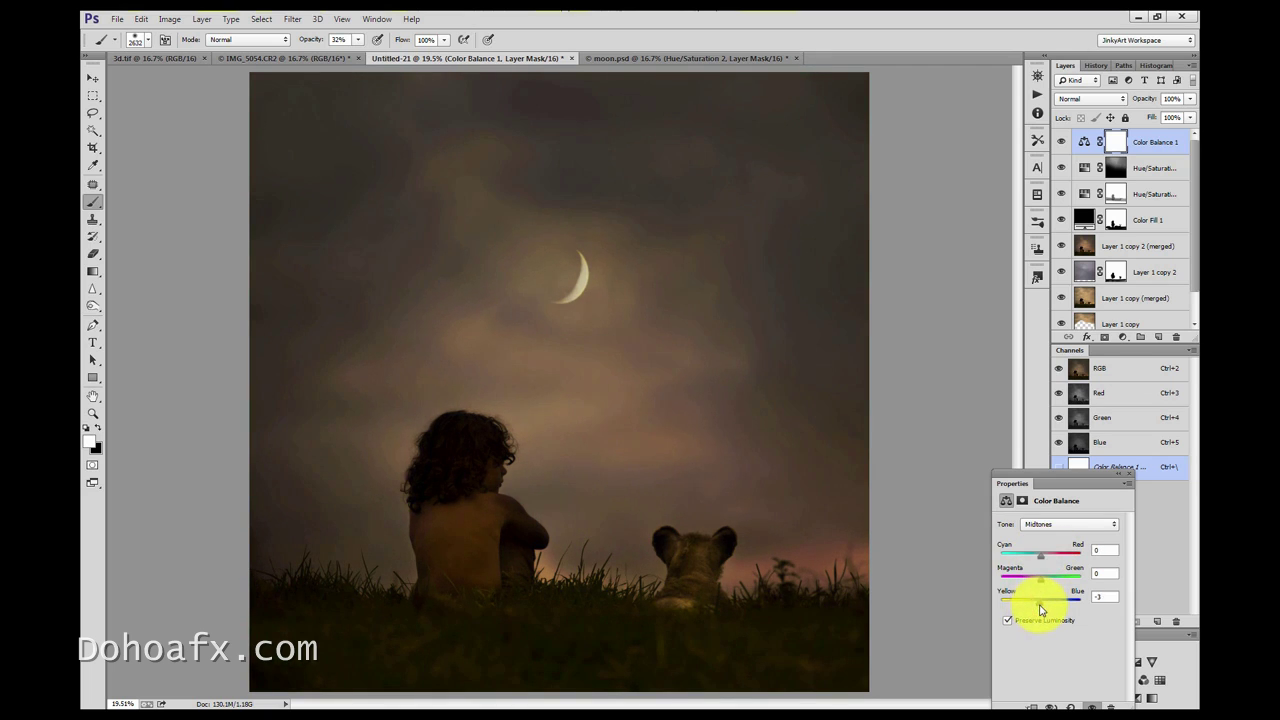
drag(1040, 553, 1044, 556)
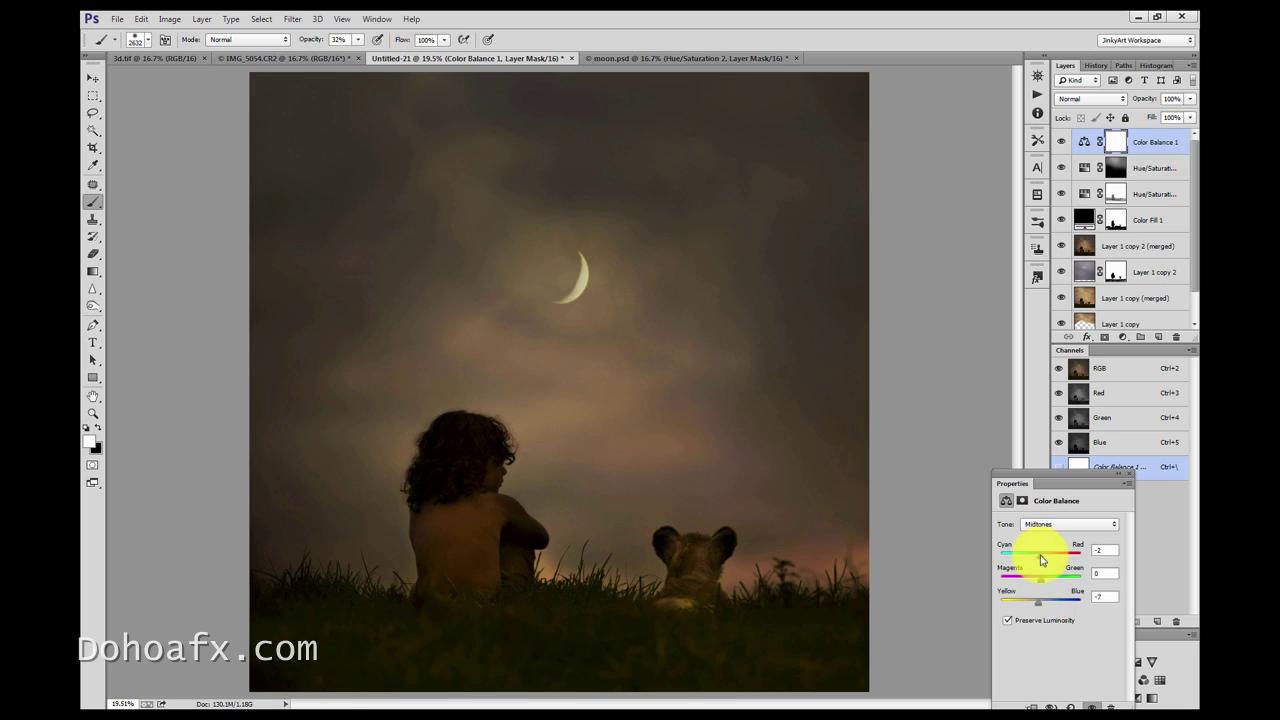
Add a Hue/Saturation adjustment layer above the Color Balance layer with Saturation at +12.
click(1121, 337)
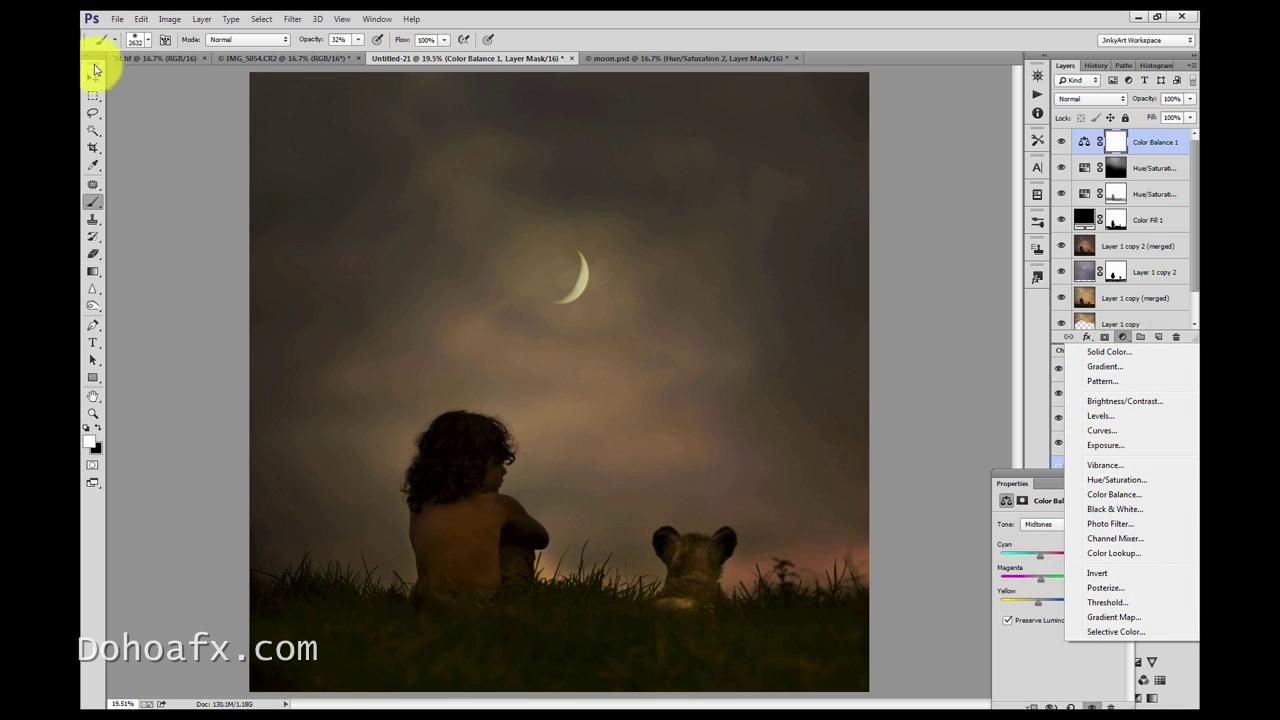
click(94, 115)
click(93, 111)
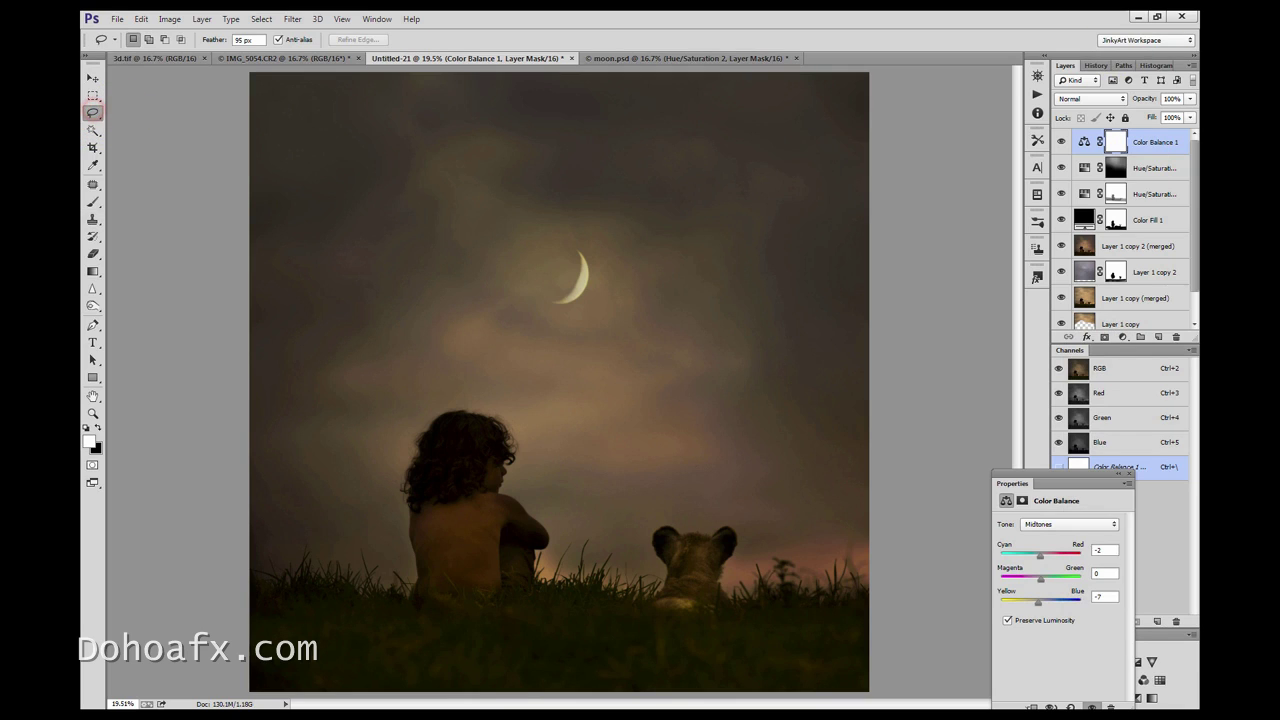
scroll(1190, 258, down, 2)
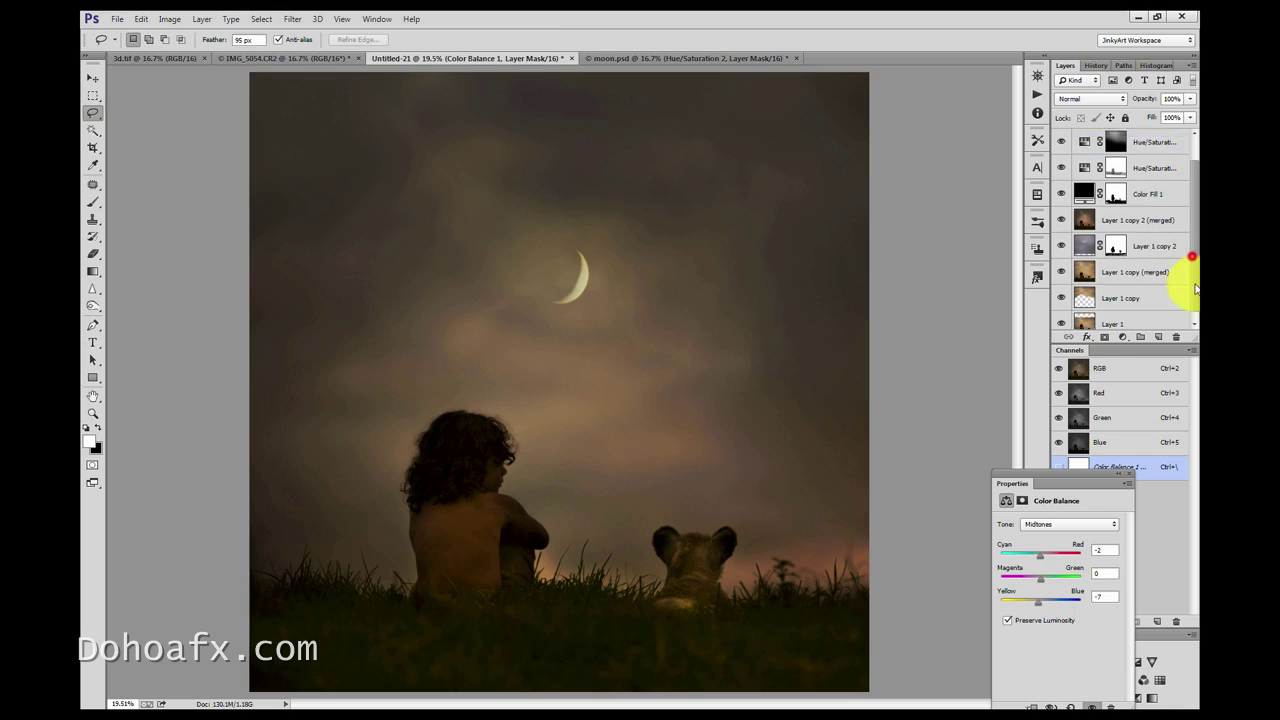
click(1124, 337)
click(1147, 486)
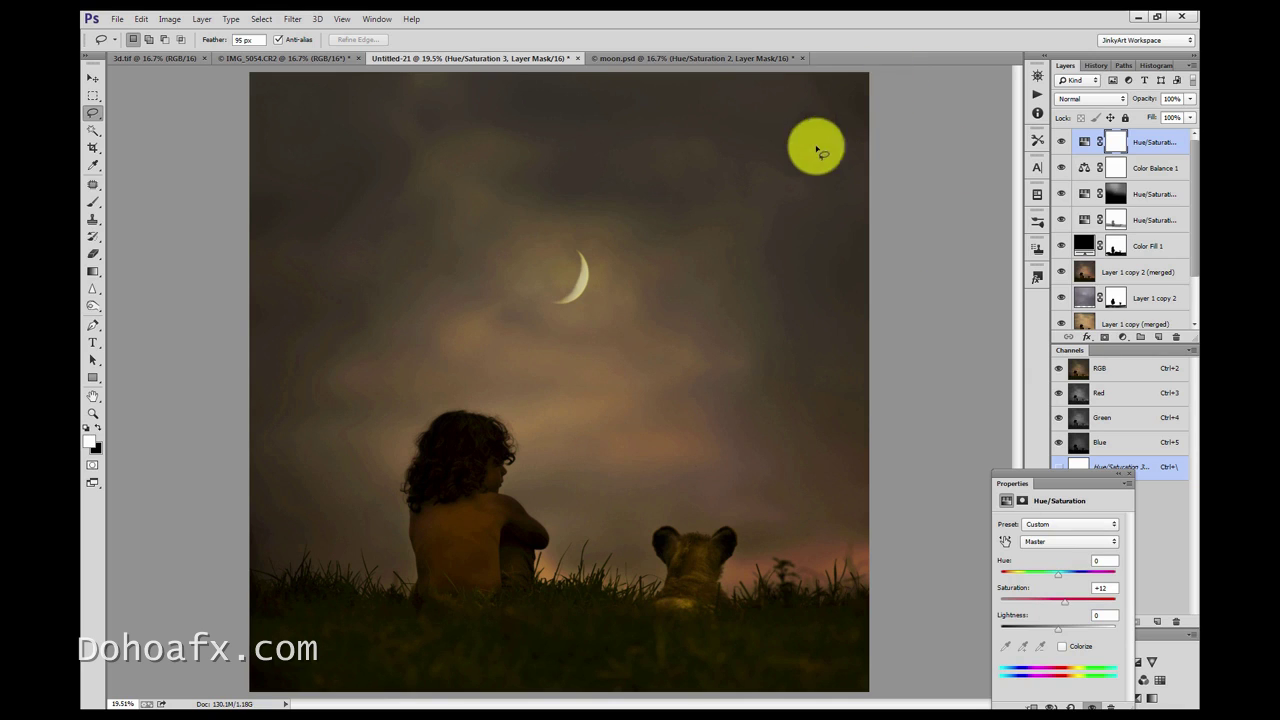
Select every layer from Layer 1 up to the top Hue/Saturation layer and merge copies of them into a new layer.
drag(1194, 253, 1192, 328)
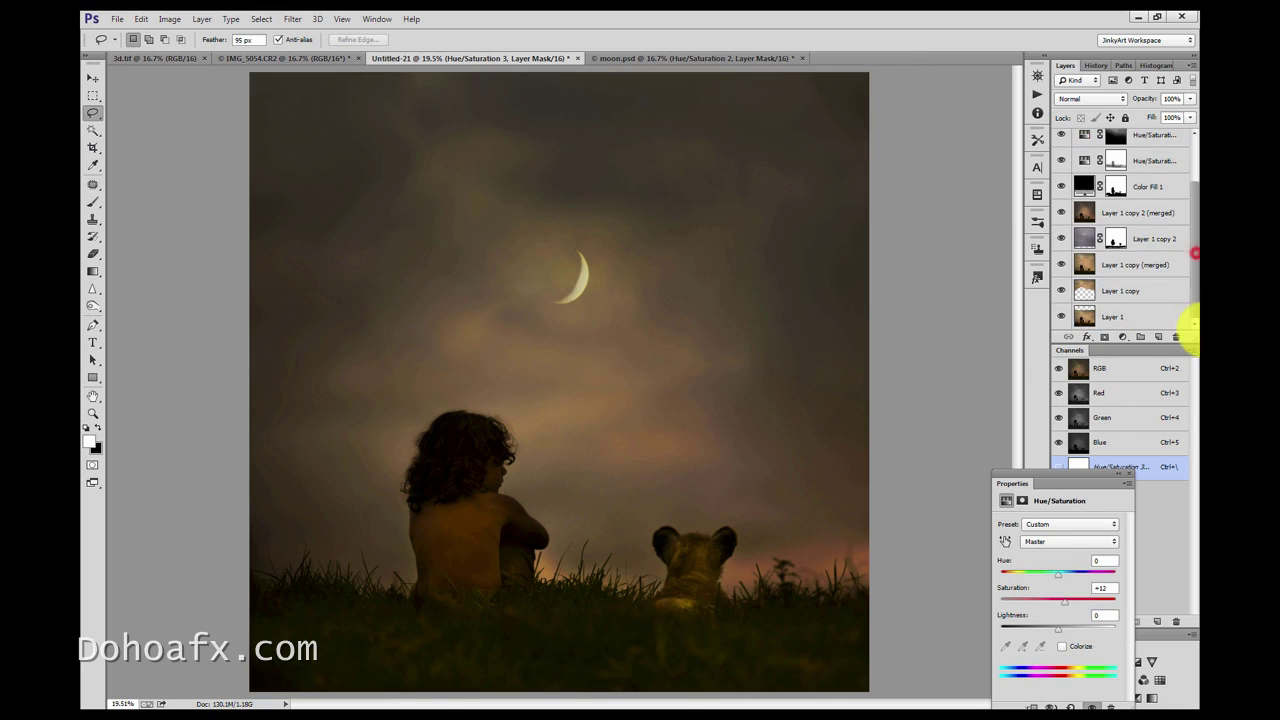
click(1118, 316)
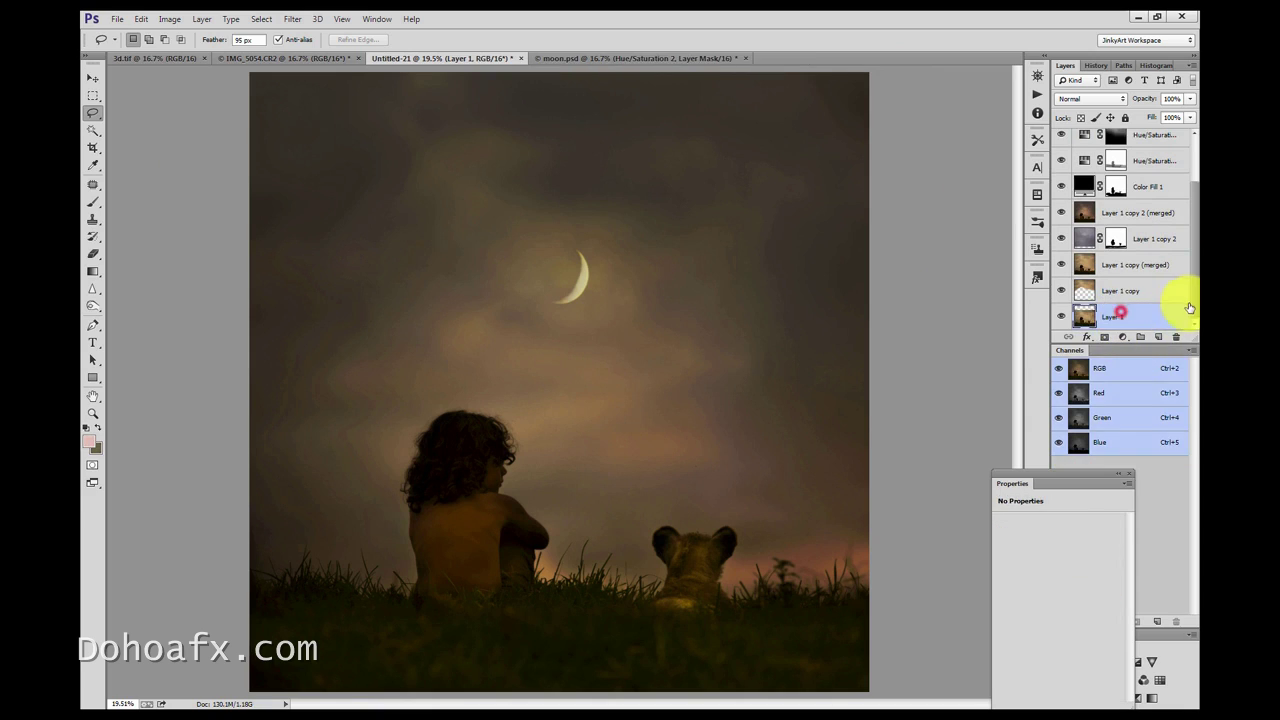
drag(1193, 310, 1182, 186)
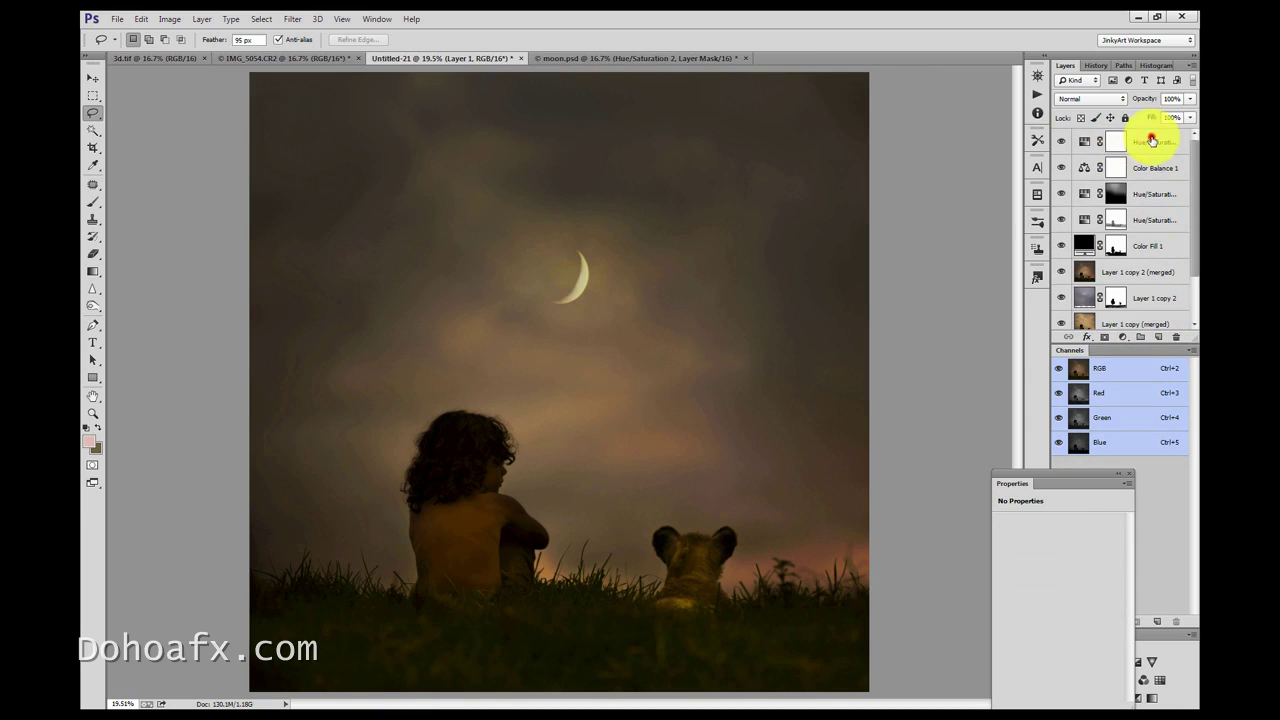
shift+click(1152, 141)
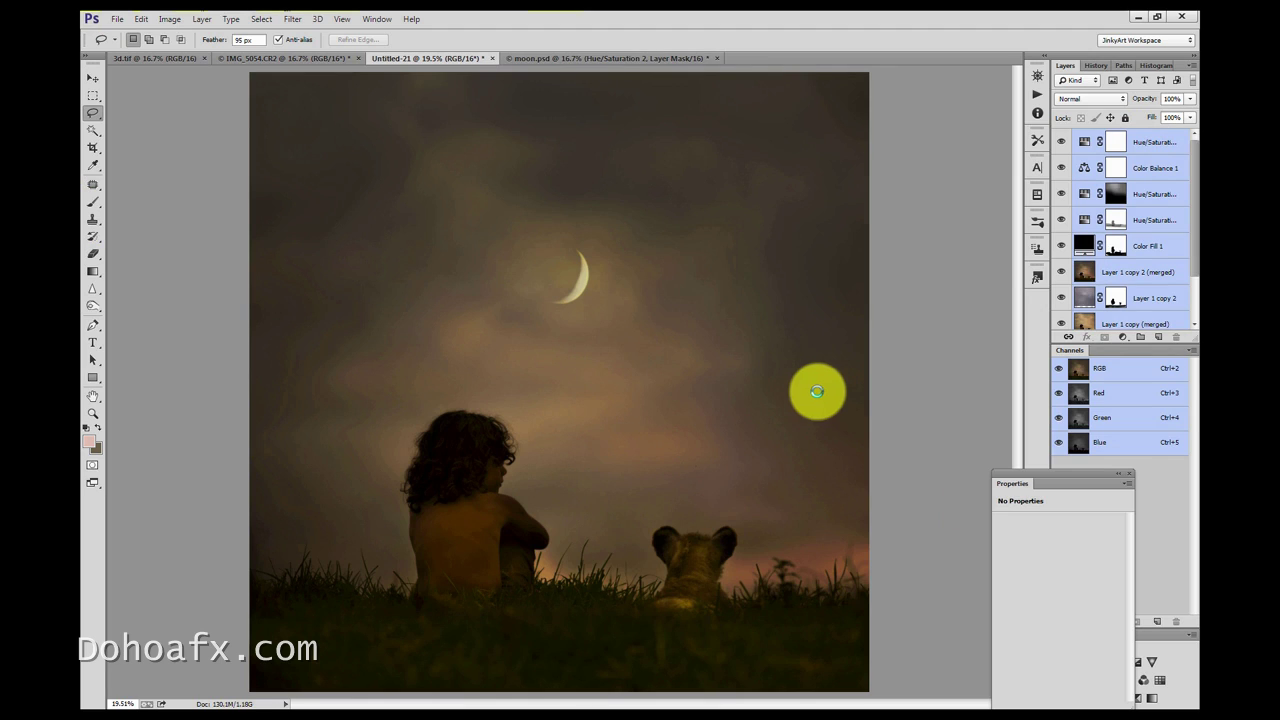
key(ctrl+alt+e)
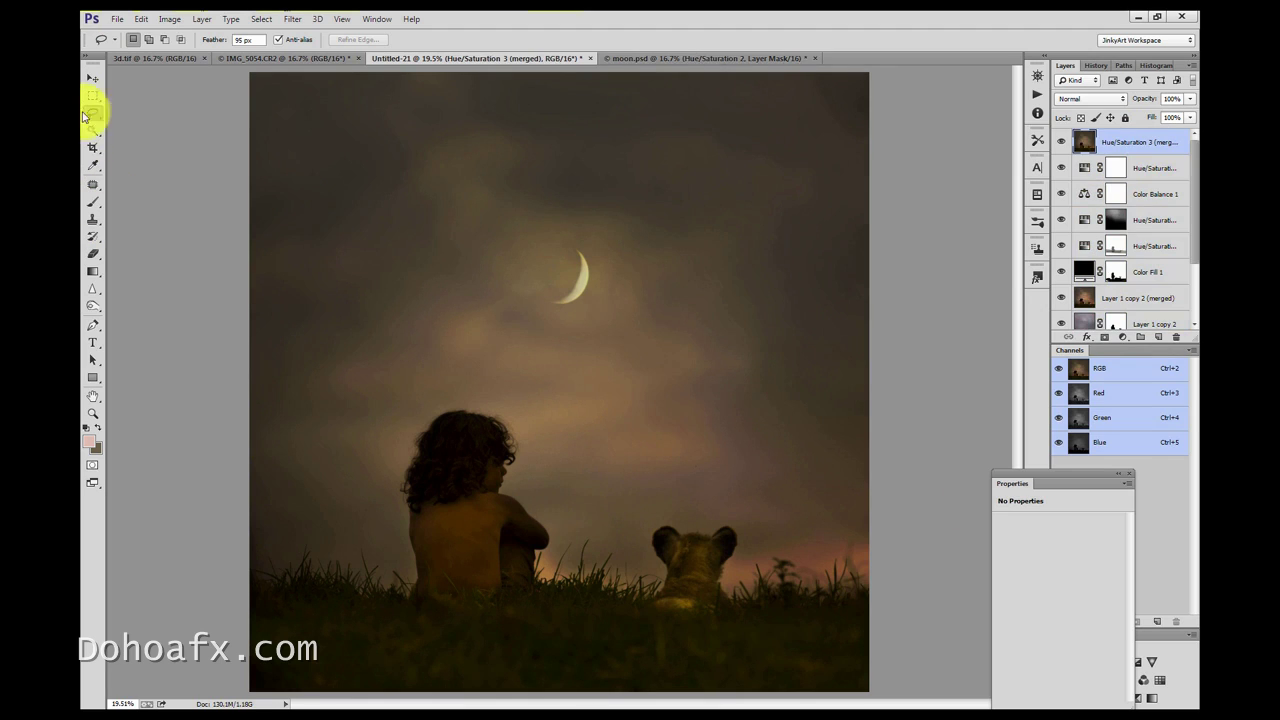
Lasso the horizon glow between the boy and the cub with 95 px feather, and add a Color Balance layer with Cyan/Red at +10.
mouse_move(838, 580)
mouse_down()
mouse_move(854, 551)
mouse_move(743, 563)
mouse_move(817, 591)
mouse_move(848, 576)
mouse_up()
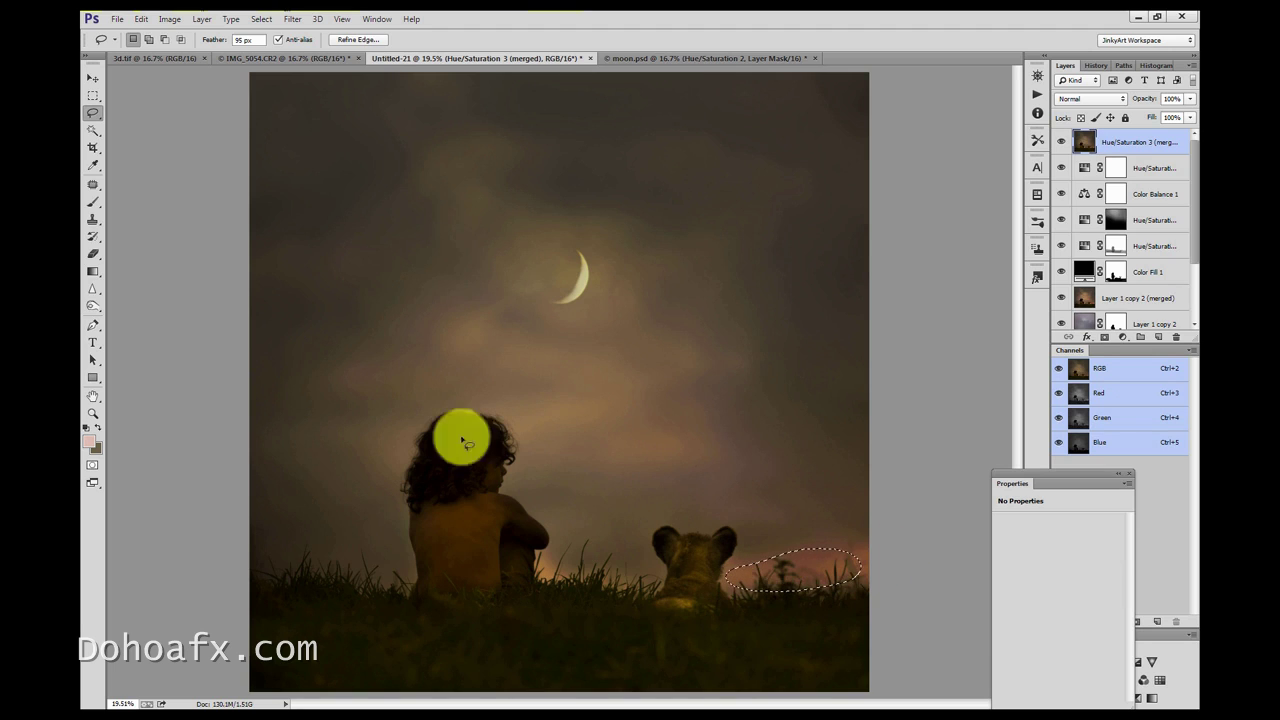
key(shift)
mouse_move(648, 551)
mouse_down()
mouse_move(602, 545)
mouse_move(529, 558)
mouse_move(588, 589)
mouse_move(651, 546)
mouse_up()
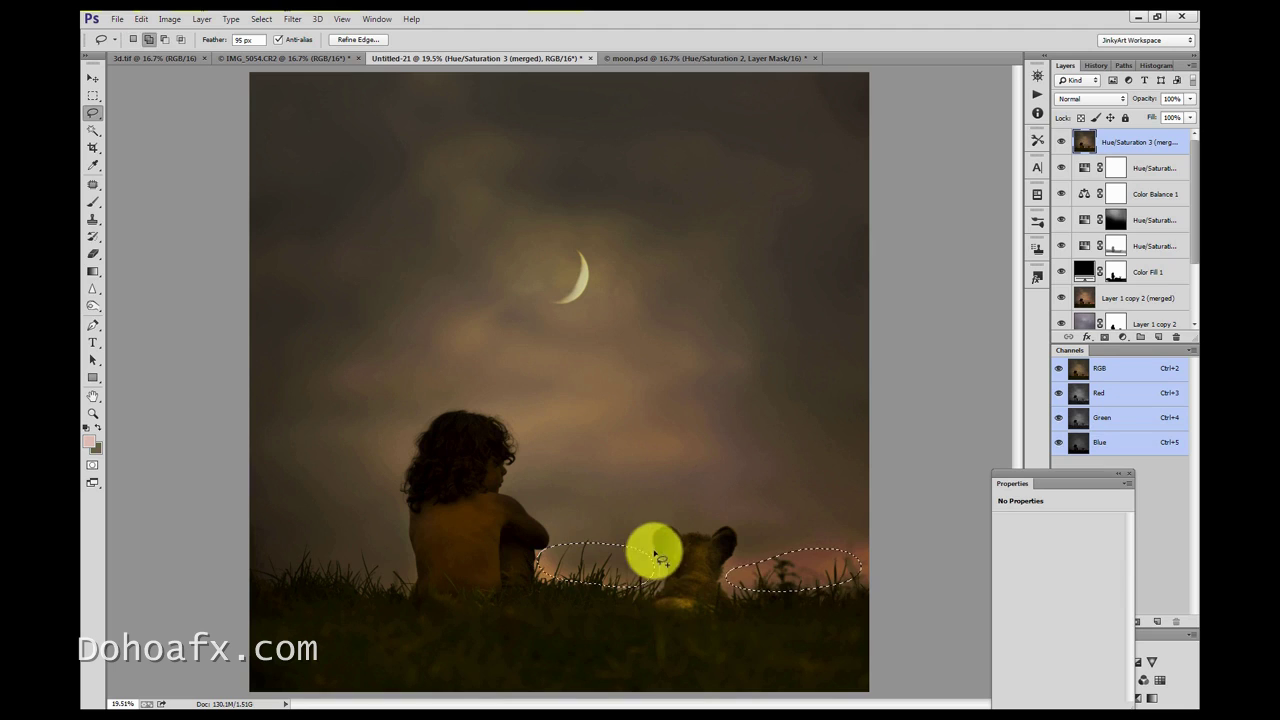
key(alt)
mouse_move(814, 537)
mouse_down()
mouse_move(777, 537)
mouse_move(850, 580)
mouse_up()
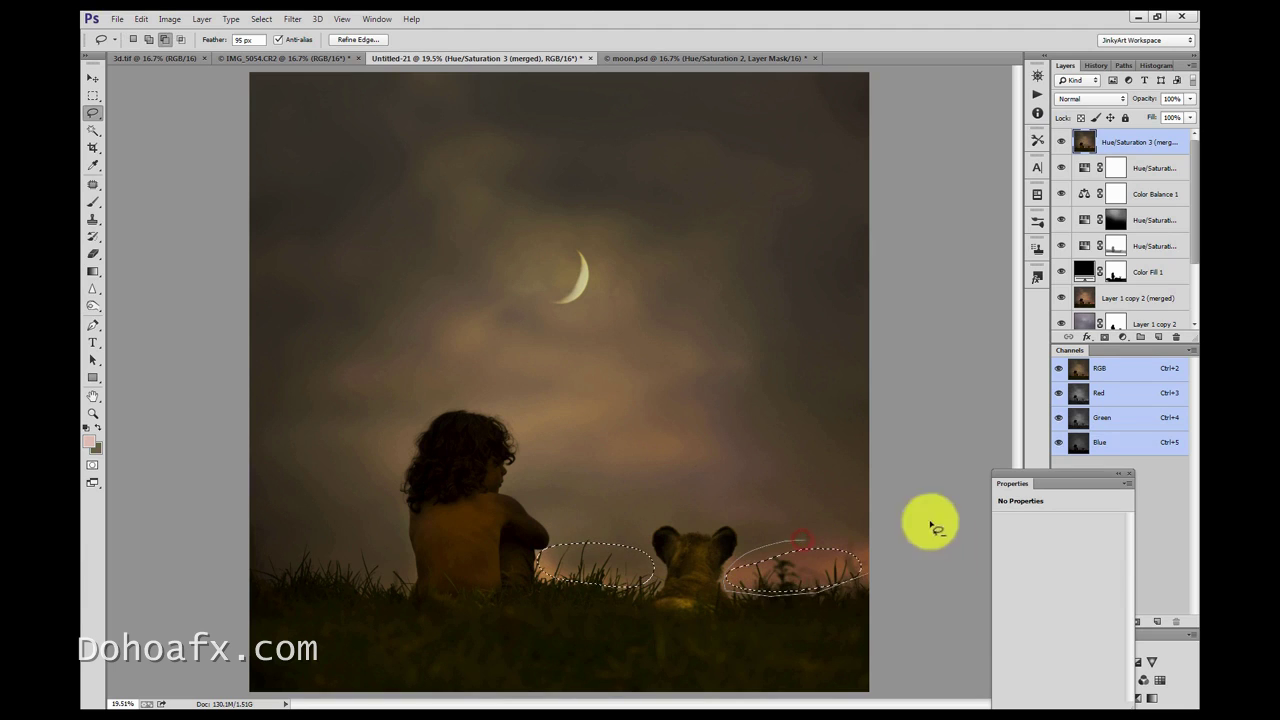
click(1122, 336)
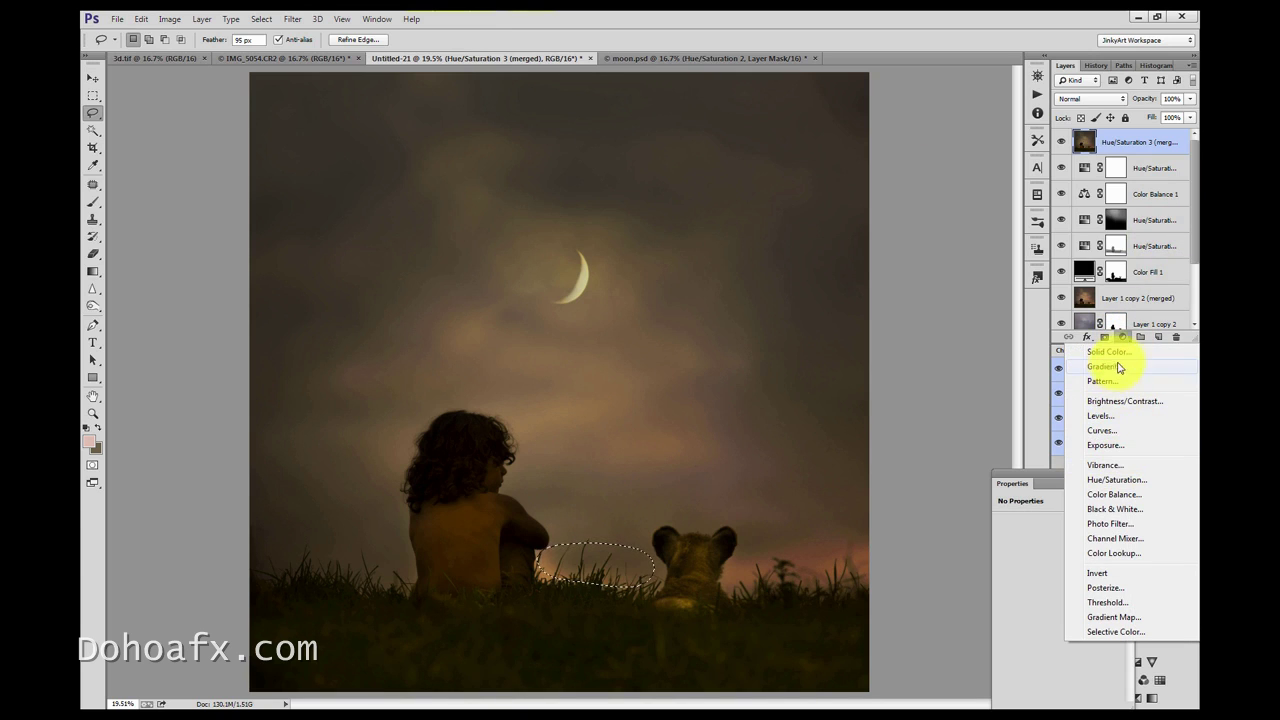
click(1137, 496)
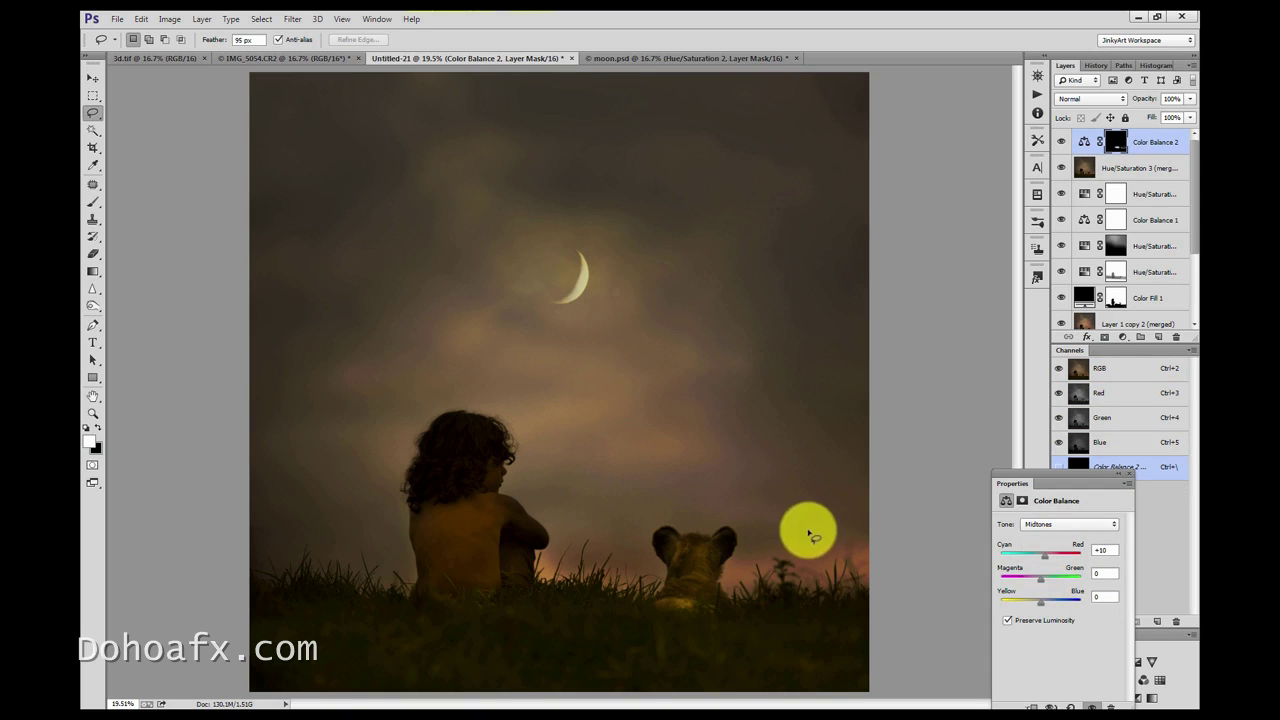
Lasso the horizon glow on both sides of the cub and brighten it with a Curves layer, input 151 to output 181.
mouse_move(874, 551)
mouse_down()
mouse_move(721, 564)
mouse_move(880, 555)
mouse_up()
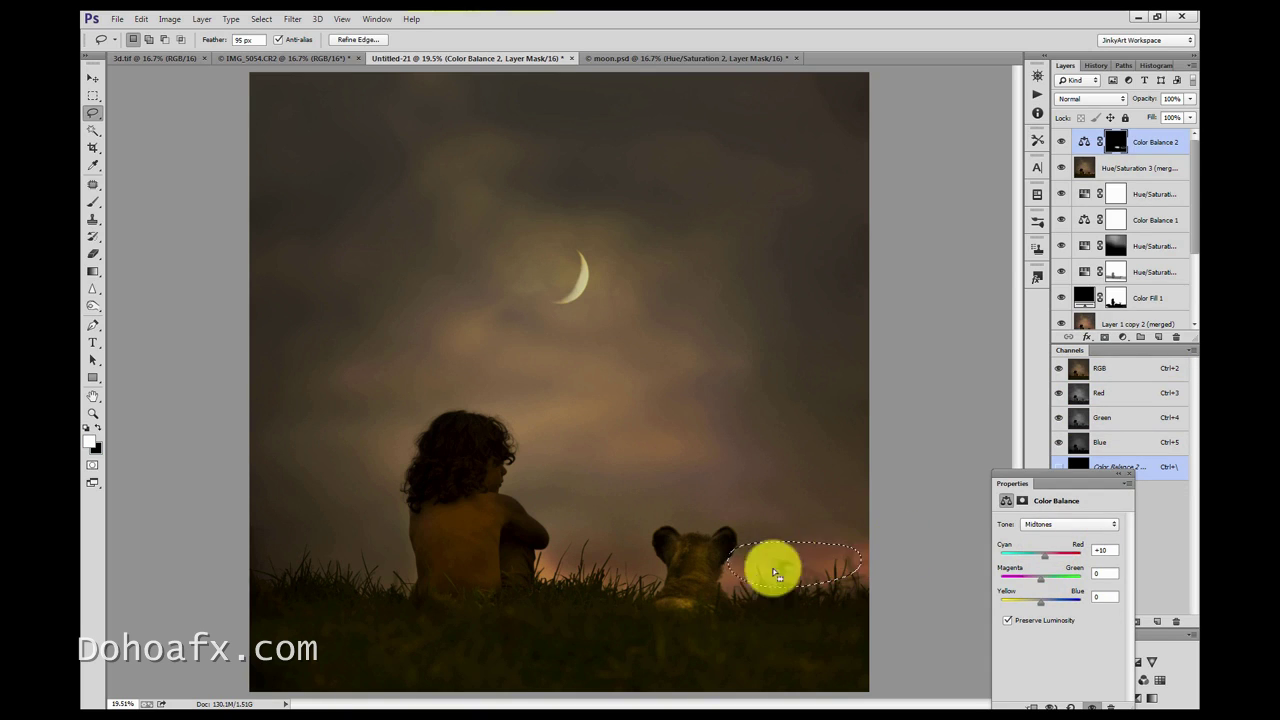
mouse_move(648, 561)
mouse_down()
mouse_move(583, 543)
mouse_move(587, 588)
mouse_move(623, 549)
mouse_move(645, 558)
mouse_up()
click(1122, 338)
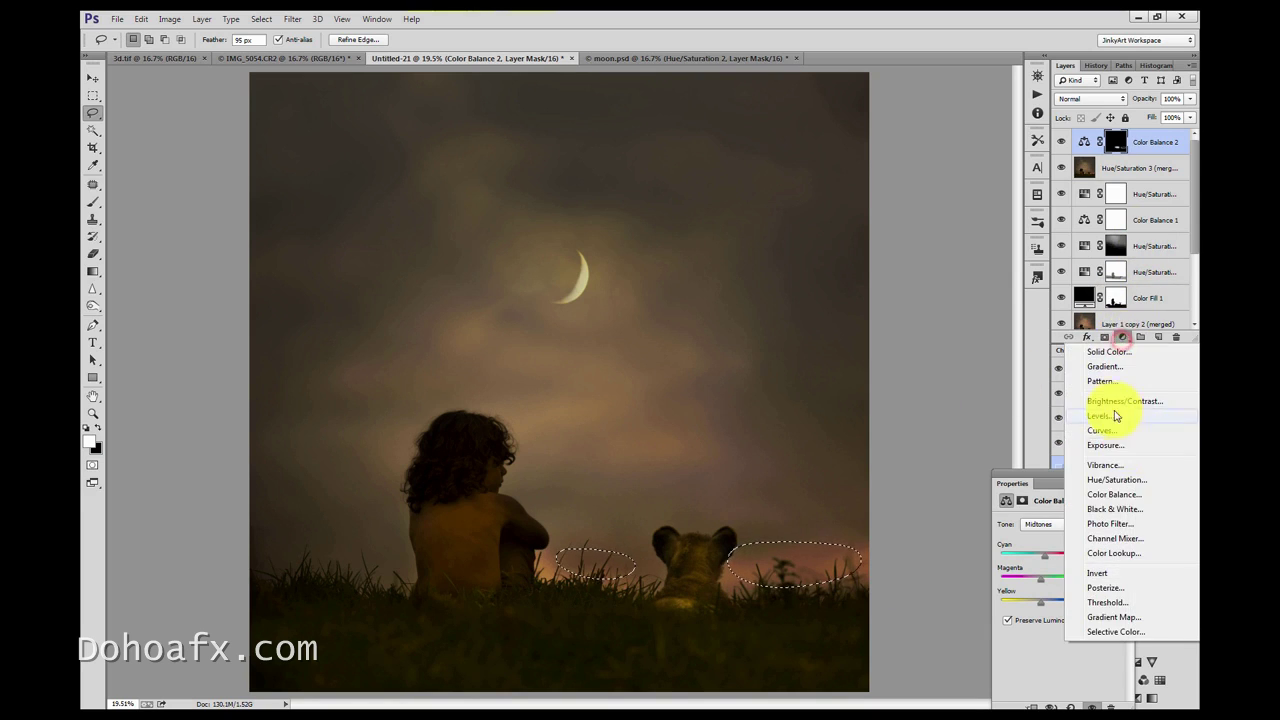
click(1114, 430)
drag(1083, 580, 1077, 580)
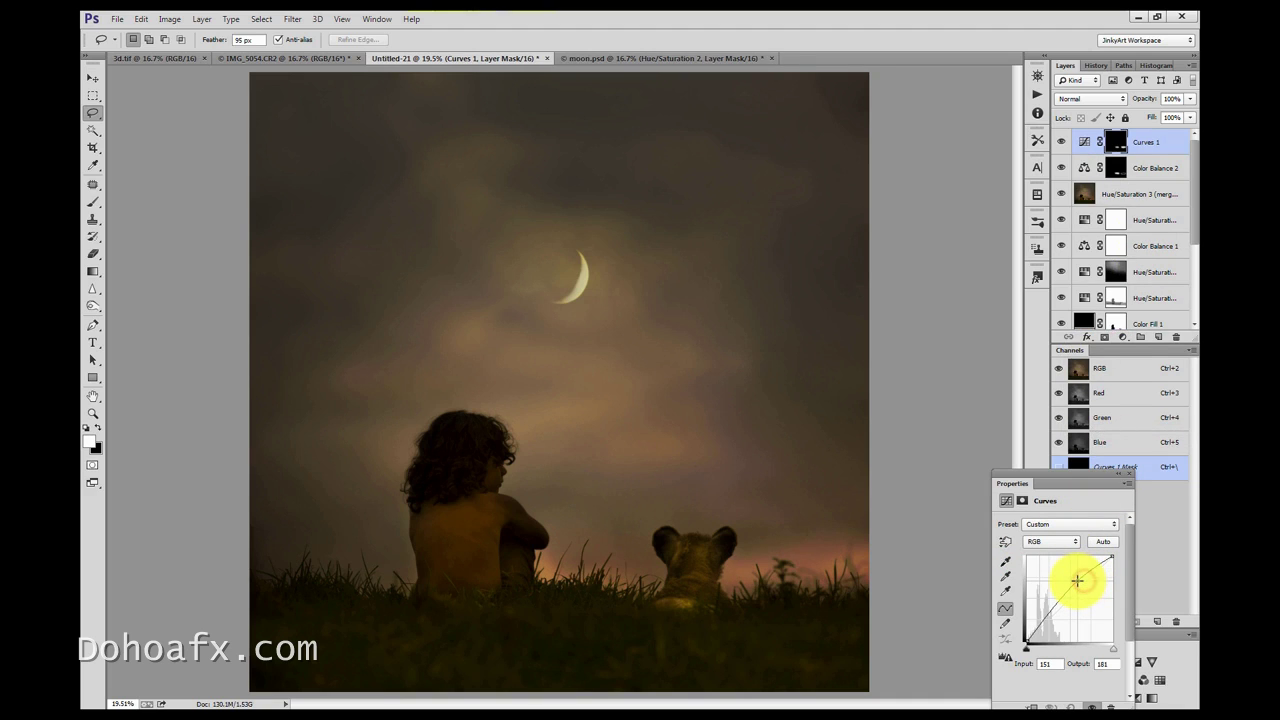
click(880, 500)
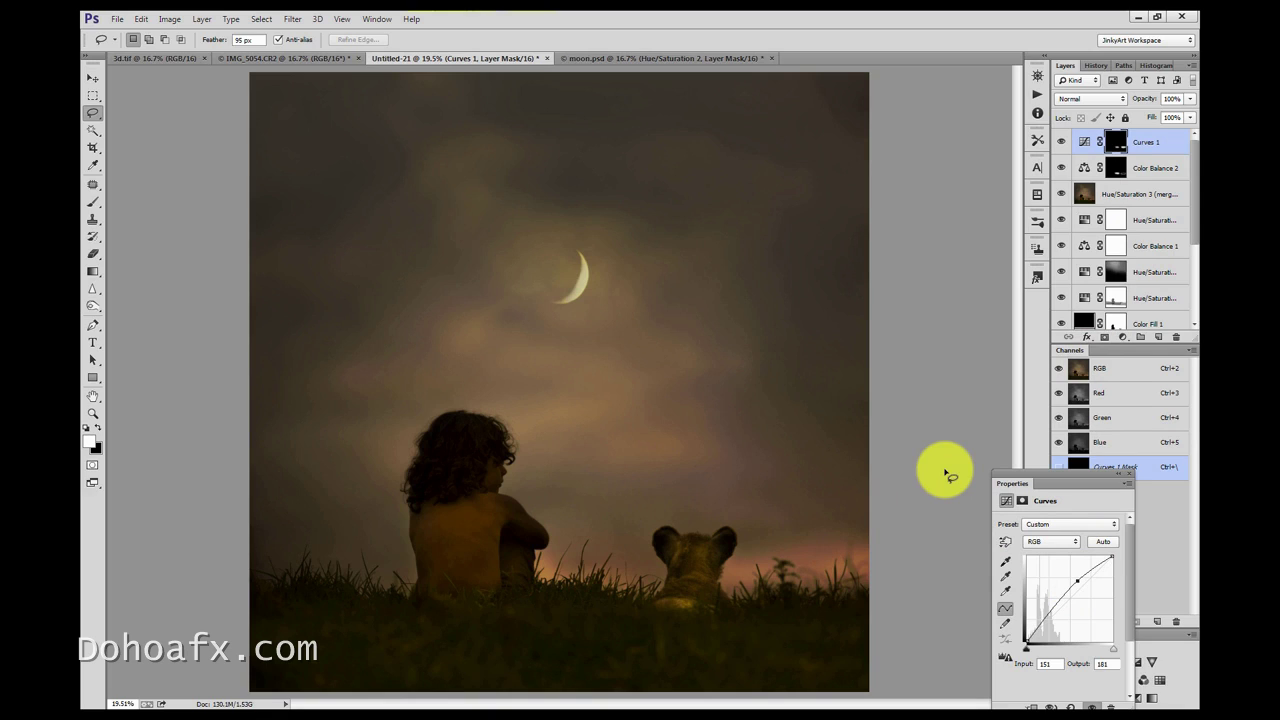
Lasso the boy's hair and face with 95 px feather and brighten them with a Curves layer, input 123 to output 165.
click(717, 468)
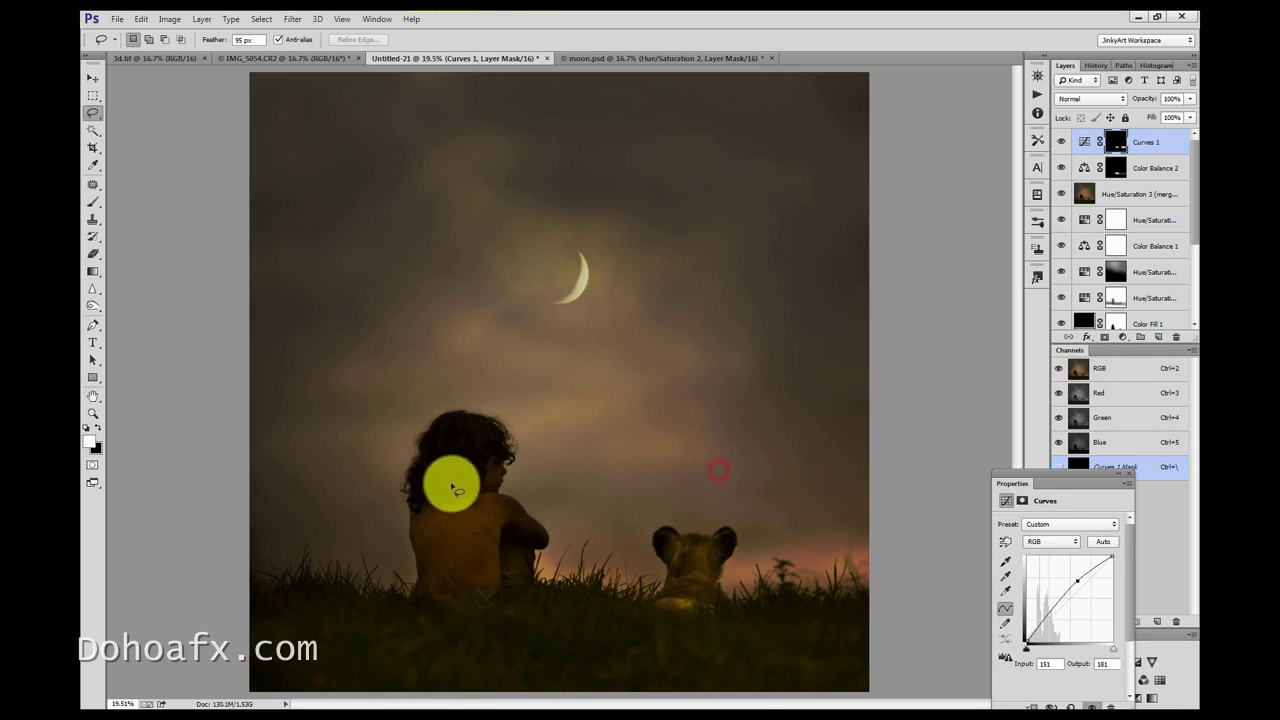
mouse_move(484, 500)
mouse_down()
mouse_move(504, 461)
mouse_move(495, 429)
mouse_move(451, 428)
mouse_move(425, 485)
mouse_move(465, 500)
mouse_up()
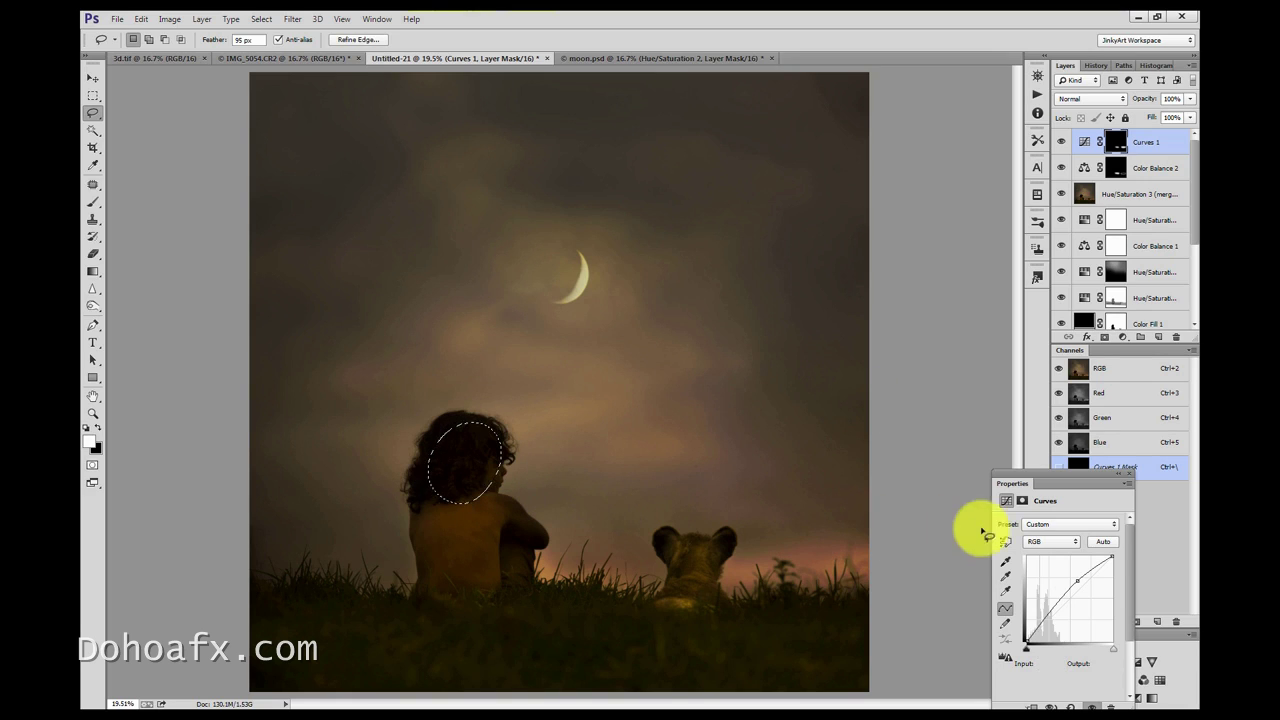
click(1124, 338)
click(1110, 433)
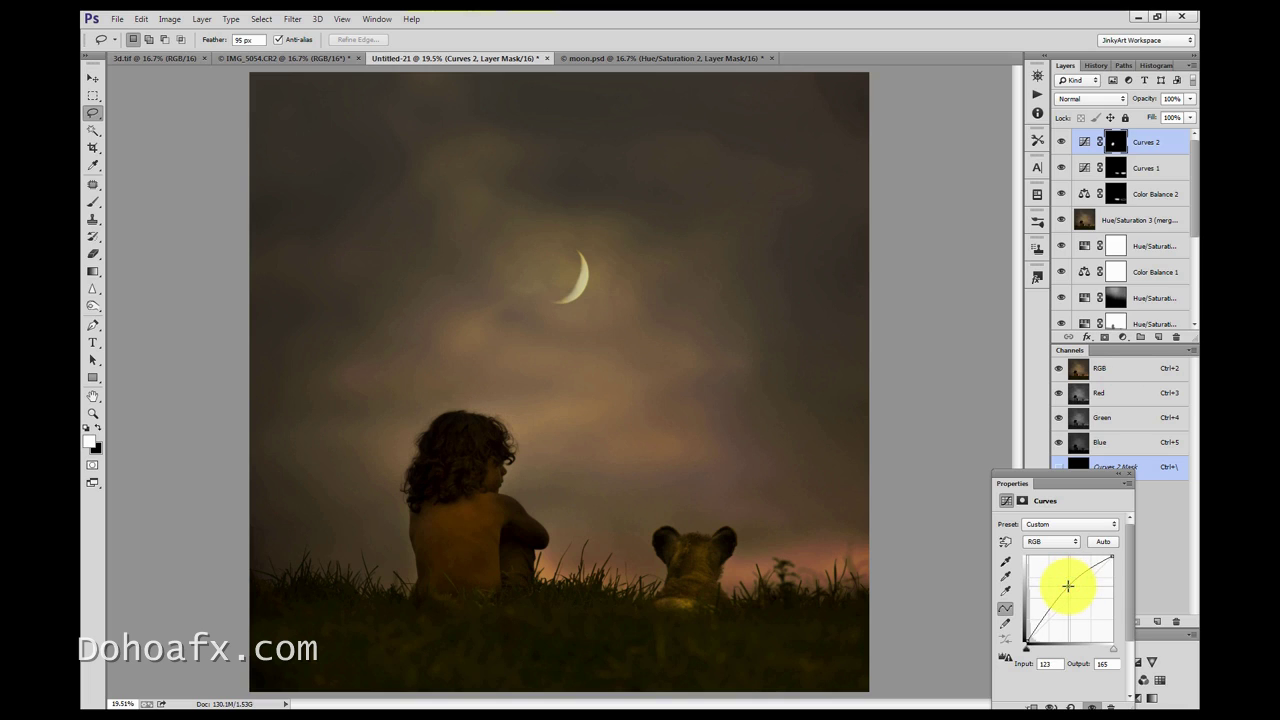
Paint black on the new Curves mask along the boy's hair and face edge with a 198 px brush at 32% opacity.
click(93, 200)
click(147, 40)
click(210, 81)
click(505, 430)
click(148, 19)
click(160, 34)
click(1100, 142)
click(98, 428)
click(526, 449)
mouse_move(514, 452)
mouse_down()
mouse_move(437, 411)
mouse_move(394, 509)
mouse_move(414, 596)
mouse_move(374, 486)
mouse_move(675, 109)
mouse_move(690, 60)
mouse_up()
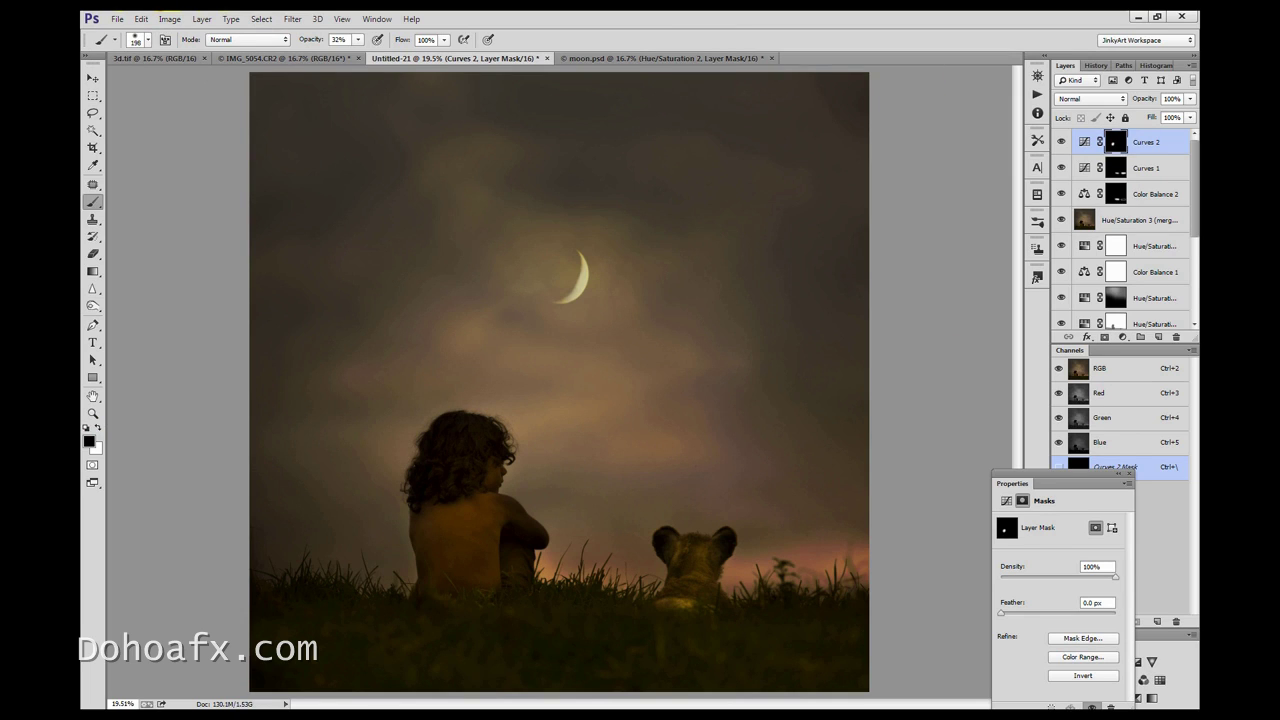